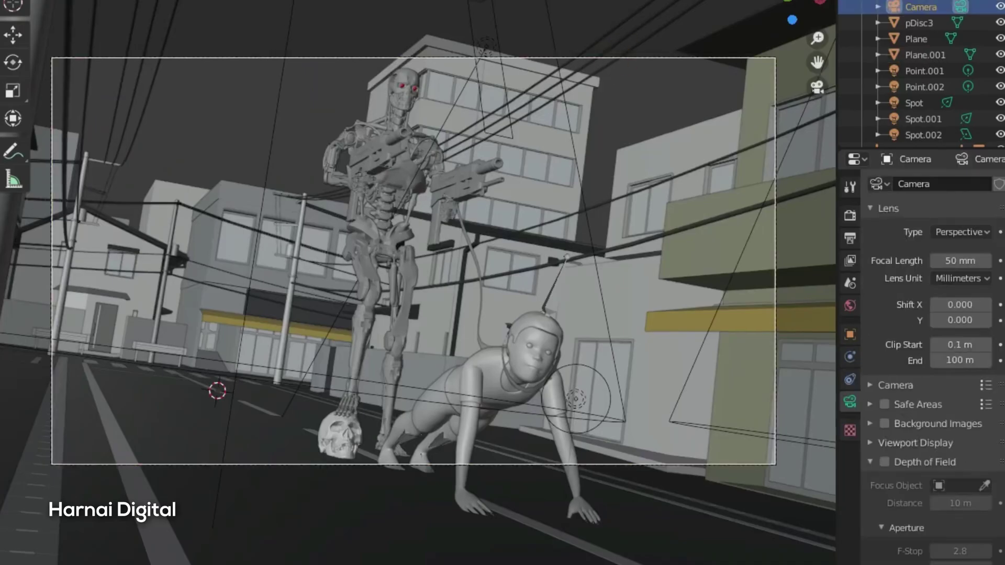
key(r)
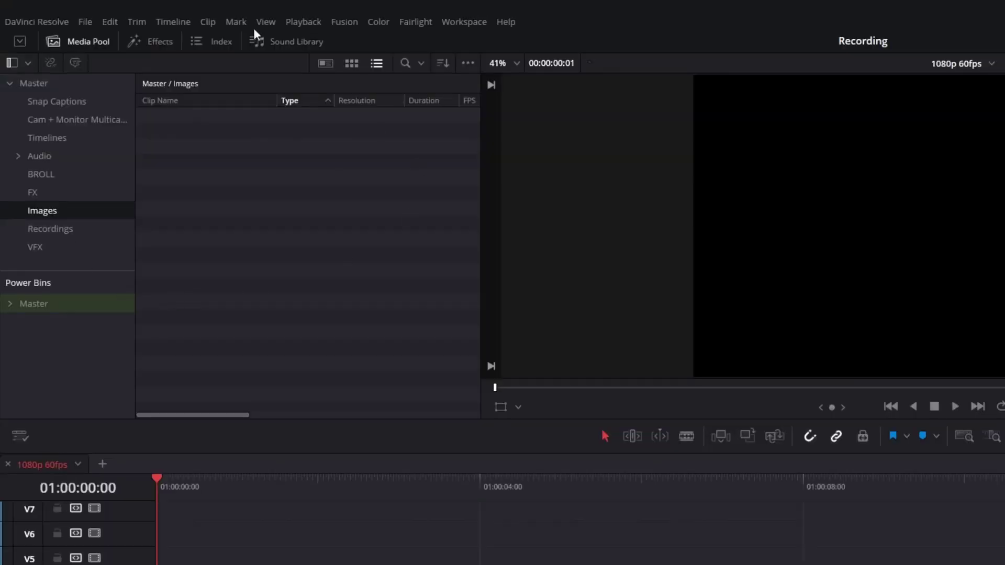
Step: Add a Fusion Composition effect to the start of video track 1, enlarge the timeline view and open the composition in Fusion
click(135, 41)
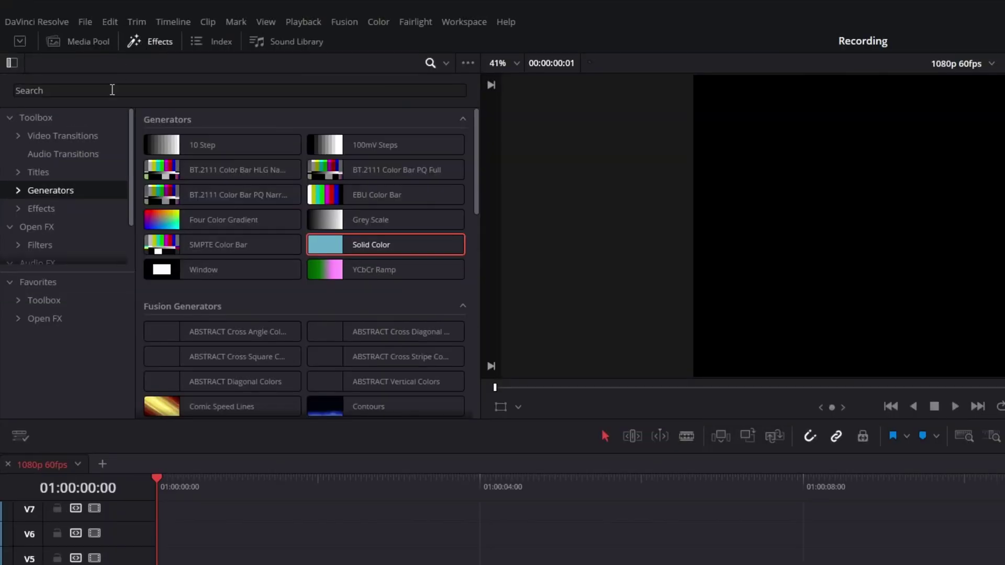
click(38, 208)
drag(356, 146, 164, 564)
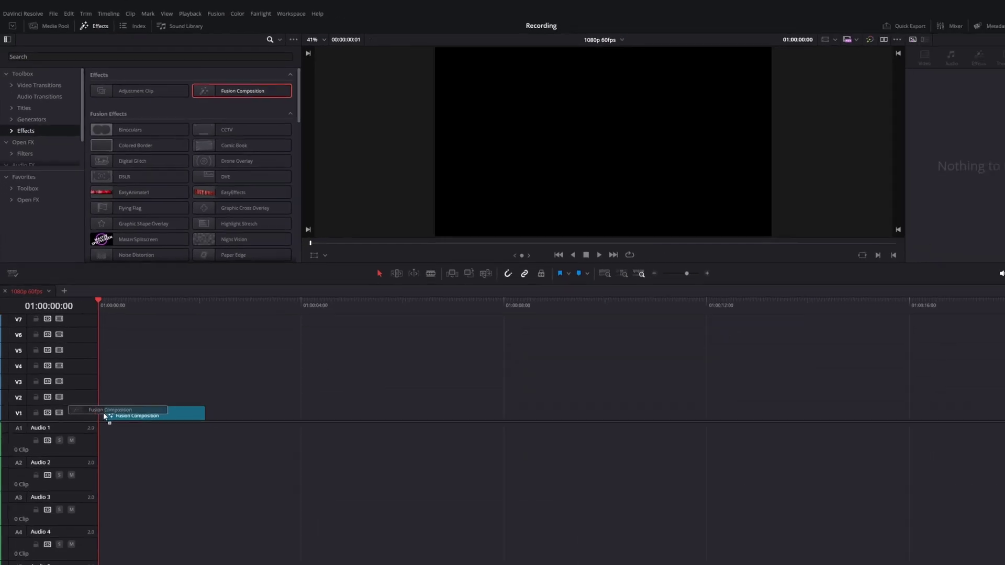
drag(104, 413, 130, 417)
key(ctrl+equal)
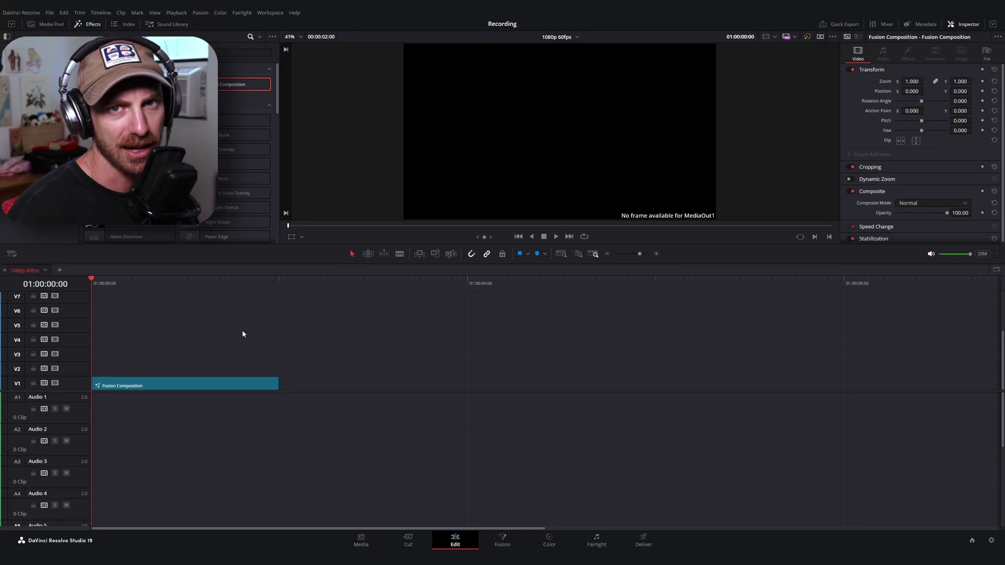
key(shift+5)
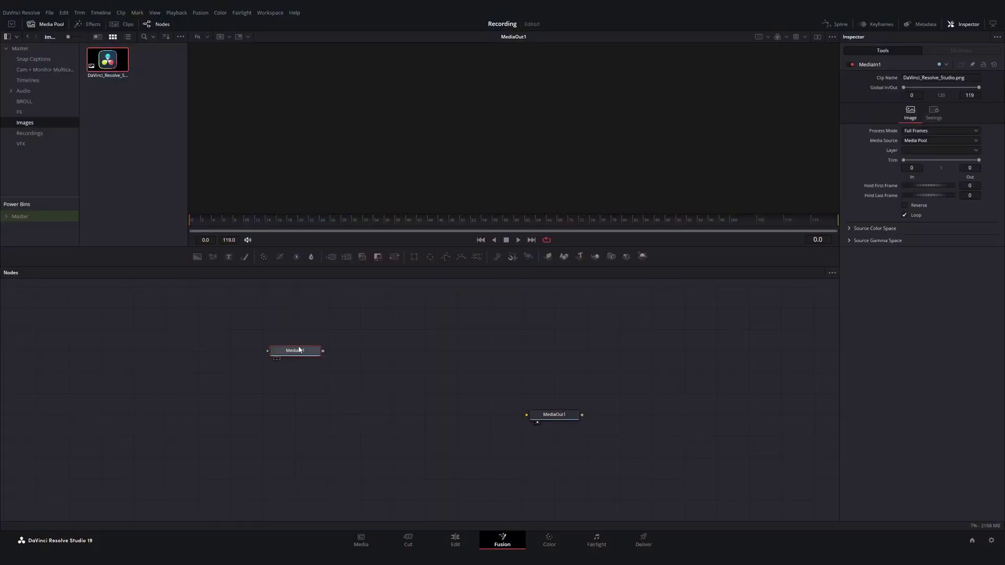
Step: Swap the DaVinci Resolve logo image for Logo_NoBorder.png in the node graph, preview it in a larger viewer, and delete it
key(1)
drag(414, 301, 268, 384)
key(Delete)
drag(156, 202, 331, 369)
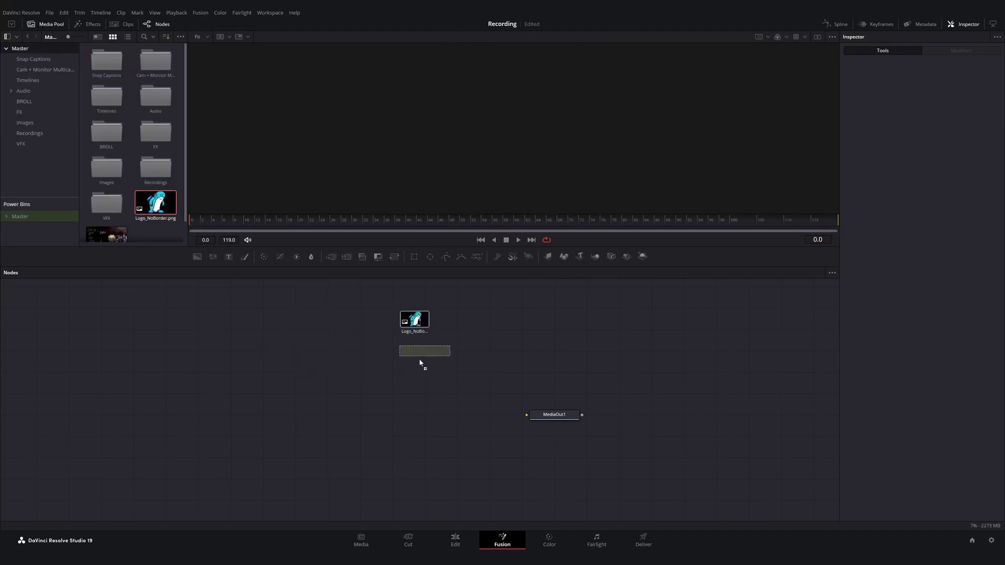
key(1)
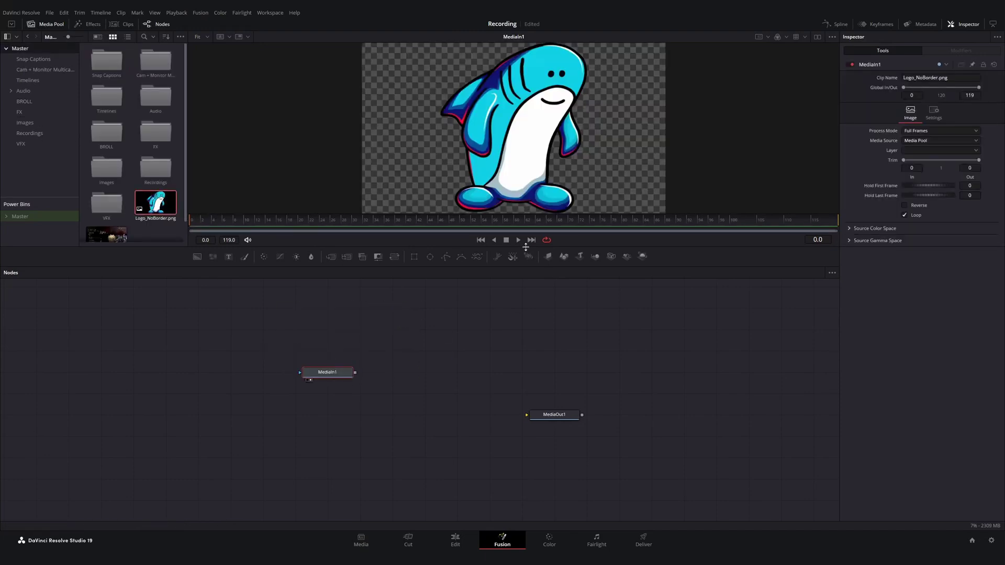
drag(525, 247, 531, 275)
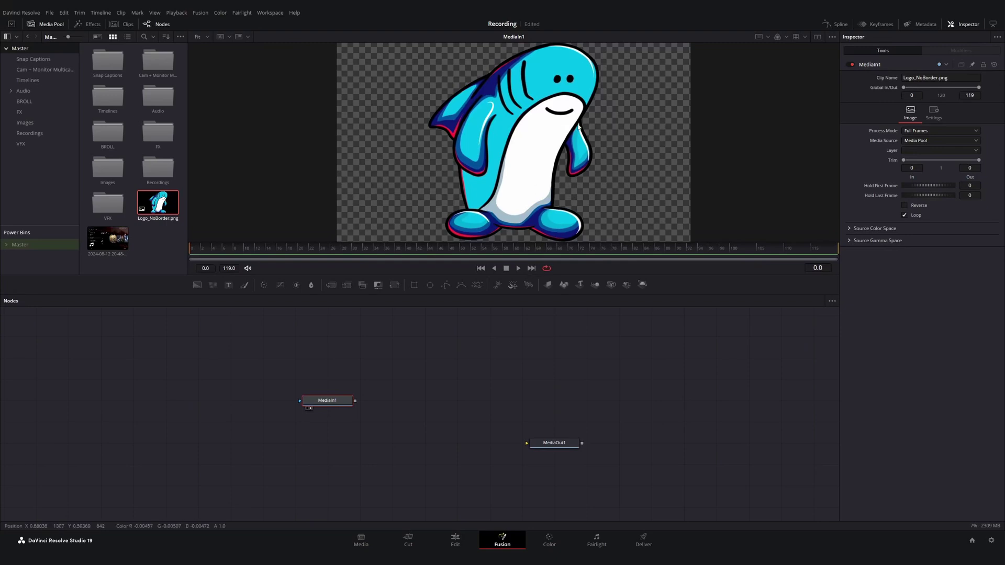
key(Delete)
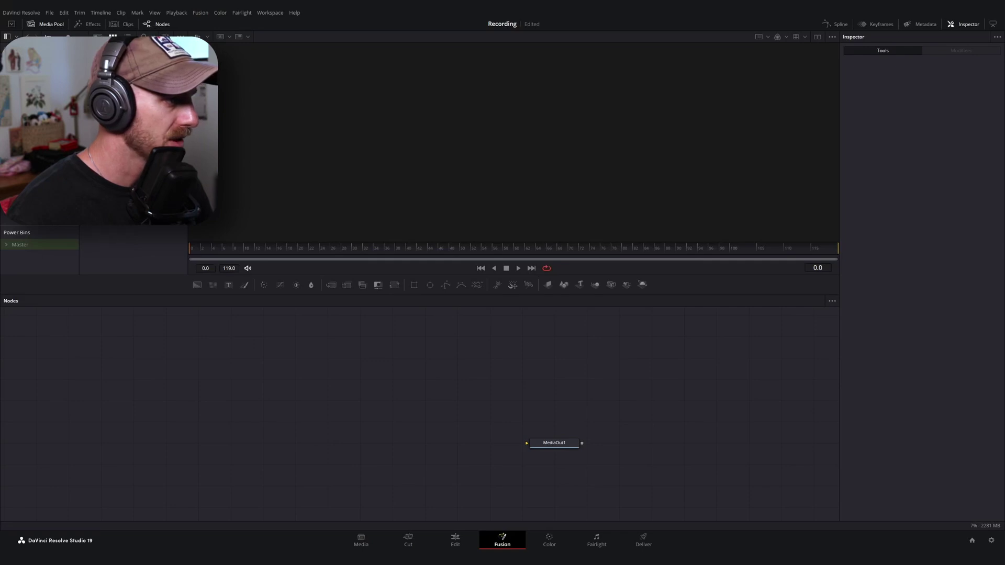
Step: Bring the DaVinci_Resolve_Studio.png image node back into the node graph and show it in the viewer
key(ctrl+z)
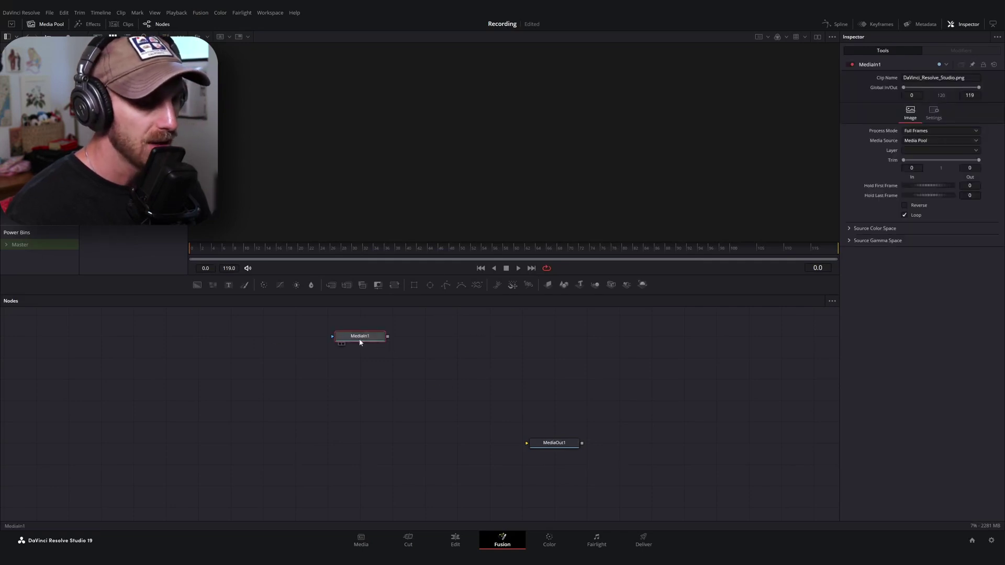
key(2)
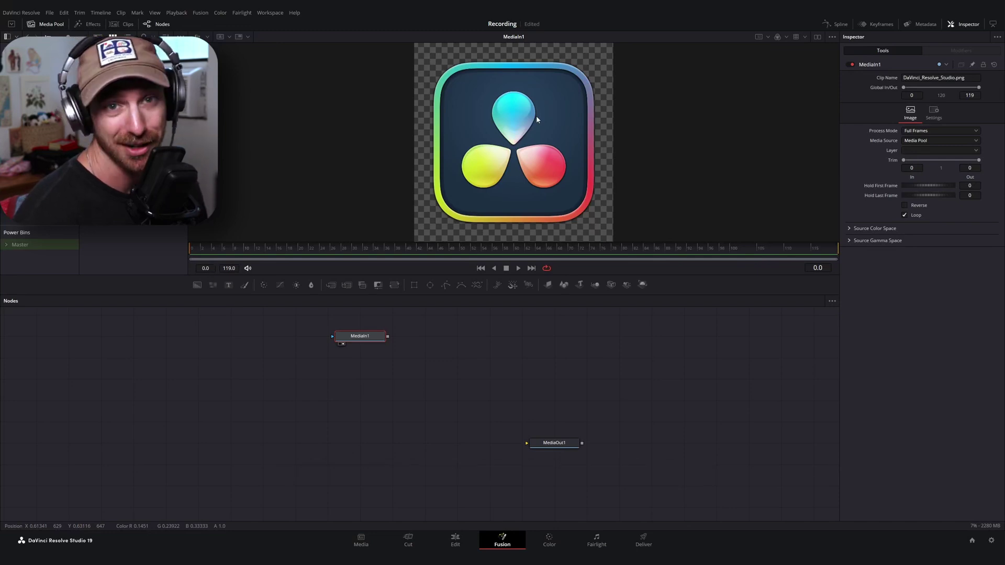
Step: Add a Background node and place it in line with MediaOut1, below the logo image node
click(263, 390)
key(shift+space)
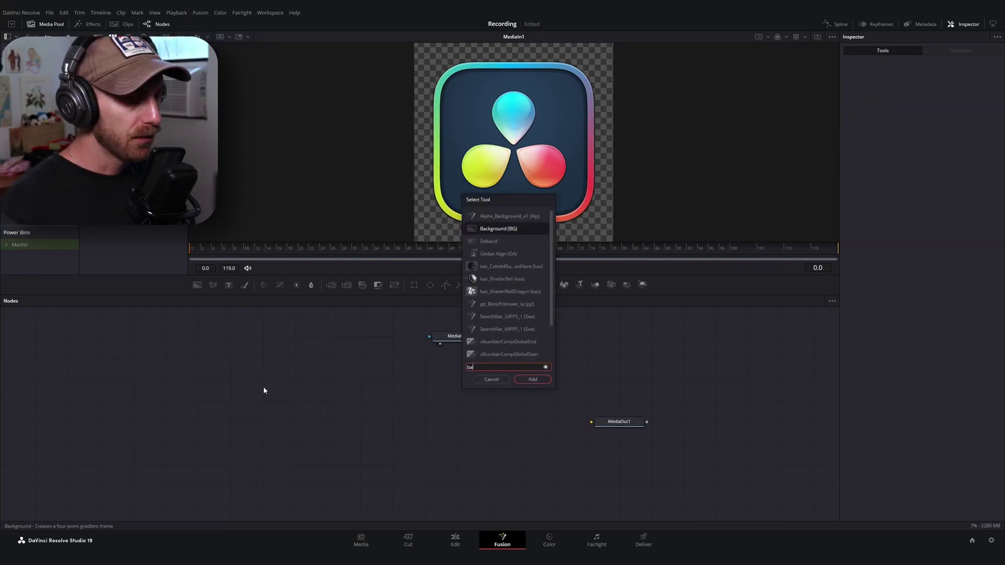
text(back)
key(Return)
drag(262, 388, 254, 415)
scroll(301, 439, left, 3)
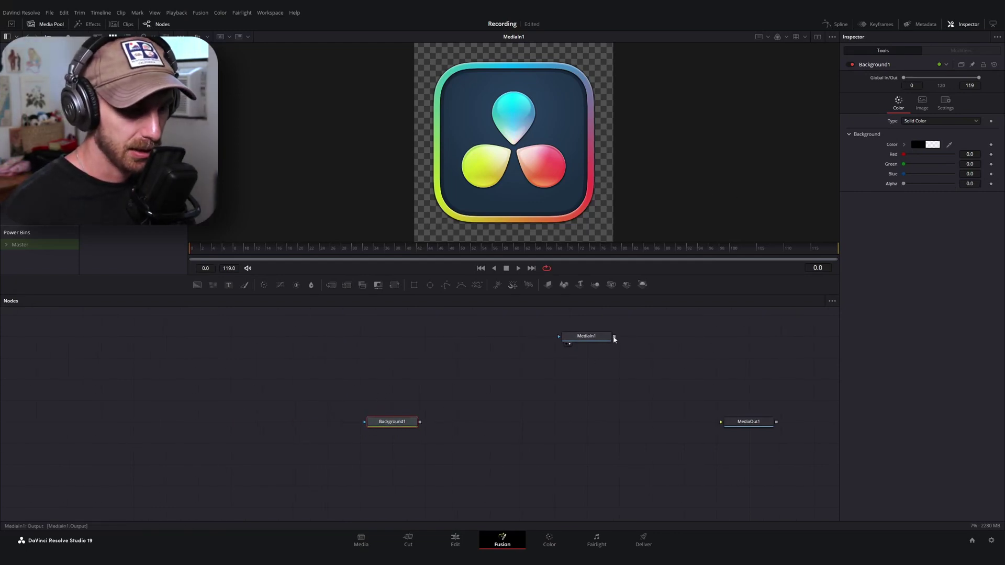
Step: Merge the logo image over the background, connect the merge to MediaOut1 and show the output in the viewer
drag(614, 339, 552, 340)
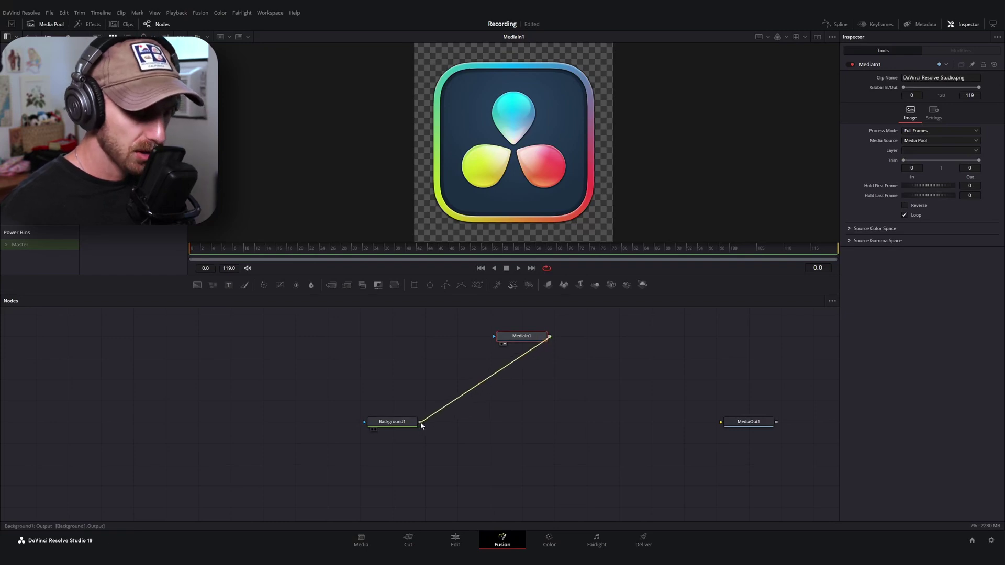
drag(421, 424, 419, 425)
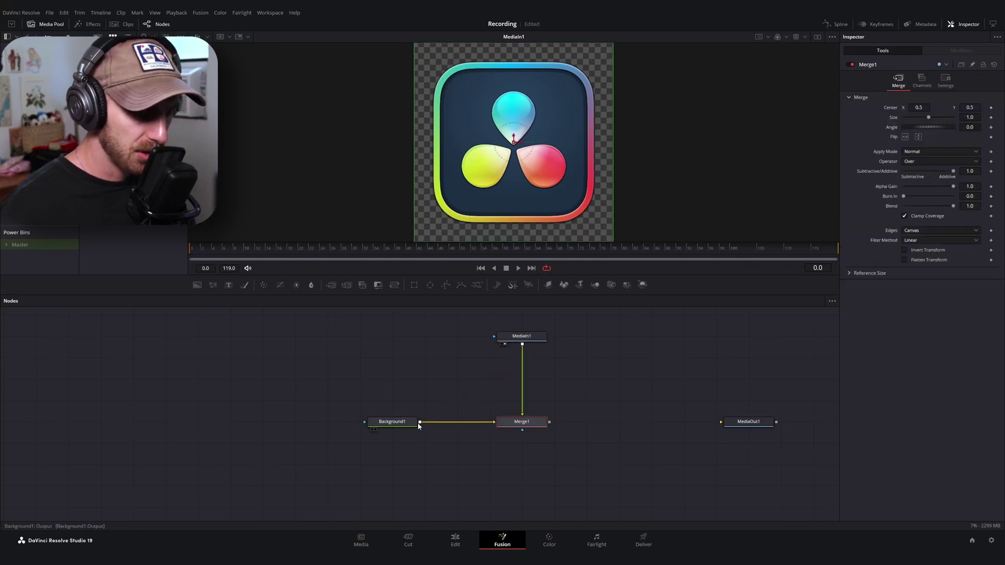
click(750, 427)
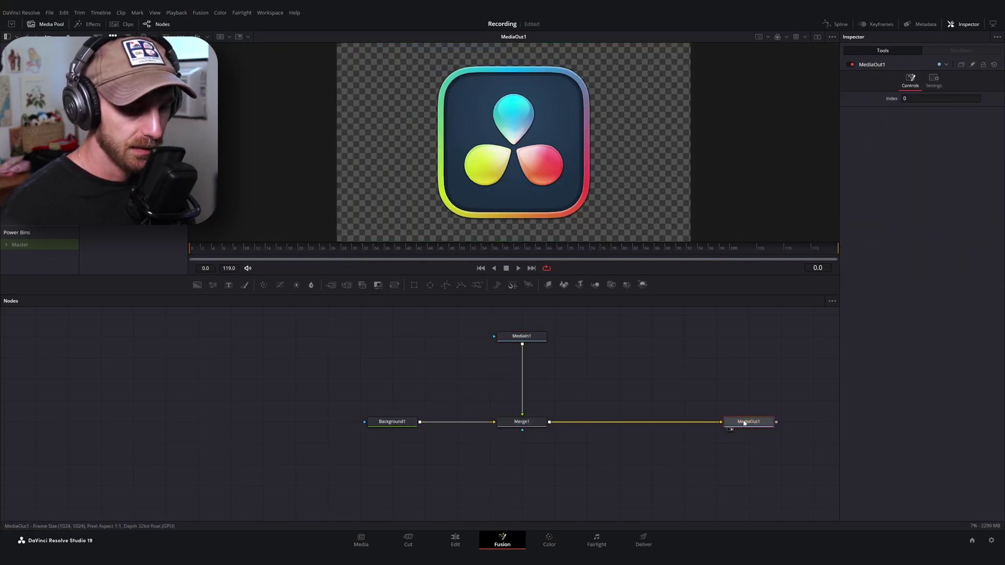
scroll(523, 180, down, 2)
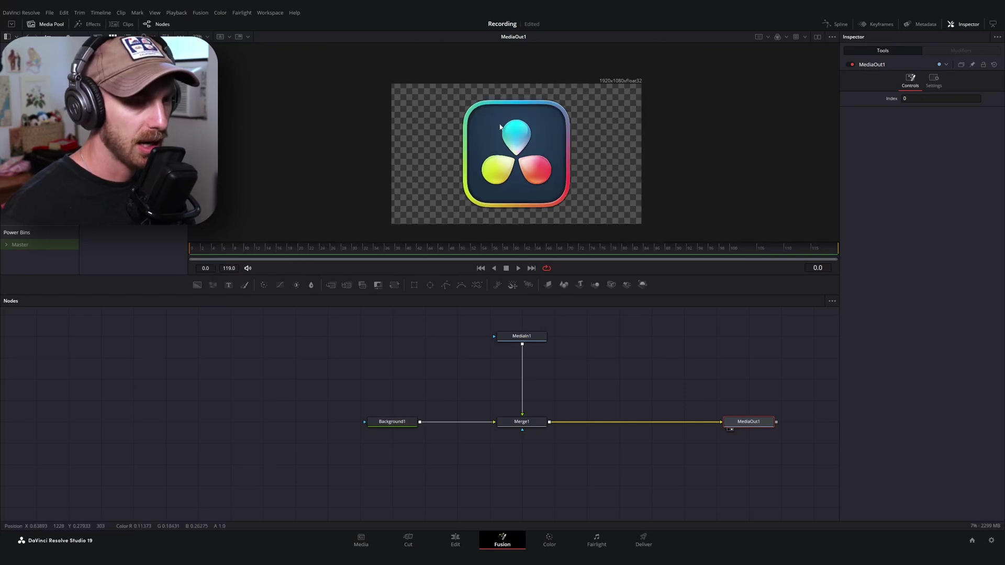
drag(496, 278, 501, 297)
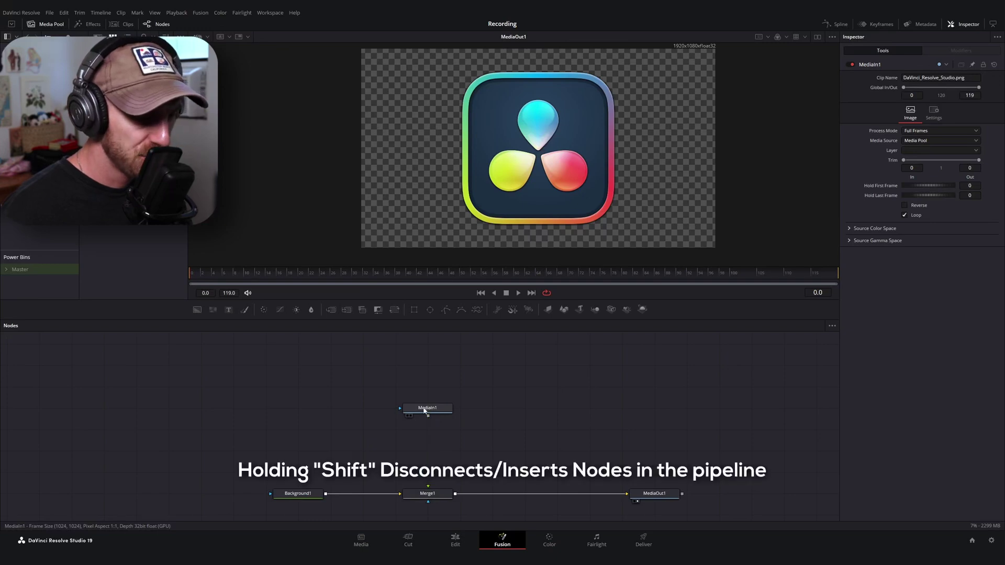
Step: Disconnect the MediaIn1 node from the merge and place it separately above the Background, Merge and MediaOut chain
drag(424, 410, 488, 367)
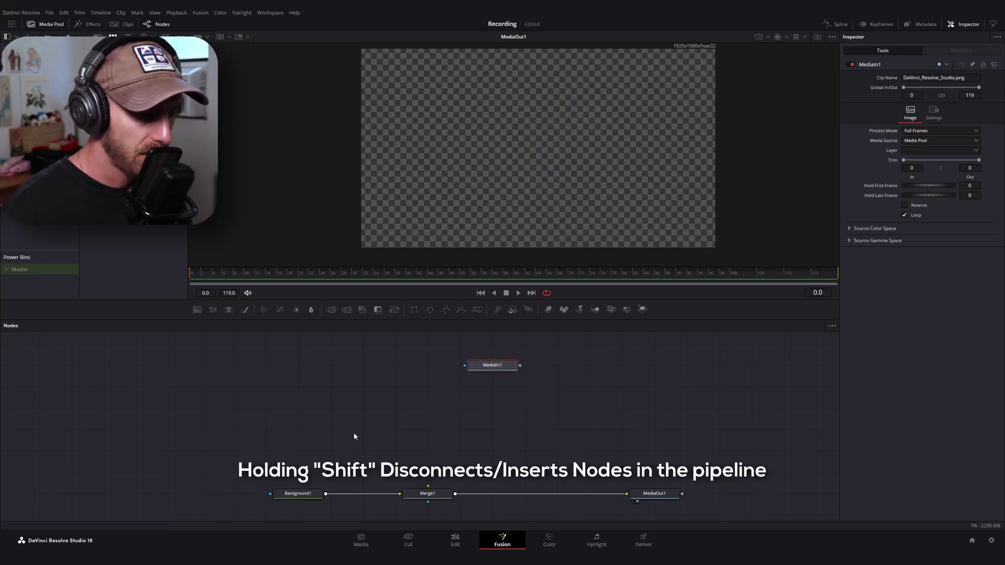
drag(500, 491, 495, 468)
scroll(515, 422, up, 2)
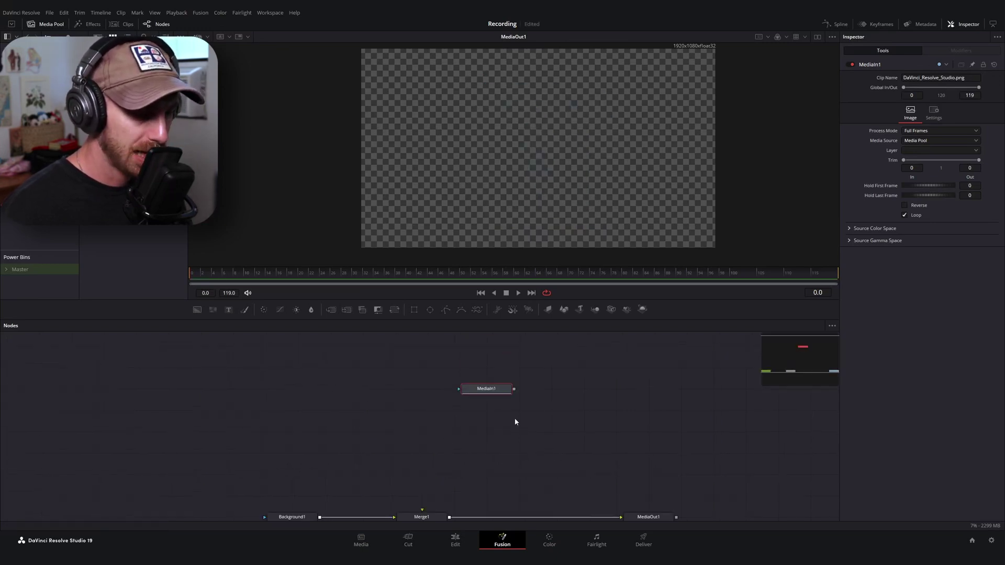
drag(499, 300, 499, 233)
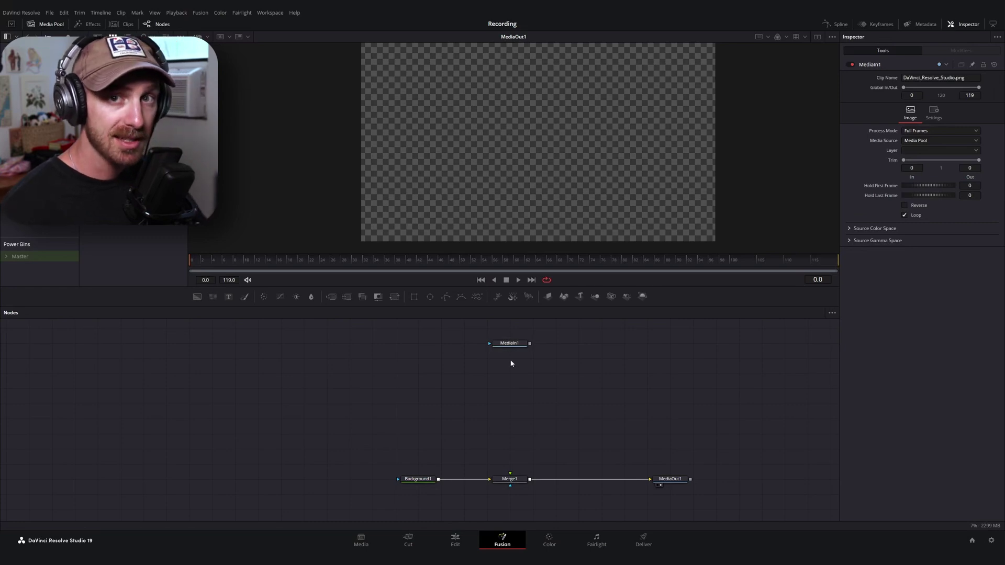
drag(491, 378, 438, 381)
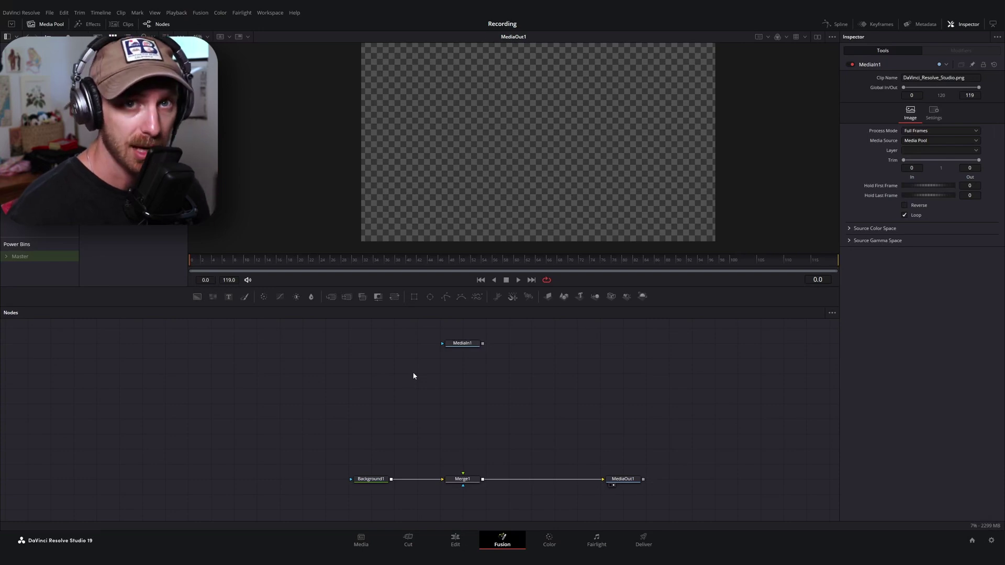
Step: Show MediaIn1 in the viewer and add an sRectangle shape node below it
key(1)
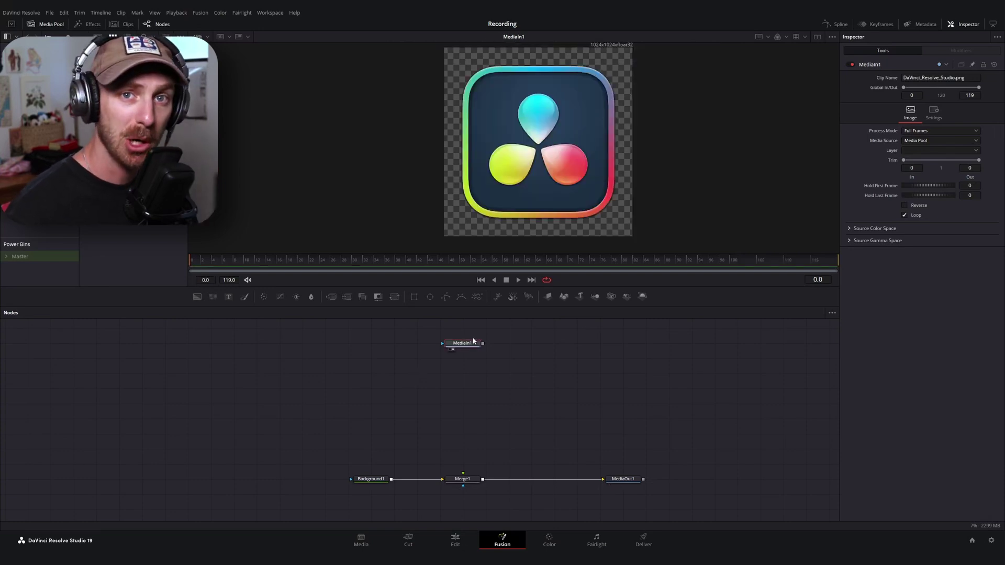
key(shift+space)
text(back)
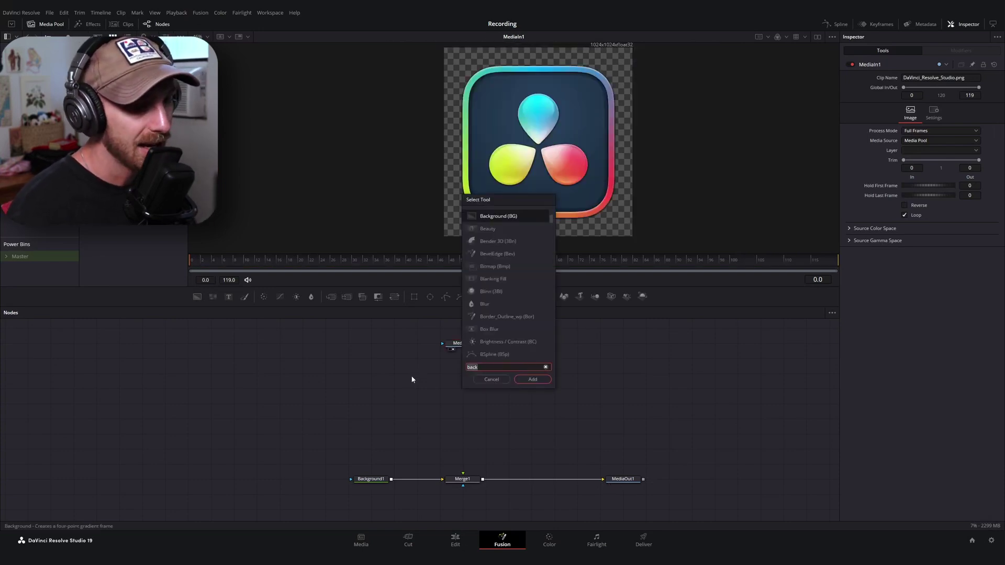
key(BackSpace)
key(BackSpace)
key(BackSpace)
key(BackSpace)
text(srect)
key(Return)
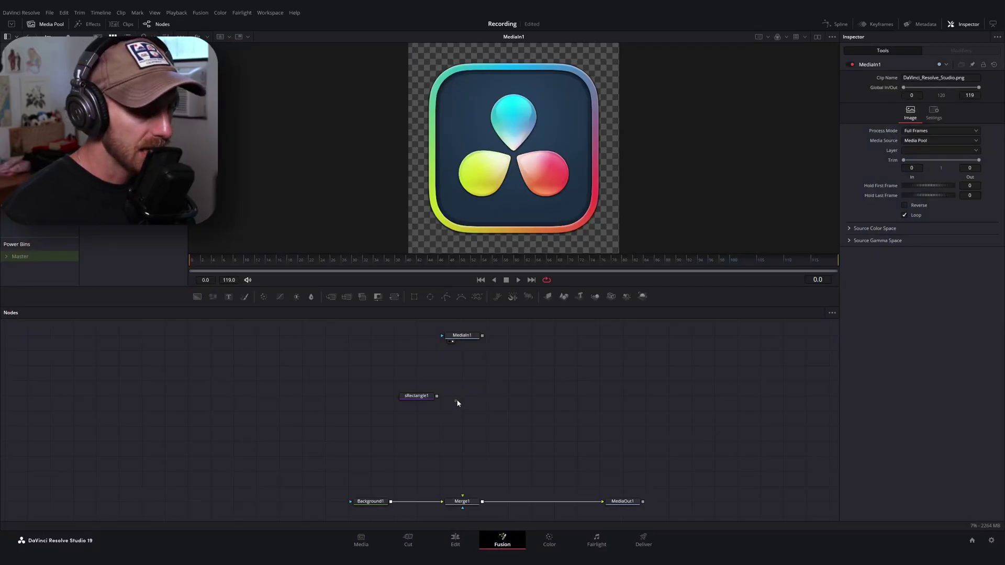
Step: Add an Extrude 3D node beside the rectangle shape and connect the sRectangle1 output to its yellow input
key(shift+space)
text(extrud)
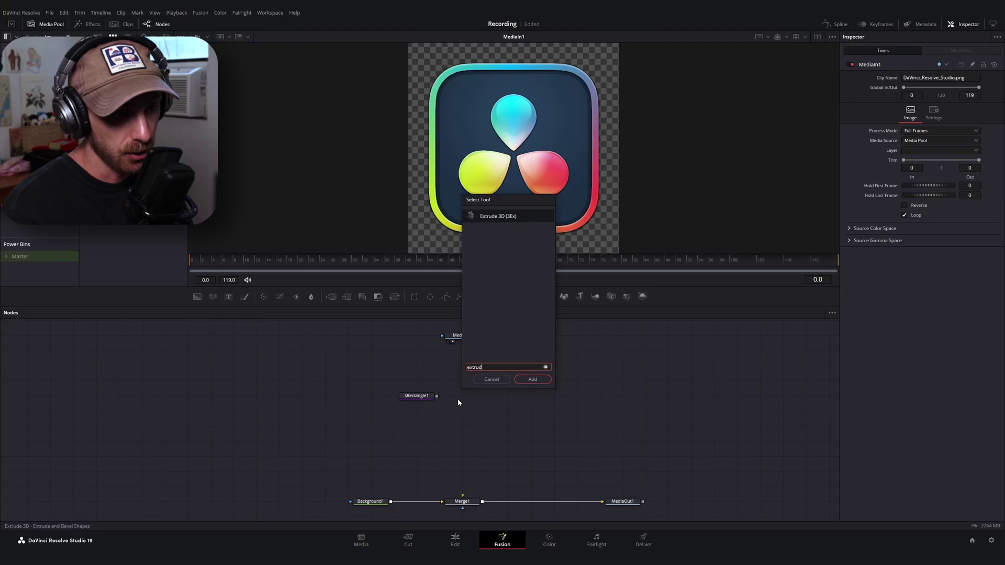
key(Return)
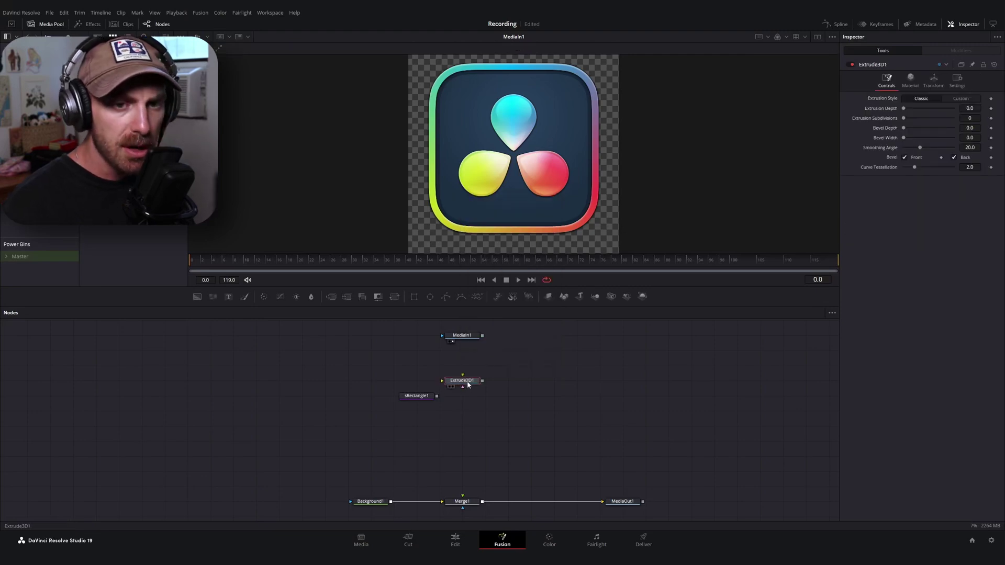
click(421, 381)
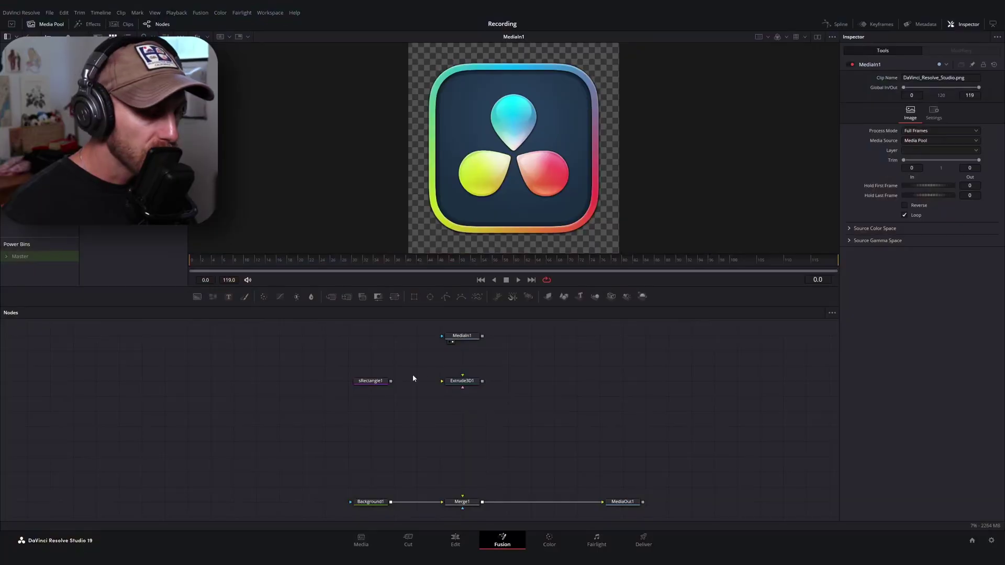
drag(390, 380, 440, 382)
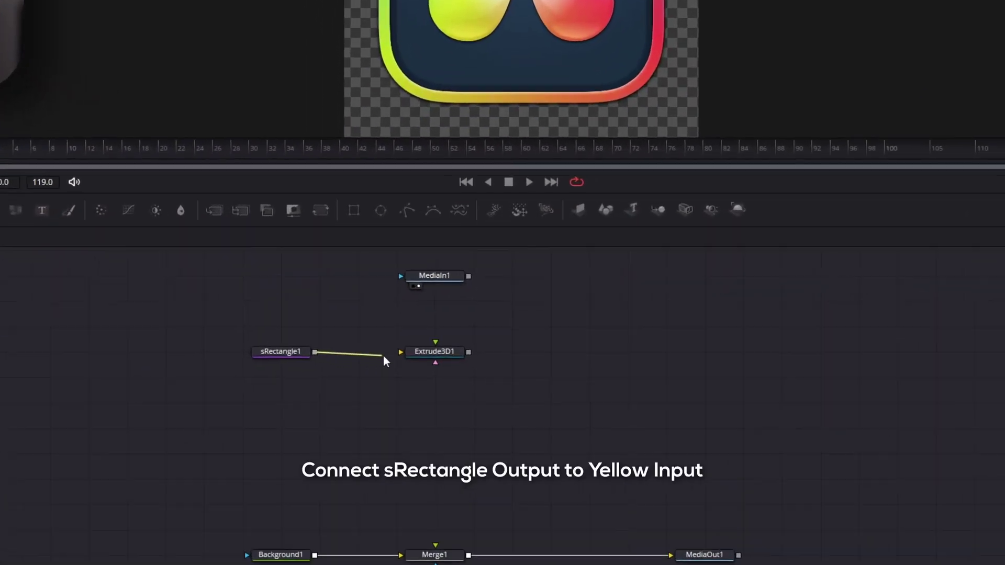
drag(397, 354, 435, 350)
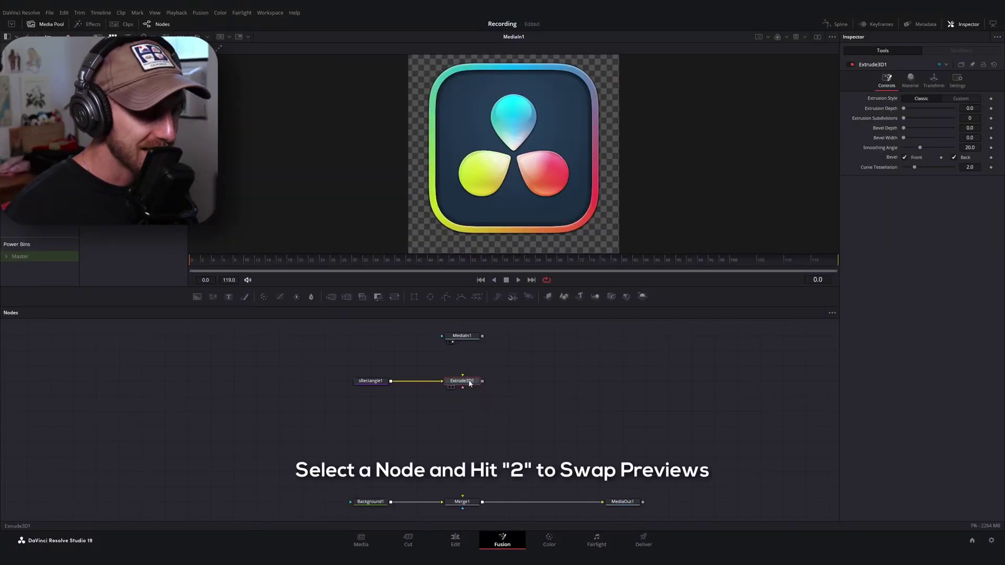
Step: Show Extrude3D1 in the 3D viewer and connect the MediaIn1 output to its green input
key(2)
drag(508, 177, 488, 172)
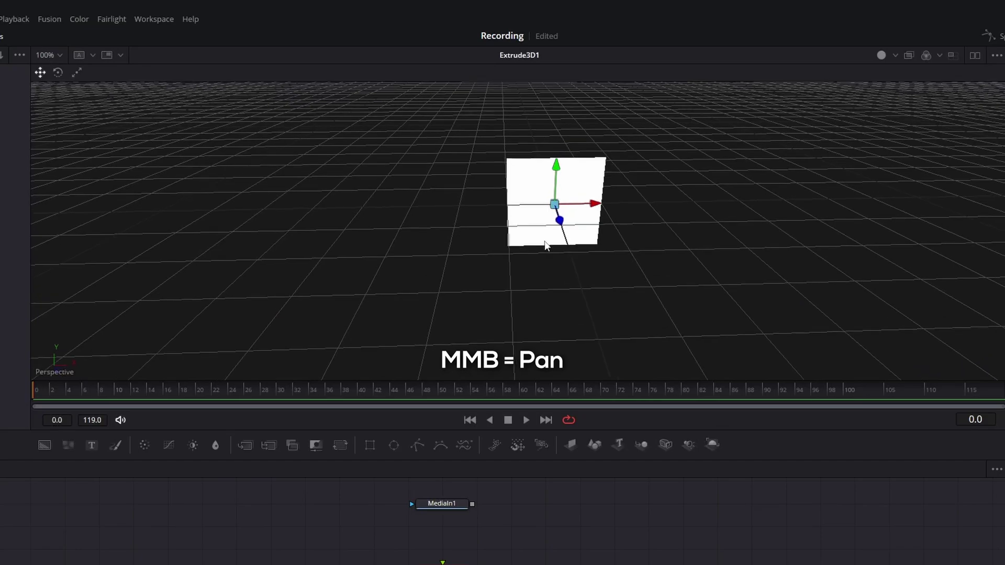
drag(481, 262, 530, 271)
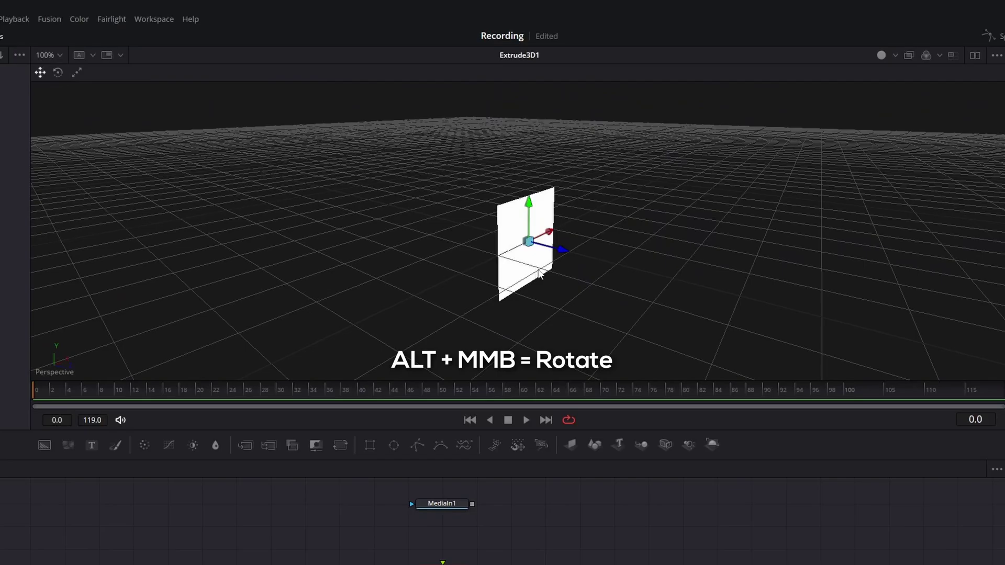
scroll(560, 310, up, 5)
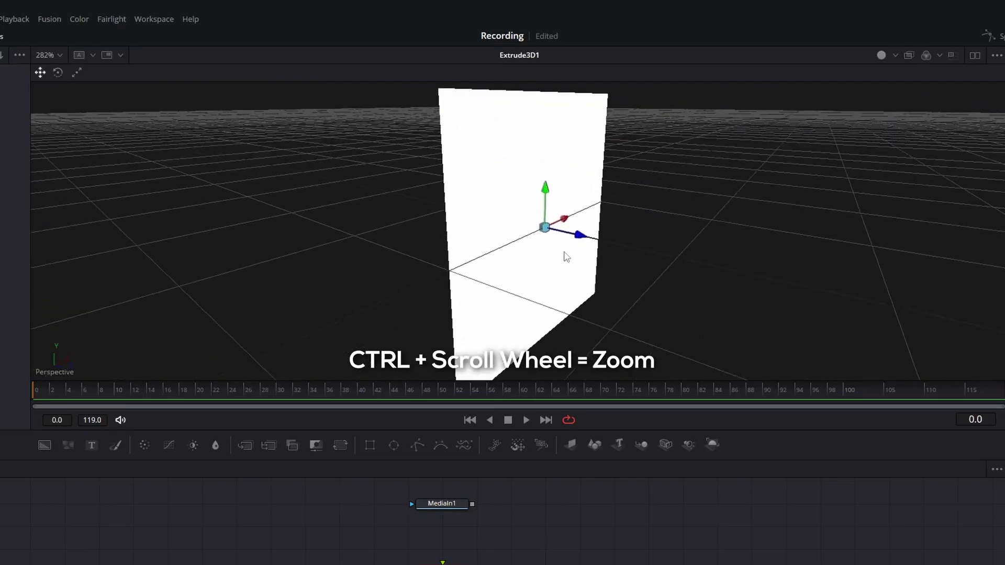
mouse_move(521, 268)
mouse_down()
mouse_move(634, 266)
mouse_move(526, 273)
mouse_up()
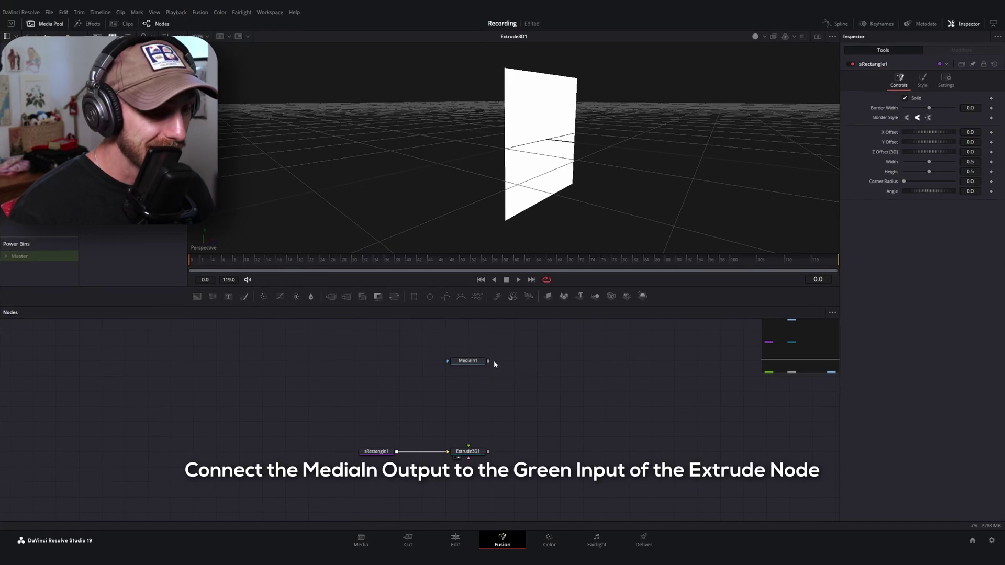
drag(479, 215, 444, 363)
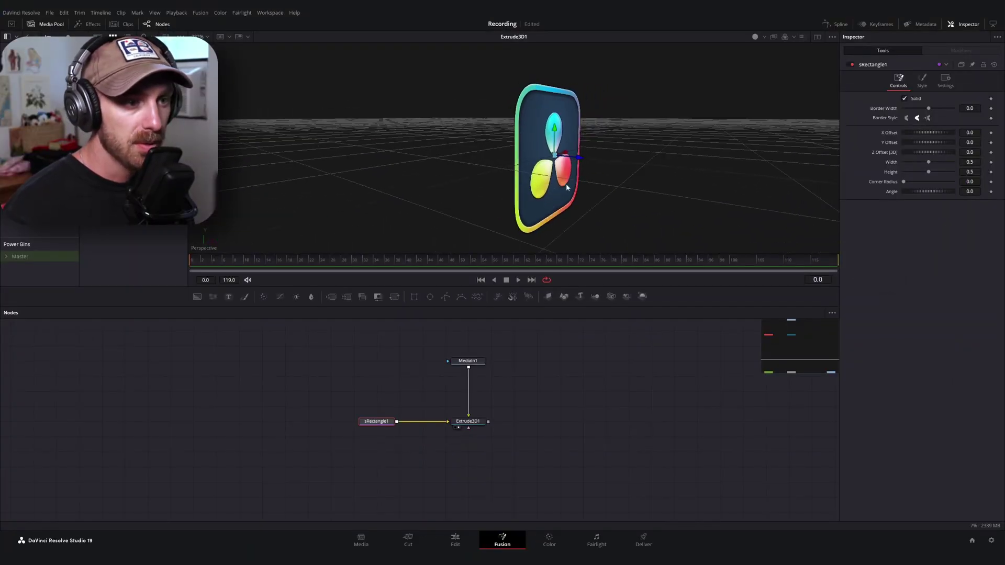
drag(566, 184, 571, 150)
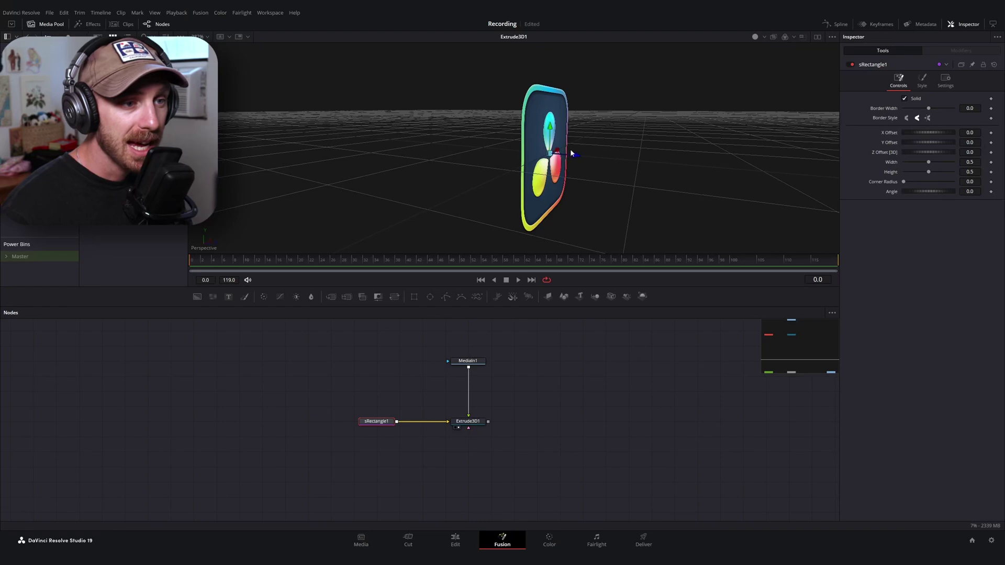
Step: Set the extrusion depth of Extrude3D1 to 0.054 and check the logo's thickness from an angle
click(467, 422)
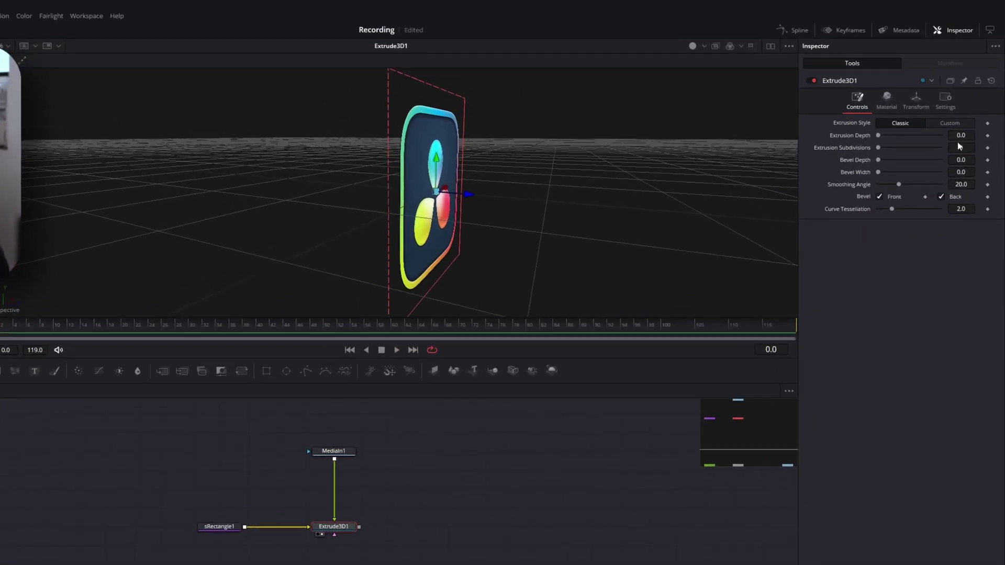
drag(969, 108, 976, 108)
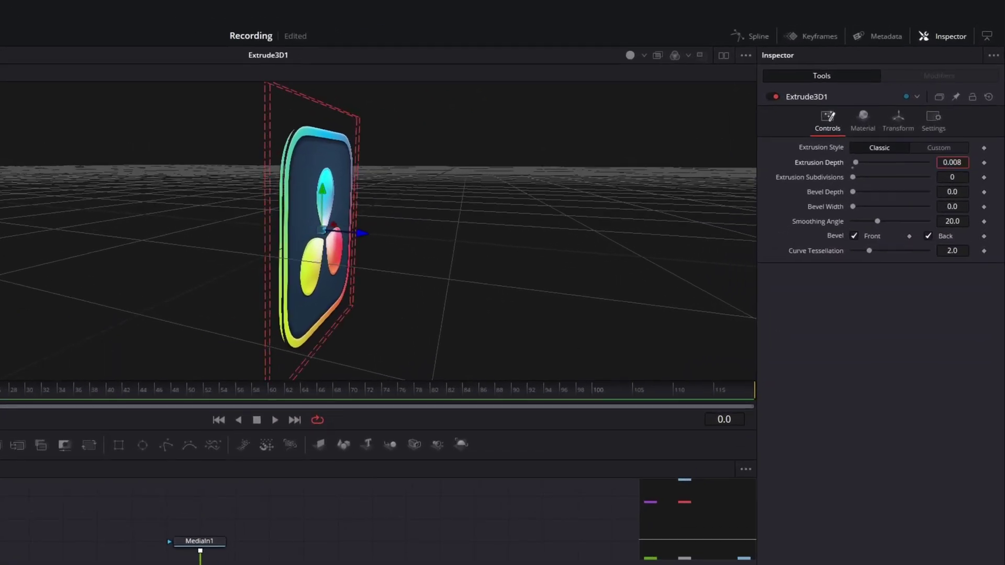
drag(951, 162, 976, 162)
drag(454, 164, 336, 187)
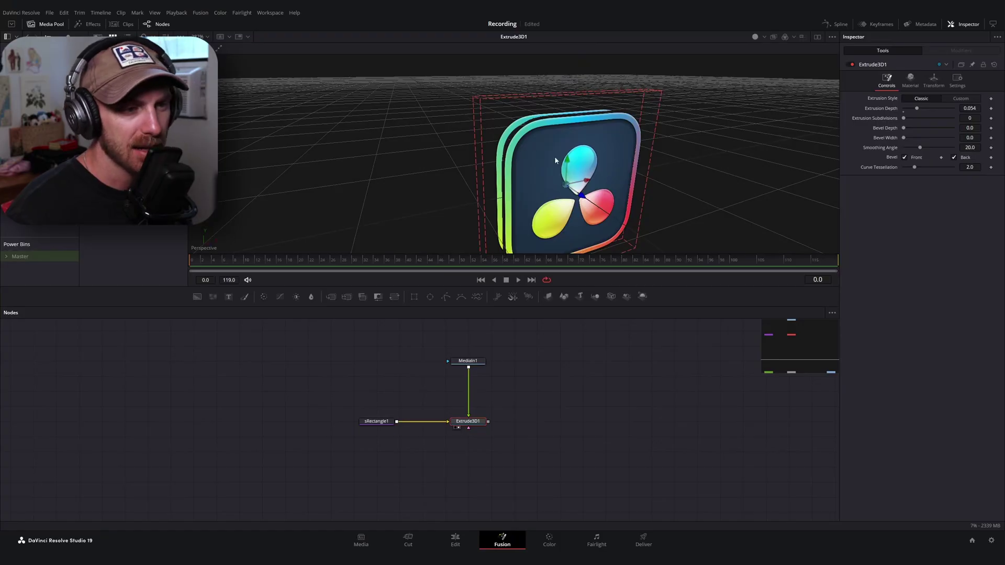
drag(555, 159, 574, 133)
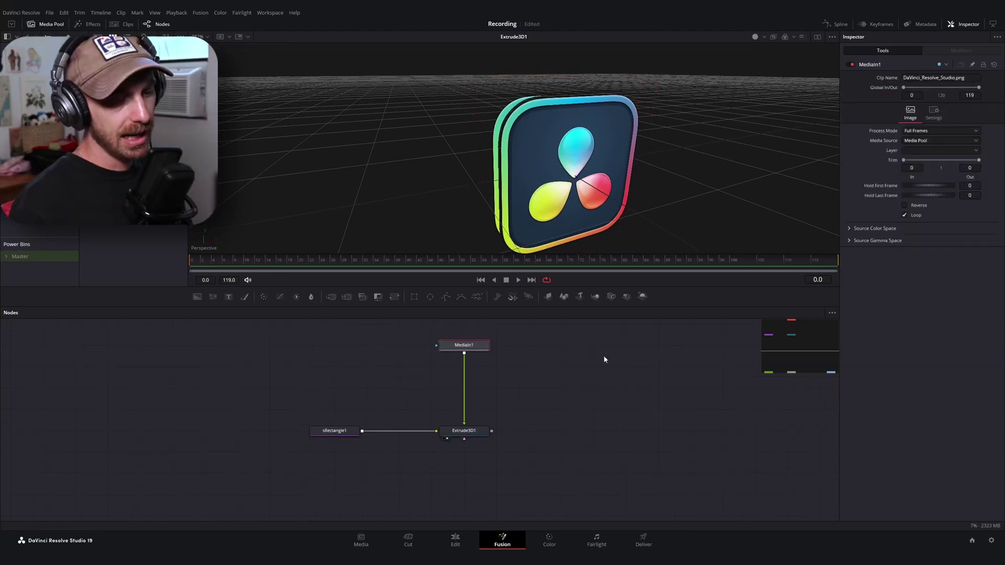
Step: Insert a Transform node between MediaIn1 and Extrude3D1
key(shift+space)
text(transfor)
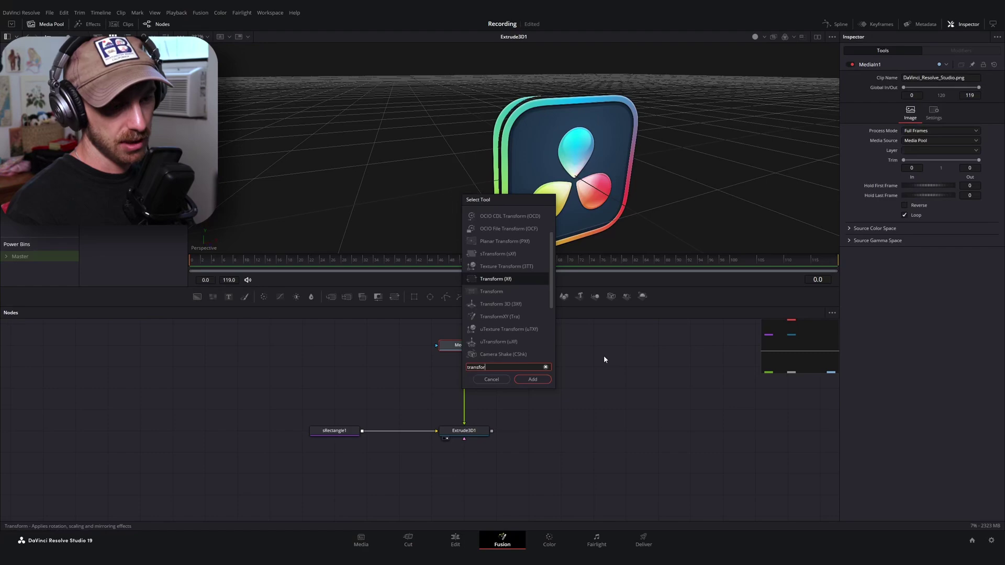
text(m)
key(Return)
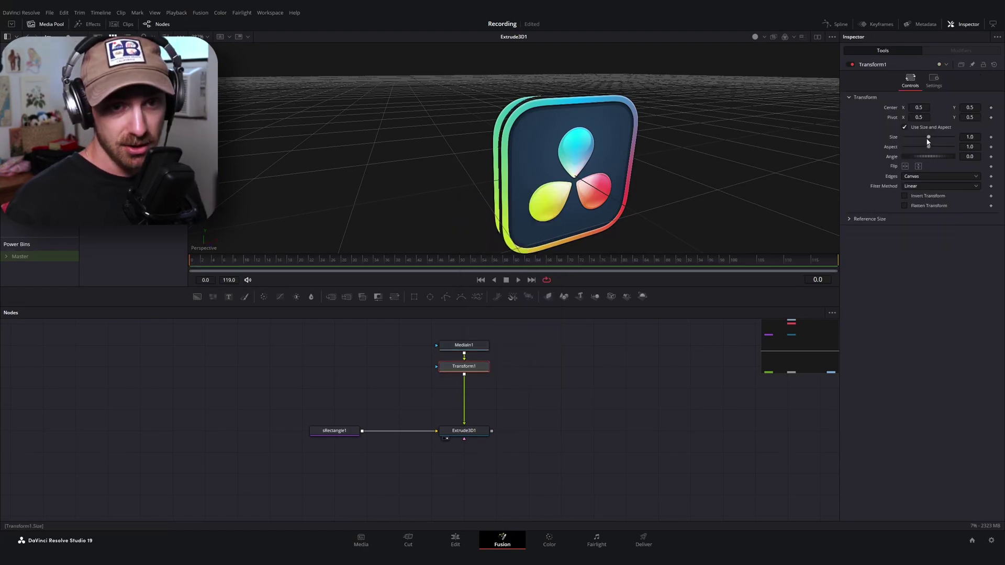
Step: Enlarge the logo image in Transform1 to a size of about 1.165 and inspect the extruded sides
drag(928, 137, 930, 137)
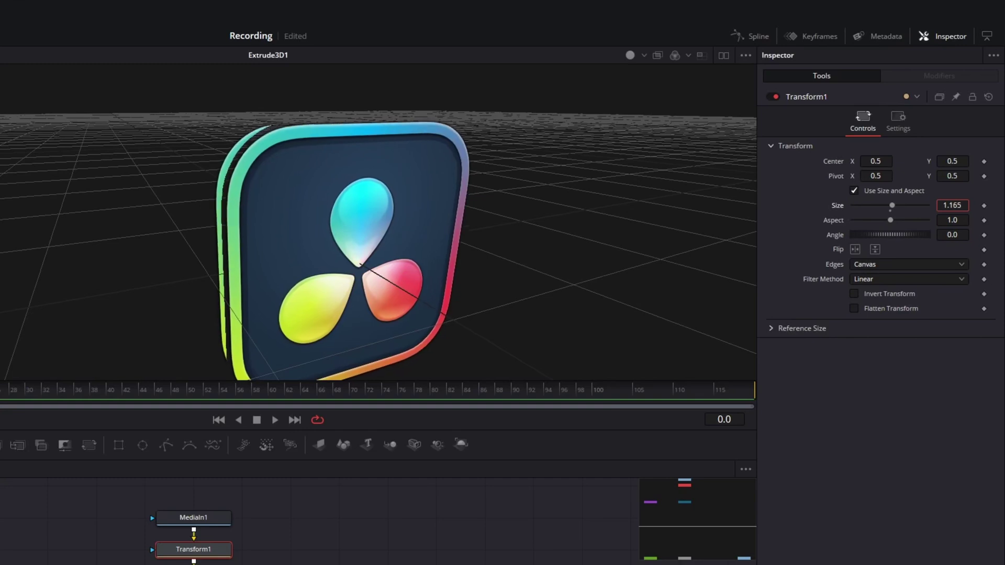
drag(891, 205, 893, 205)
drag(210, 225, 356, 200)
drag(293, 131, 288, 267)
Step: Round the sRectangle1 shape with a corner radius of 0.323 and check the extruded logo from the side
scroll(317, 233, up, 3)
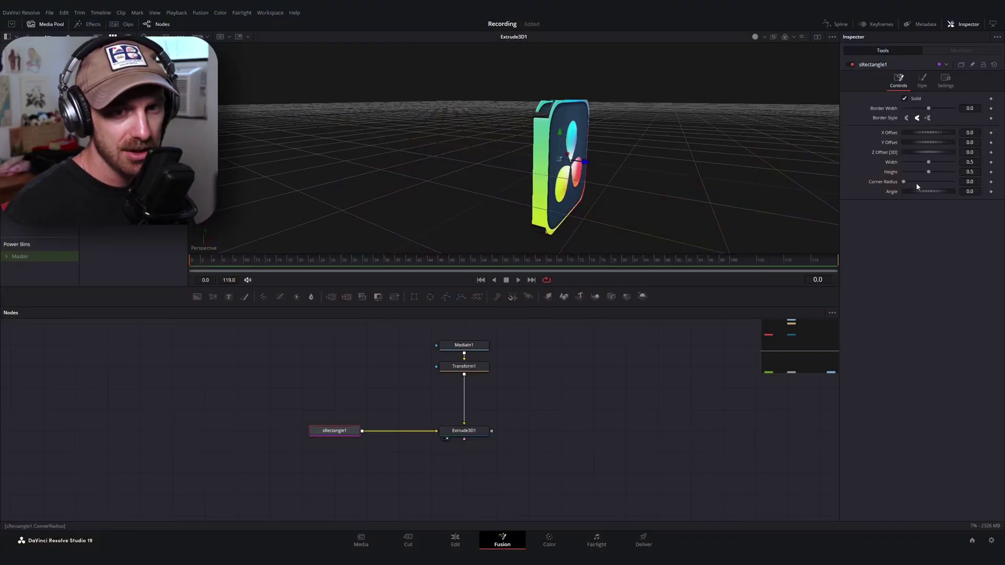
drag(903, 182, 920, 182)
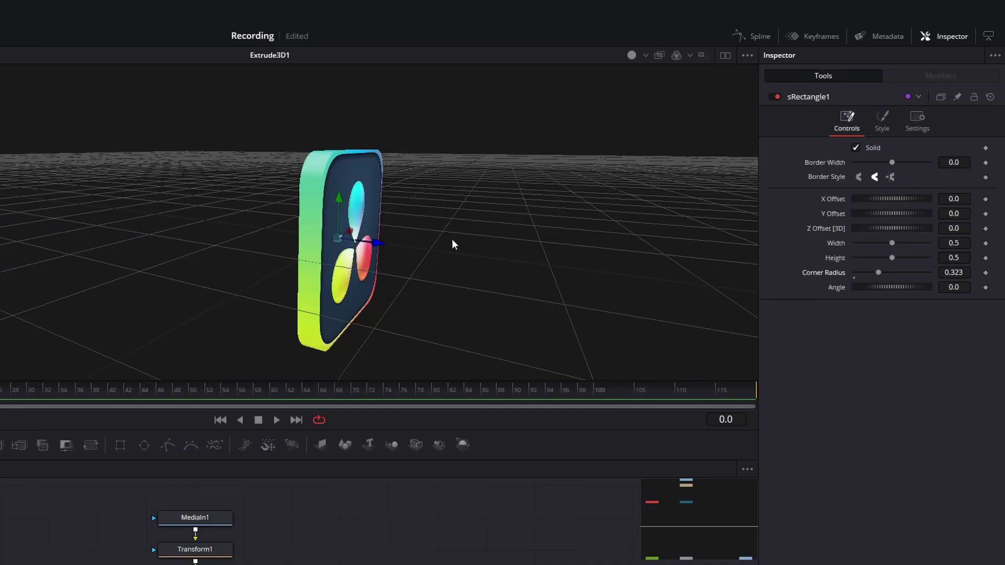
drag(455, 240, 302, 229)
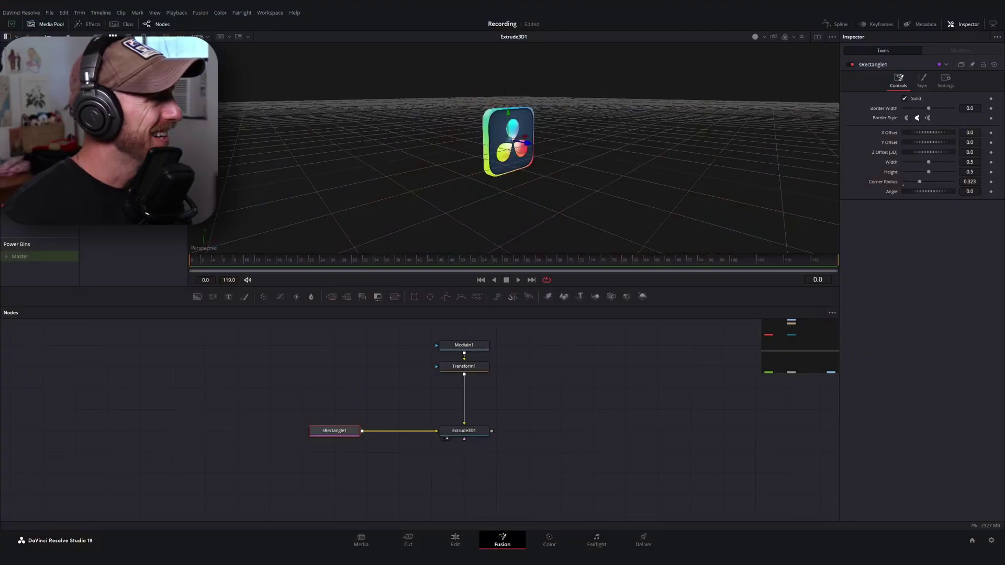
Step: Add the Logo_NoBorder.png image to the node graph beside the first setup and show it in the viewer
scroll(362, 371, right, 3)
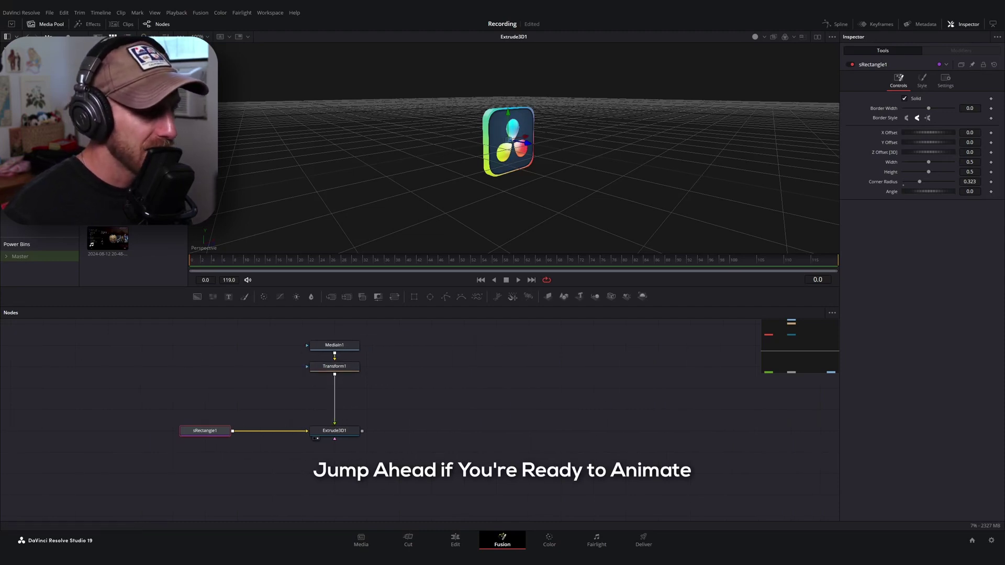
drag(157, 191, 492, 348)
key(1)
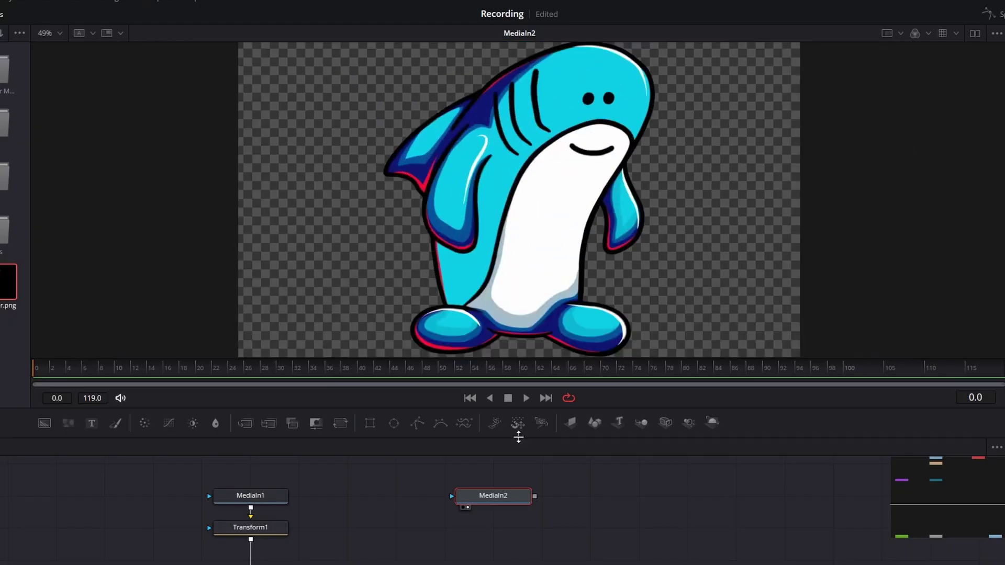
drag(508, 501, 560, 499)
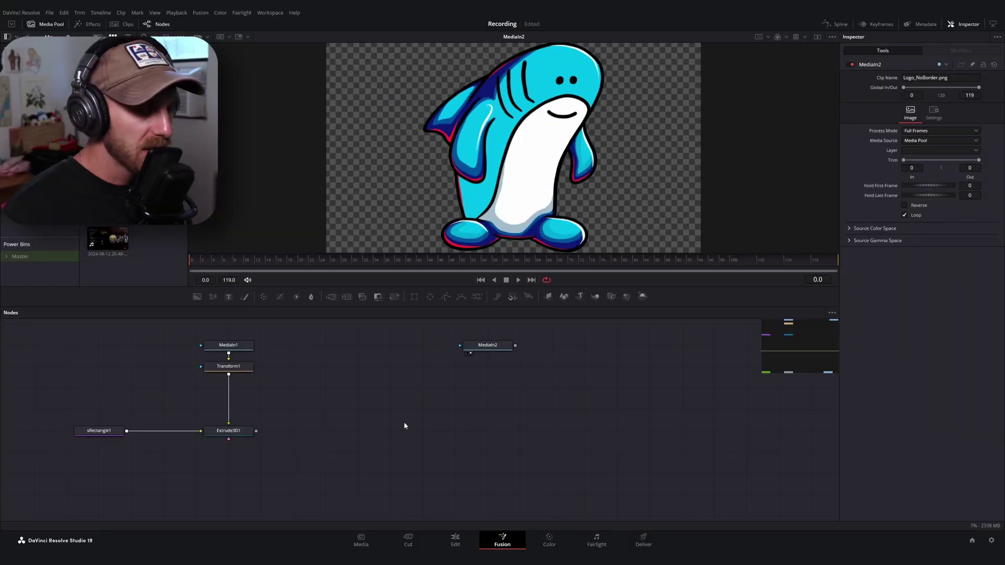
Step: Add an sPolygon shape node below MediaIn2, keeping the shark image in the viewer
key(shift+space)
text(transform)
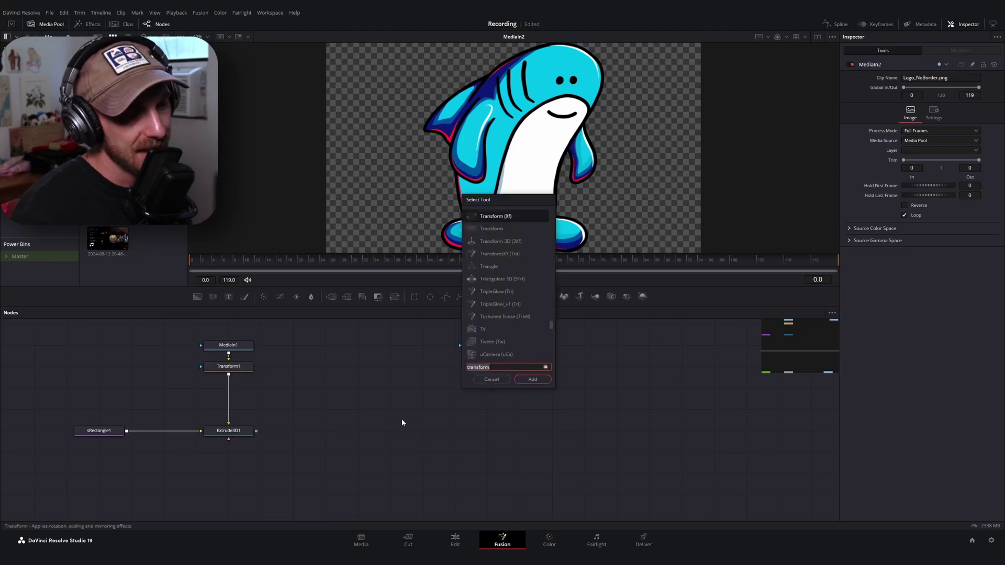
text(spoly)
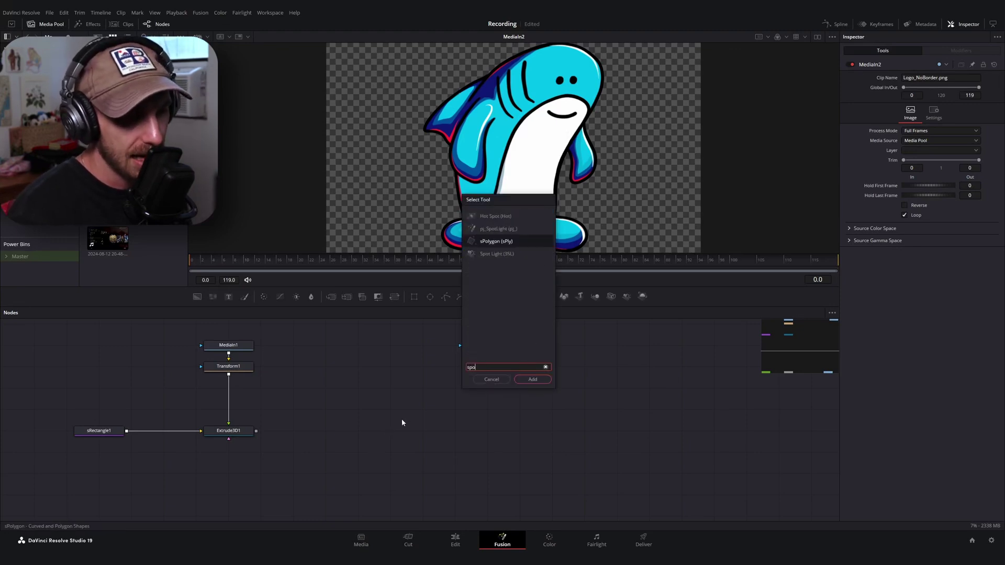
key(Return)
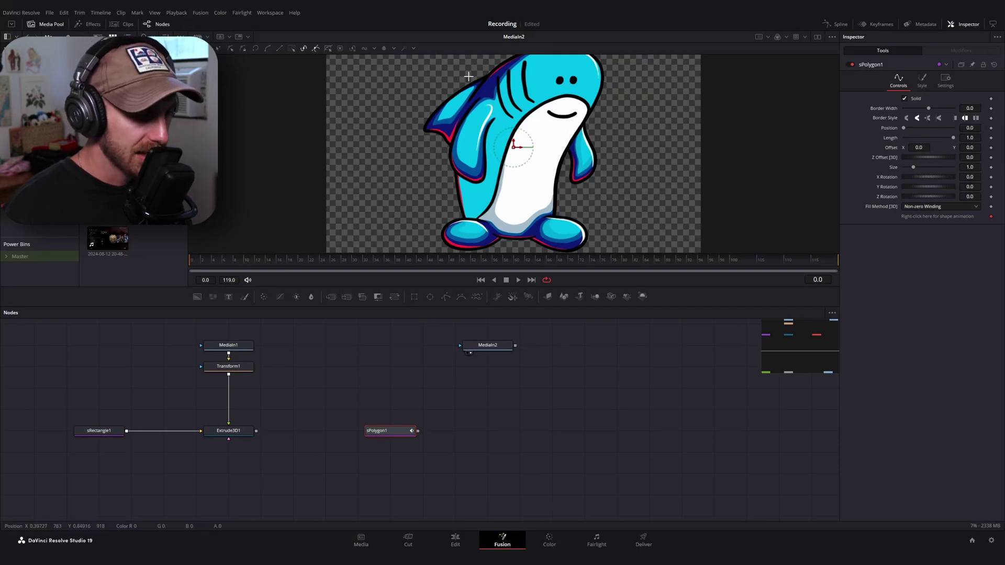
scroll(509, 153, down, 2)
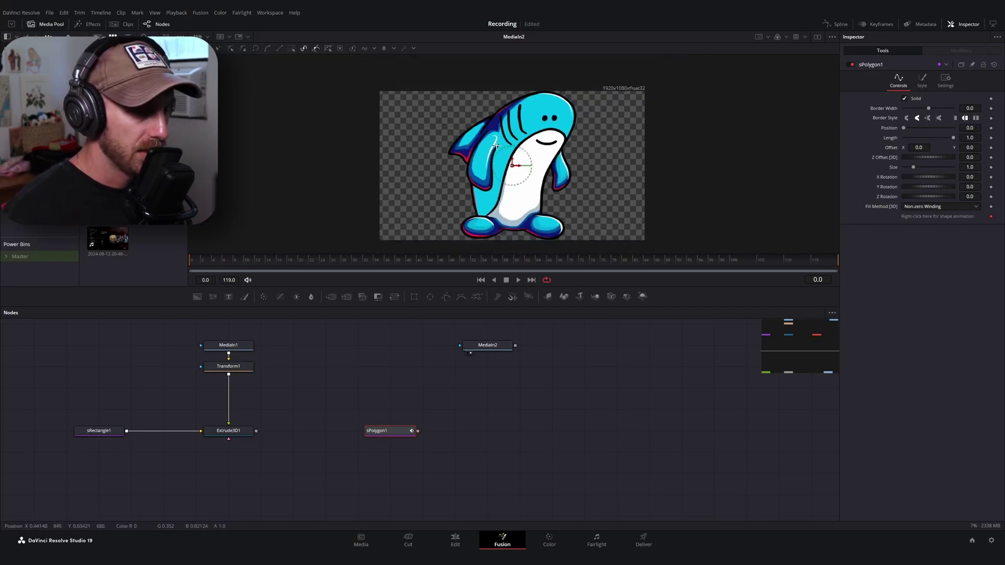
click(487, 345)
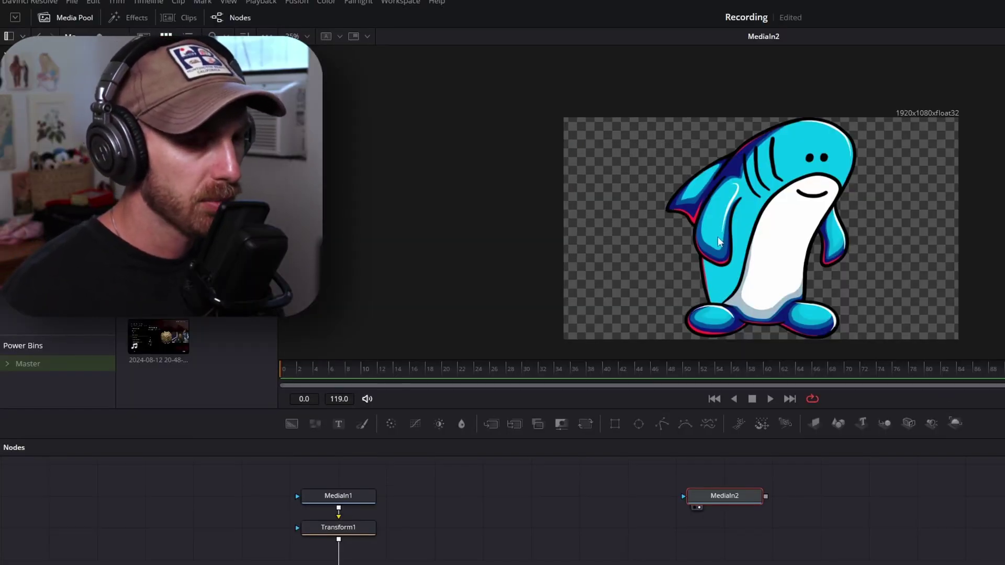
scroll(791, 234, up, 2)
scroll(791, 234, up, 1)
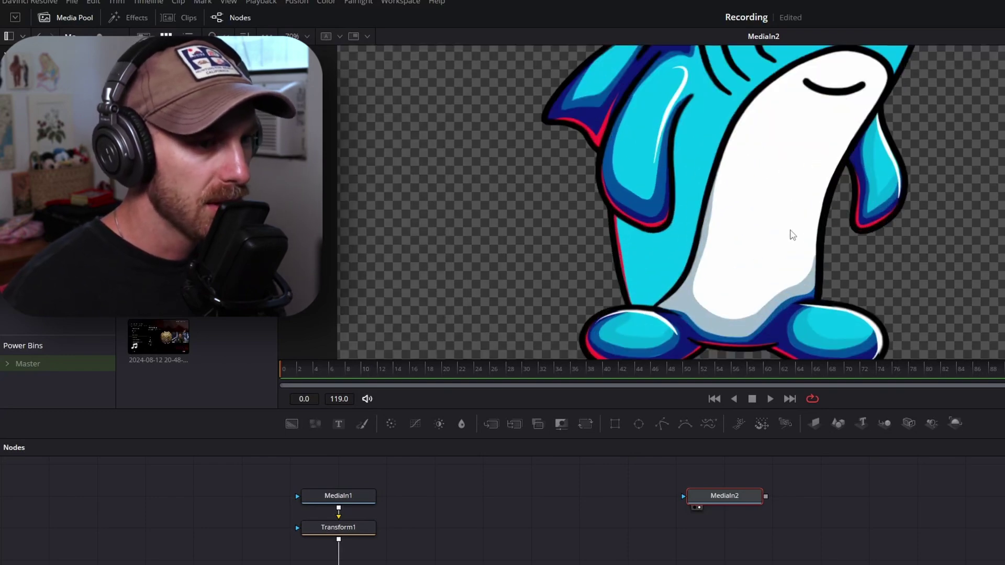
scroll(790, 230, down, 3)
scroll(796, 153, up, 2)
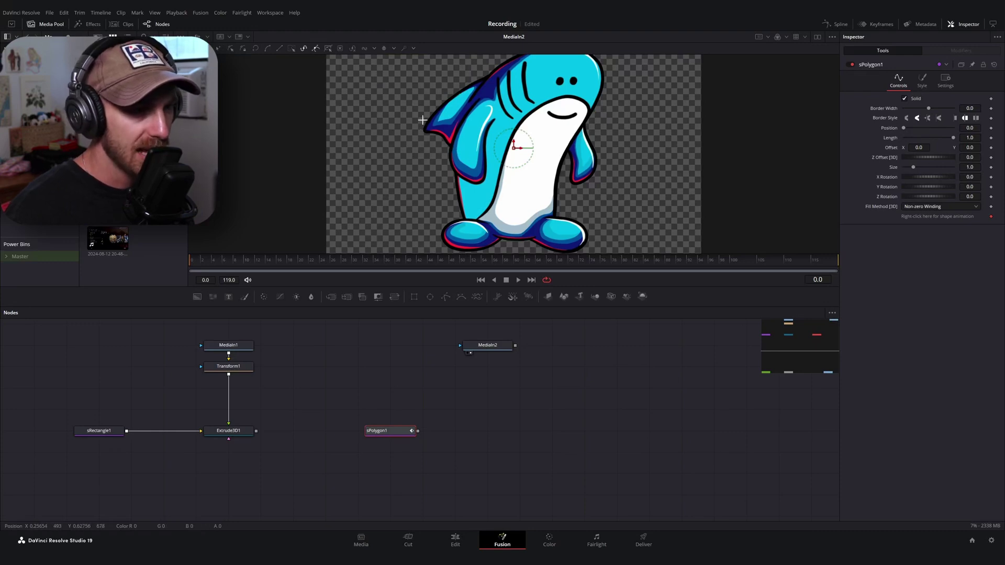
Step: Enlarge the viewer area and start tracing the shark with sPolygon1, from the top of the left foot up the body toward the tail
drag(503, 287, 506, 343)
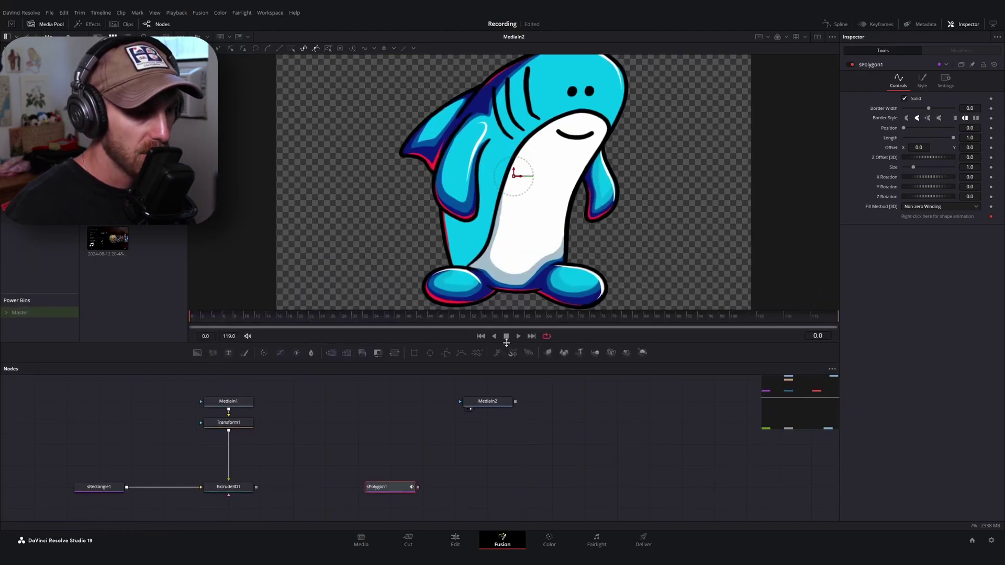
scroll(536, 208, down, 1)
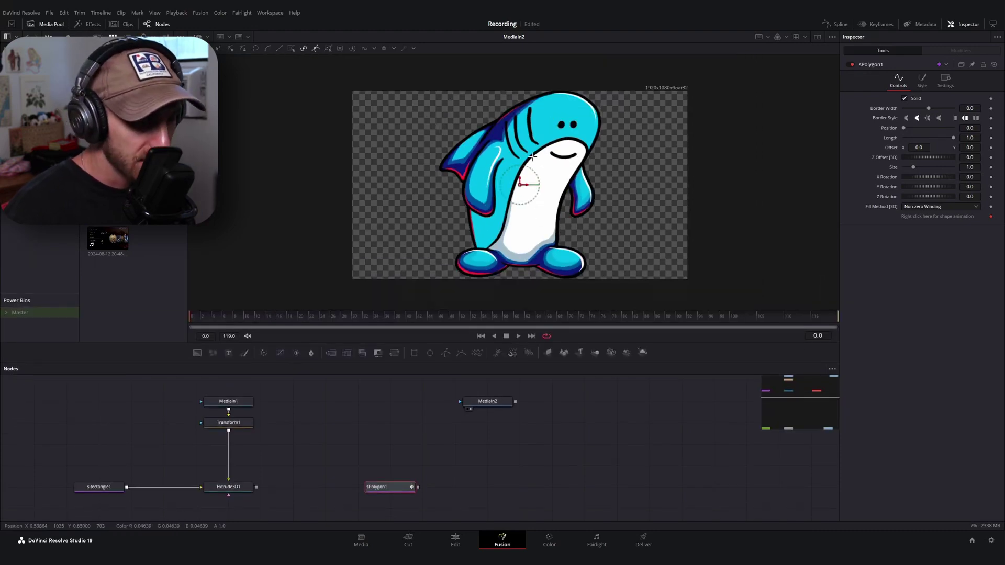
scroll(487, 260, up, 3)
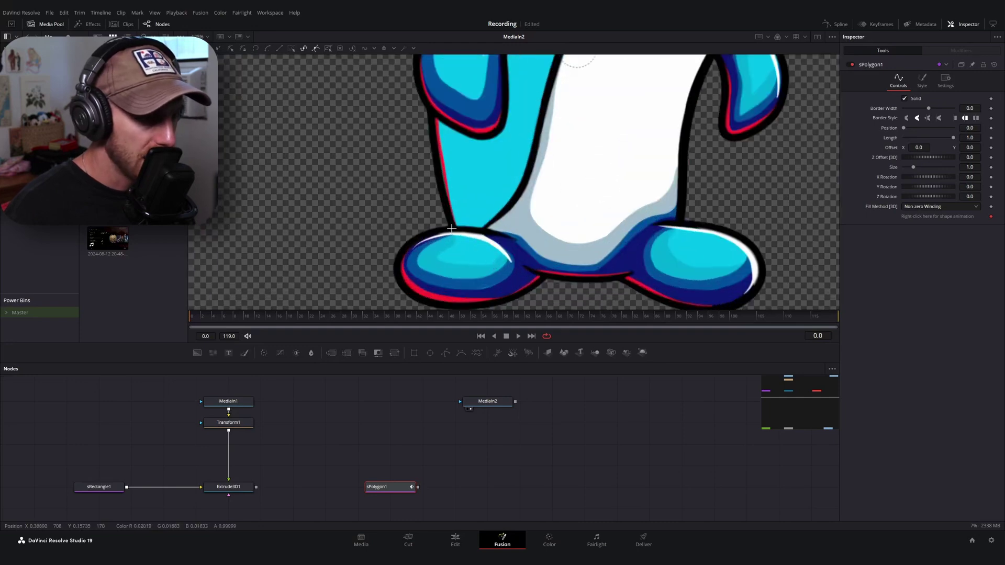
drag(451, 227, 491, 283)
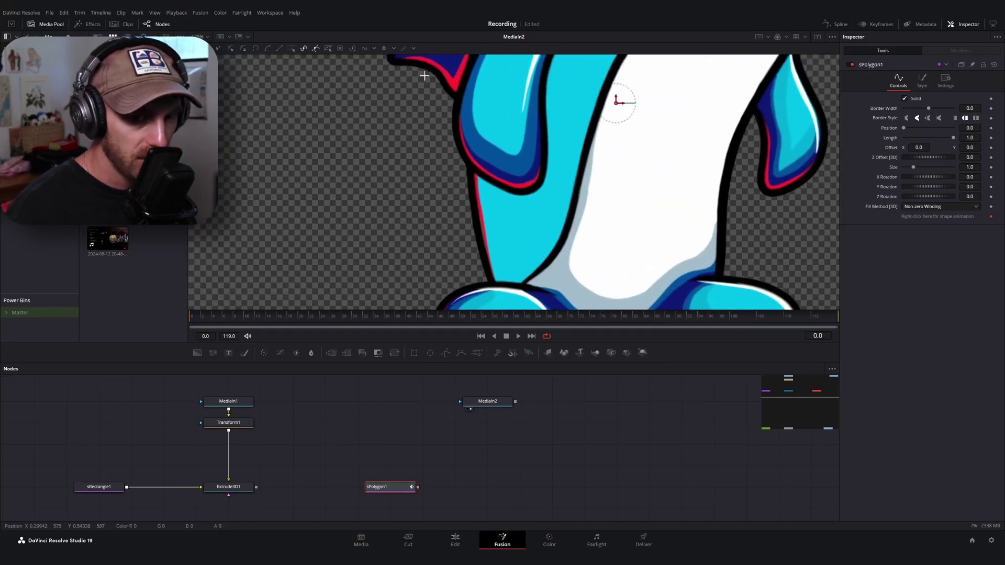
click(487, 281)
drag(471, 217, 471, 207)
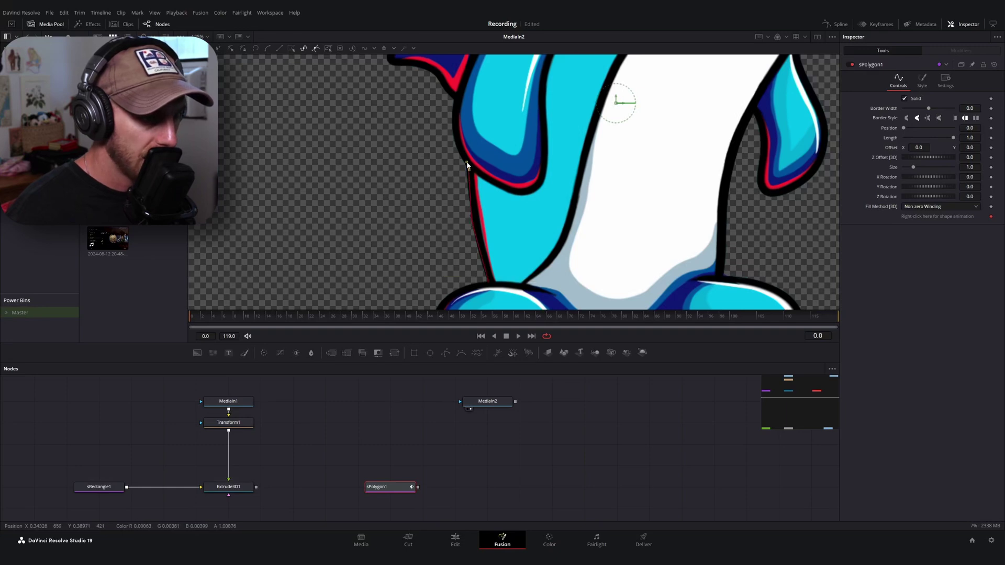
scroll(454, 135, up, 5)
drag(505, 121, 609, 202)
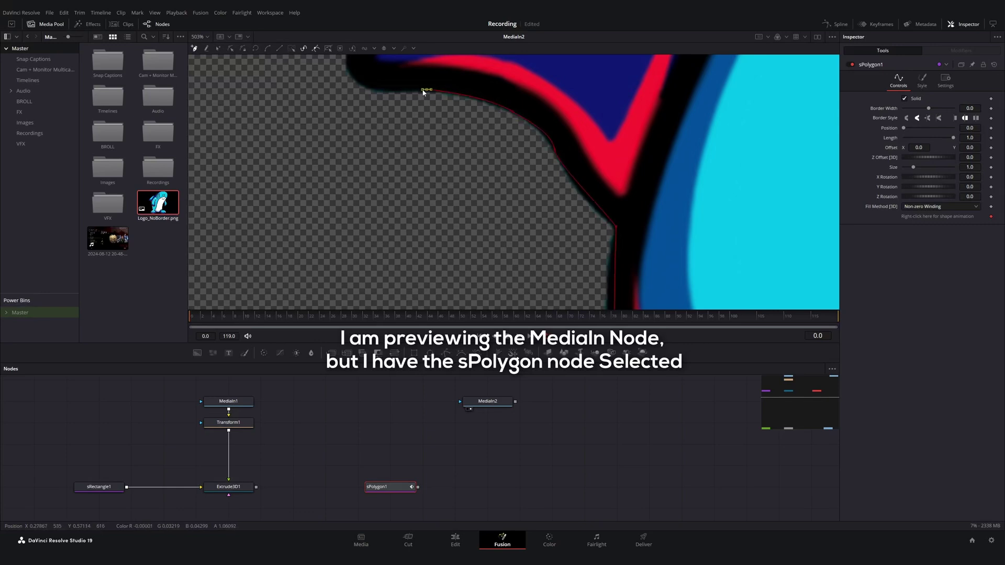
Step: Continue the sPolygon1 outline around the tail, along the back and over the head to the right fin
scroll(497, 168, down, 2)
click(501, 160)
drag(567, 123, 480, 219)
drag(541, 151, 554, 145)
drag(785, 68, 503, 186)
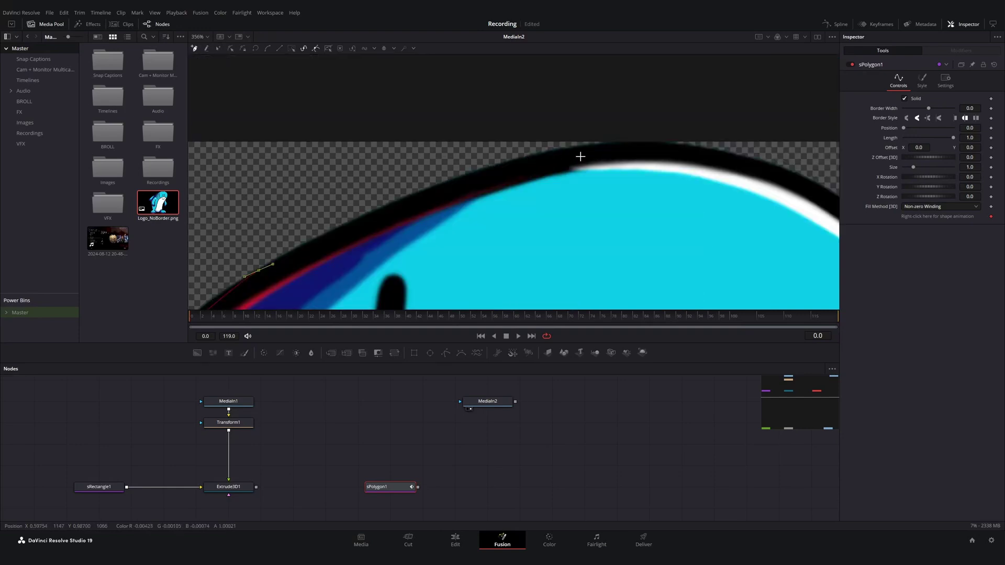
click(589, 149)
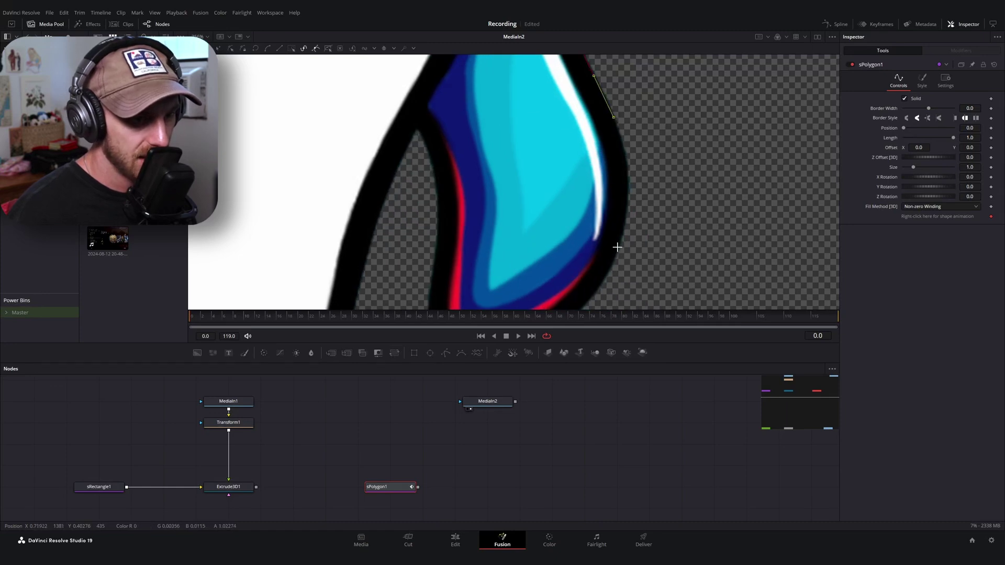
drag(617, 248, 616, 260)
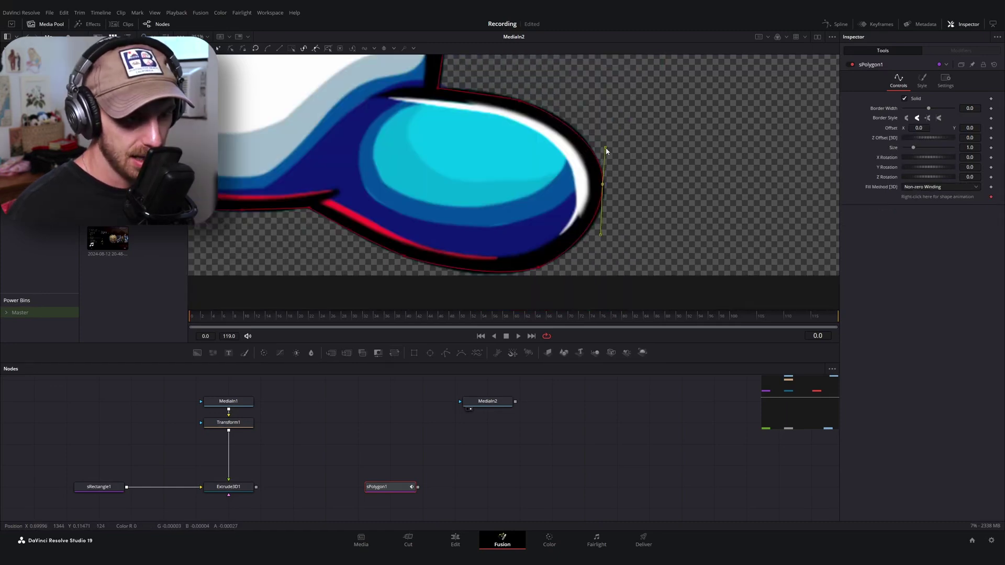
Step: Refine the sPolygon1 curve around the outer edge and top of the shark's right foot
drag(605, 148, 605, 143)
drag(488, 122, 566, 195)
scroll(573, 160, up, 3)
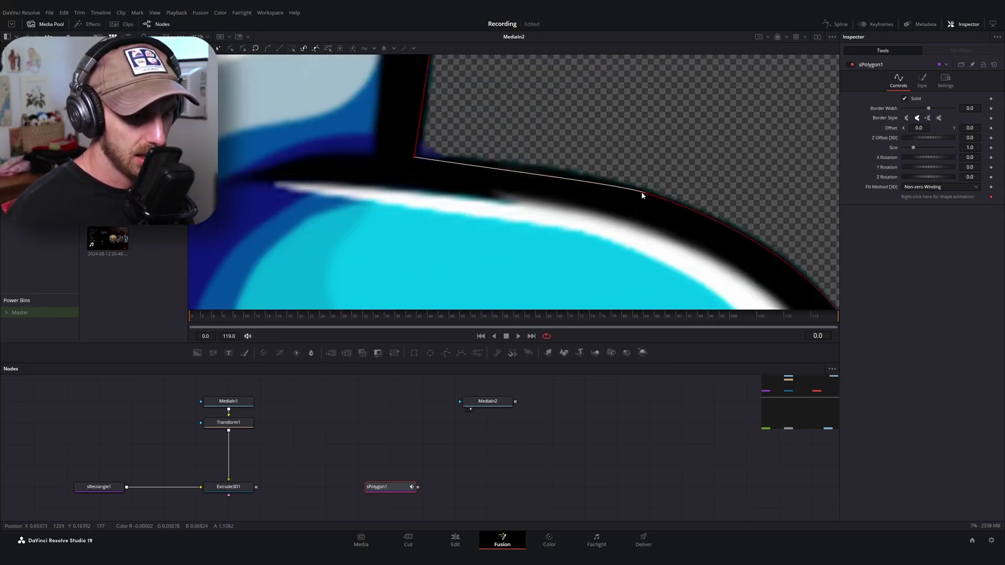
drag(634, 189, 744, 223)
click(416, 158)
Step: Refine the sPolygon1 outline along the right side of the body and in the gap beside the right fin
drag(460, 86, 554, 322)
scroll(553, 164, down, 3)
drag(579, 150, 554, 308)
scroll(528, 204, up, 5)
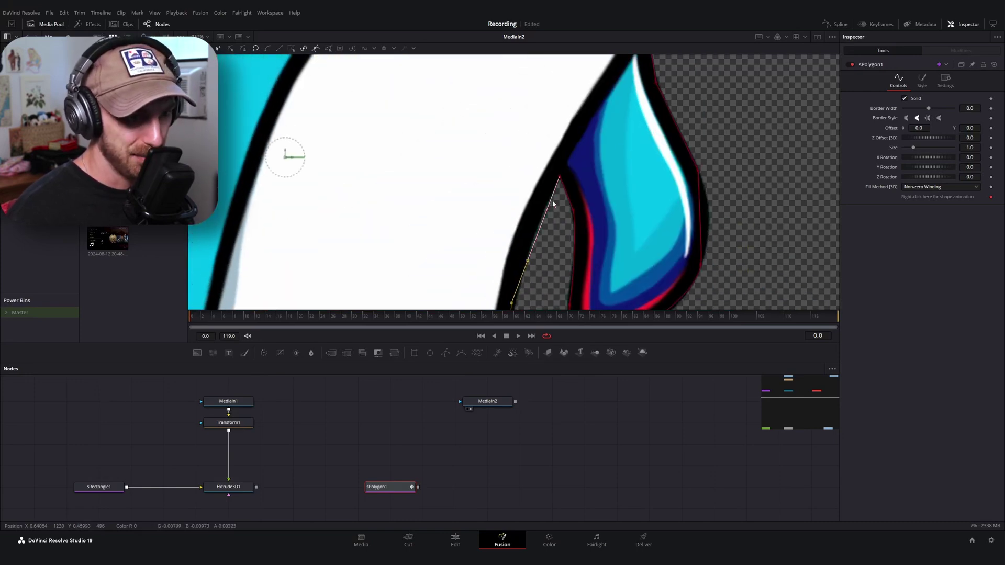
click(573, 133)
drag(528, 255, 508, 243)
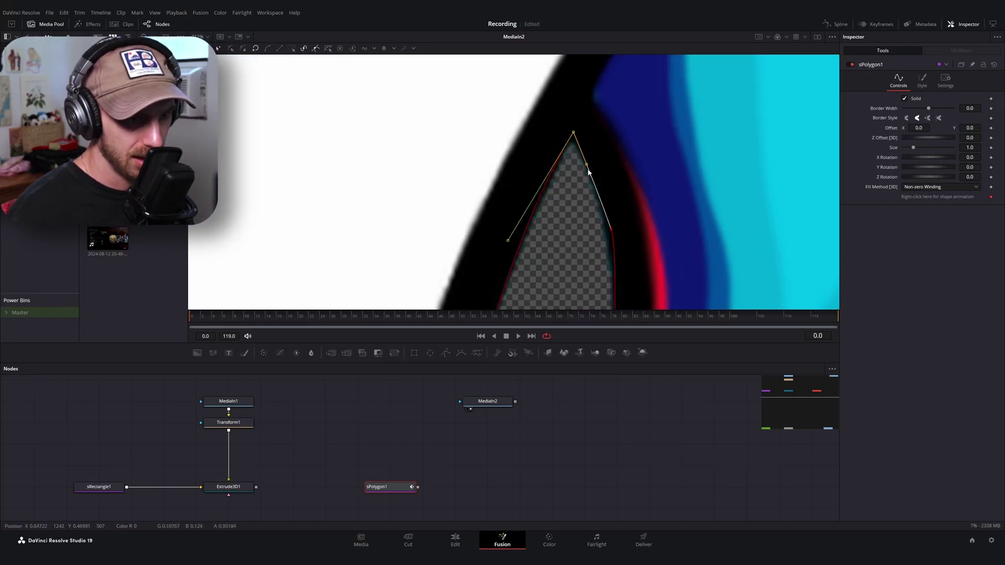
drag(641, 259, 556, 55)
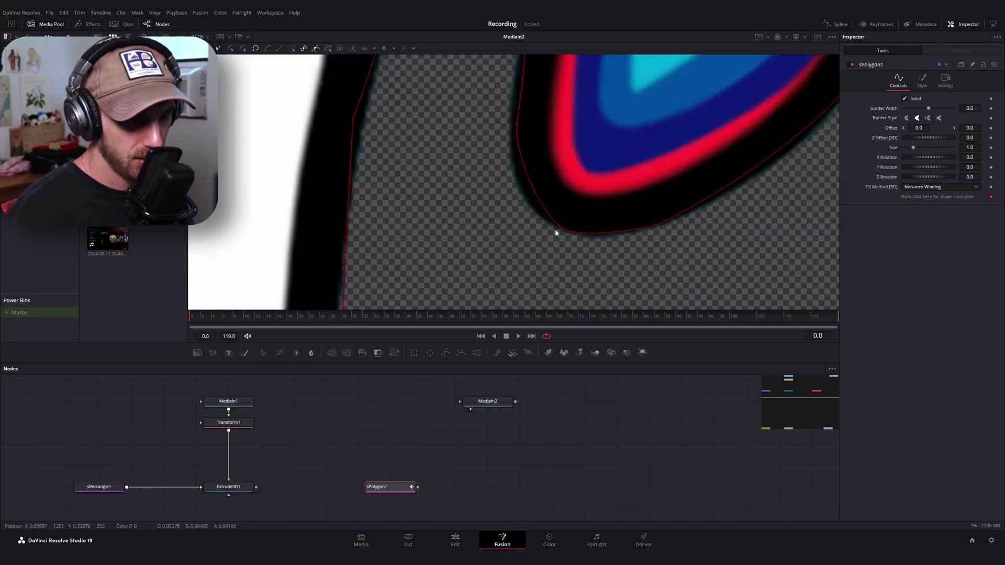
scroll(623, 224, down, 5)
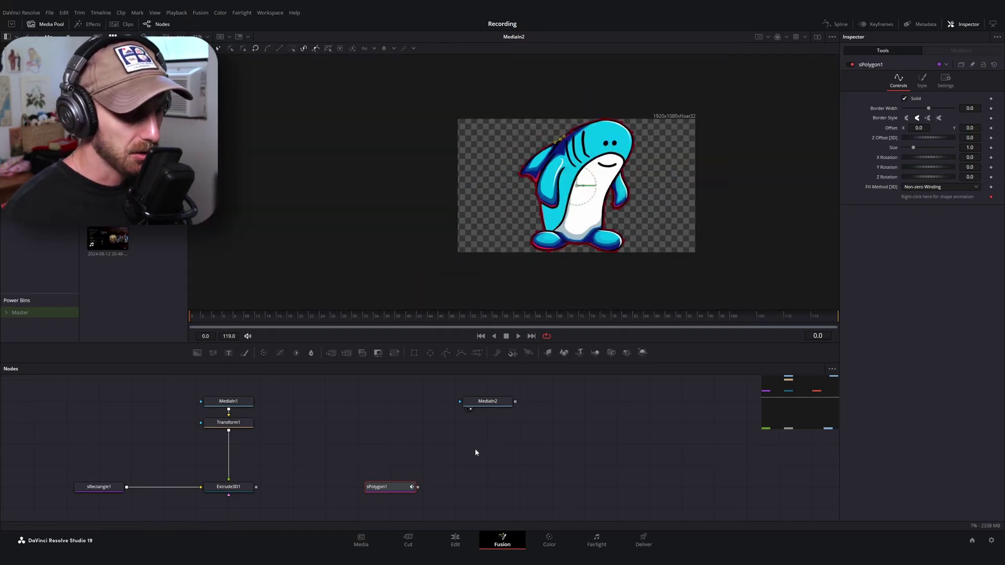
Step: Add an Extrude 3D node beside sPolygon1, below MediaIn2
scroll(476, 457, down, 1)
key(shift+space)
text(extrude)
key(Return)
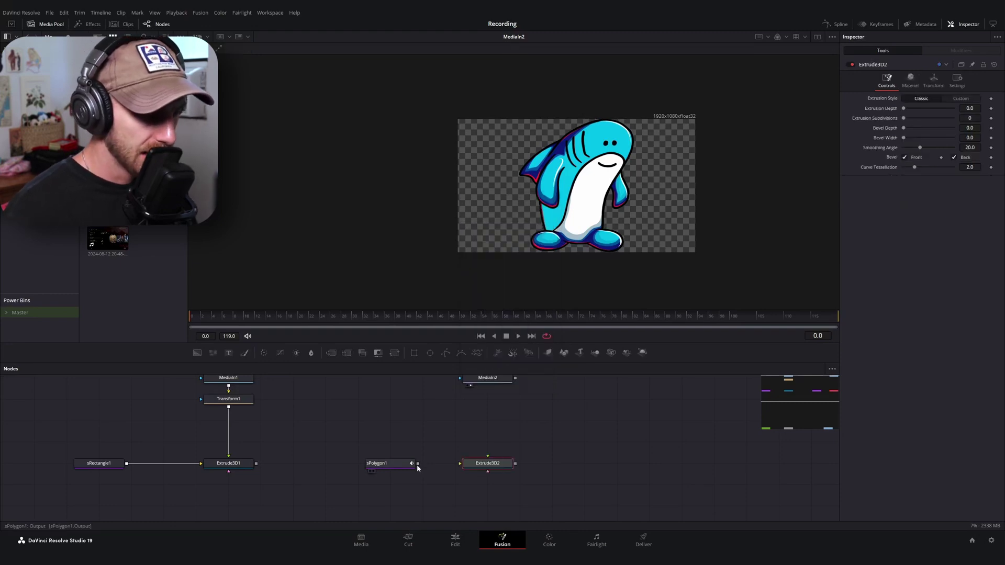
Step: Connect sPolygon1 to the yellow input and MediaIn2 to the green input of Extrude3D2, and view the shark in 3D
drag(418, 465, 477, 467)
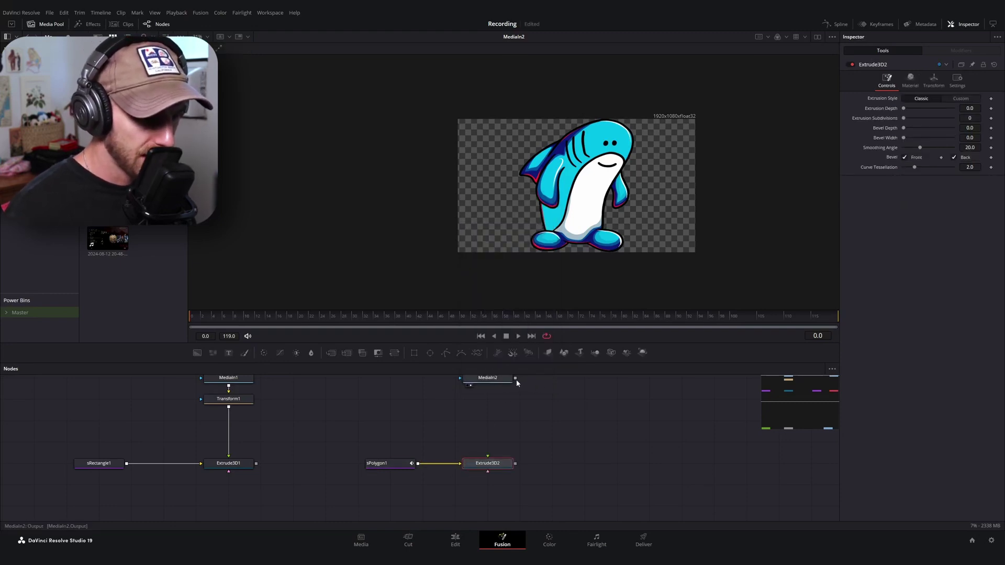
drag(514, 378, 487, 456)
key(1)
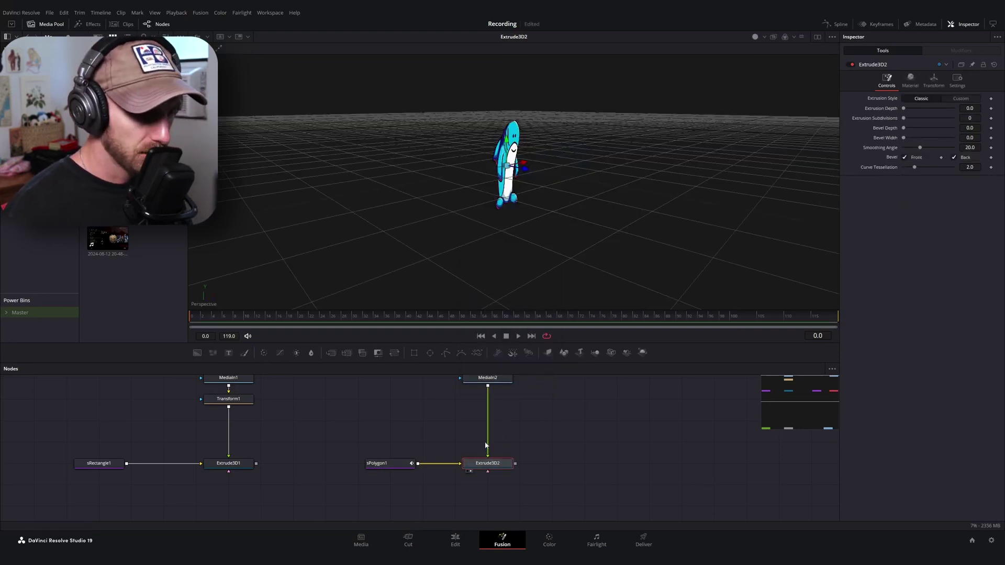
drag(536, 205, 570, 245)
scroll(615, 251, up, 5)
scroll(615, 247, down, 4)
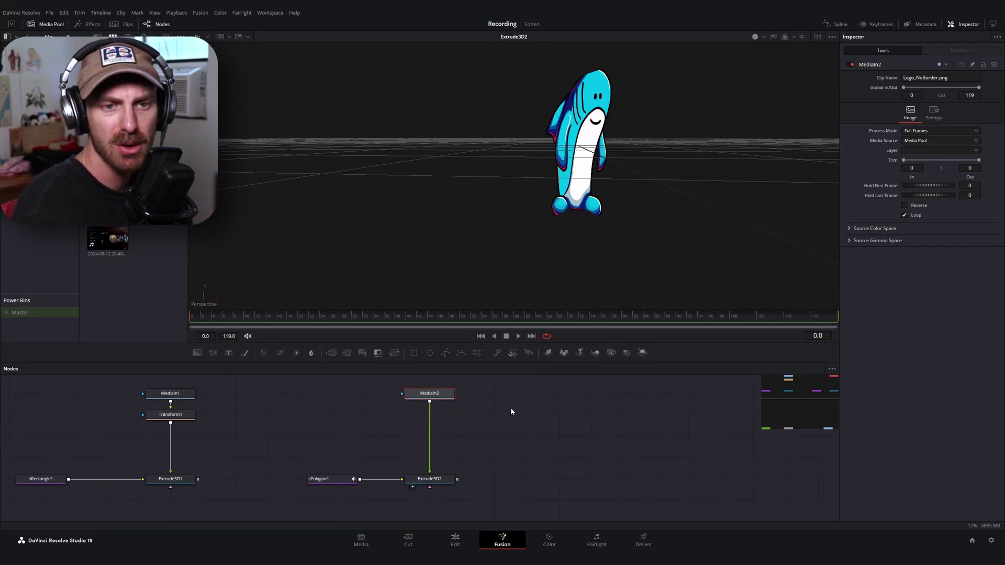
Step: Add a Transform node between MediaIn2 and Extrude3D2
key(shift+space)
text(transfo)
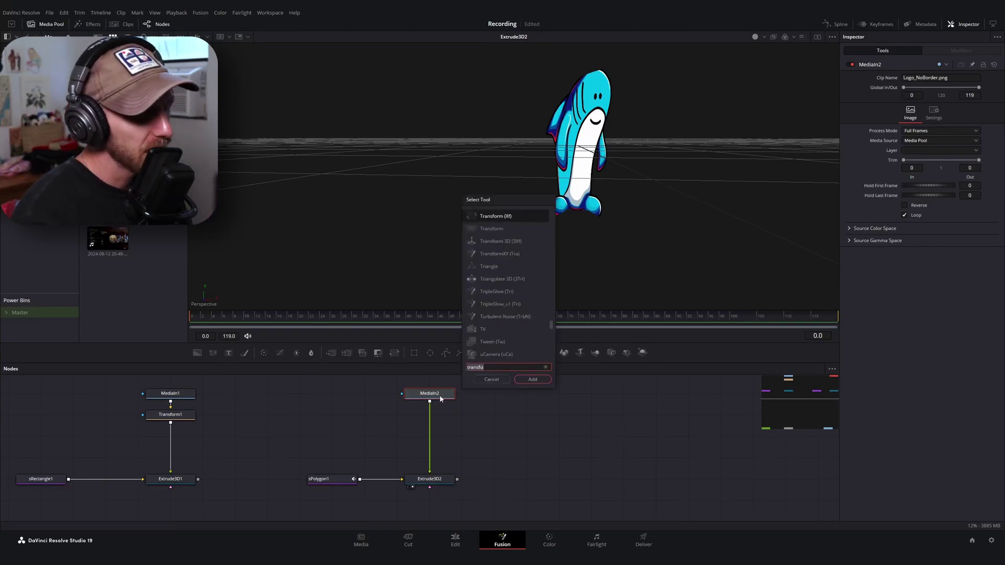
key(BackSpace)
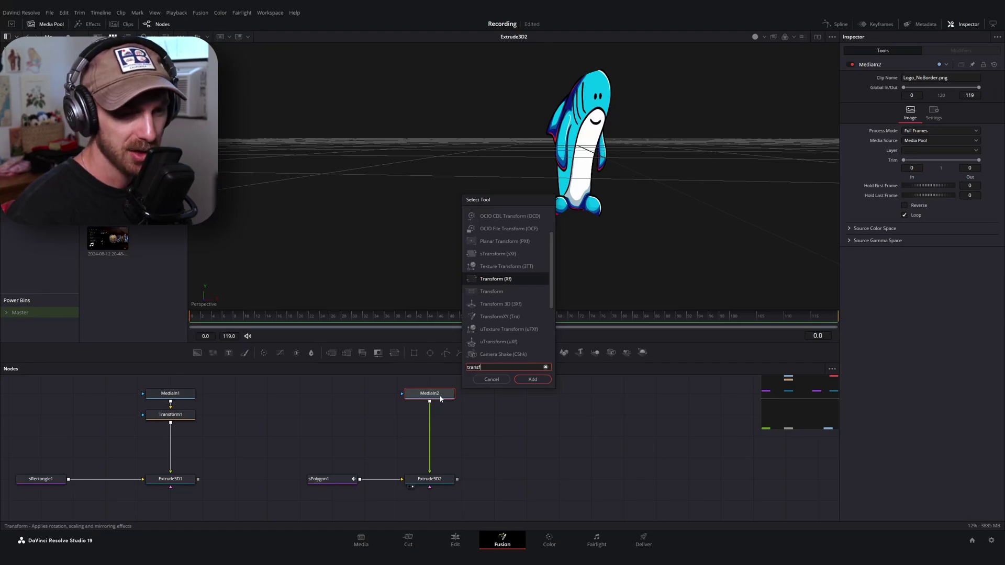
key(Return)
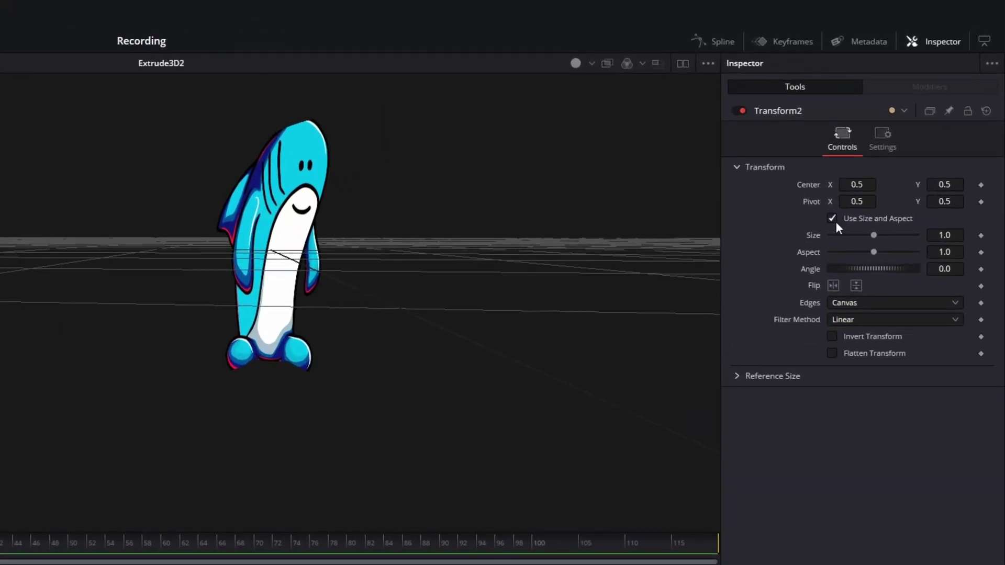
Step: Unlock Transform2's size from its aspect and widen the shark to fit its outline with an X Size of about 1.95
click(831, 218)
mouse_move(872, 236)
mouse_down()
mouse_move(900, 234)
mouse_move(875, 234)
mouse_move(886, 234)
mouse_up()
key(ctrl+z)
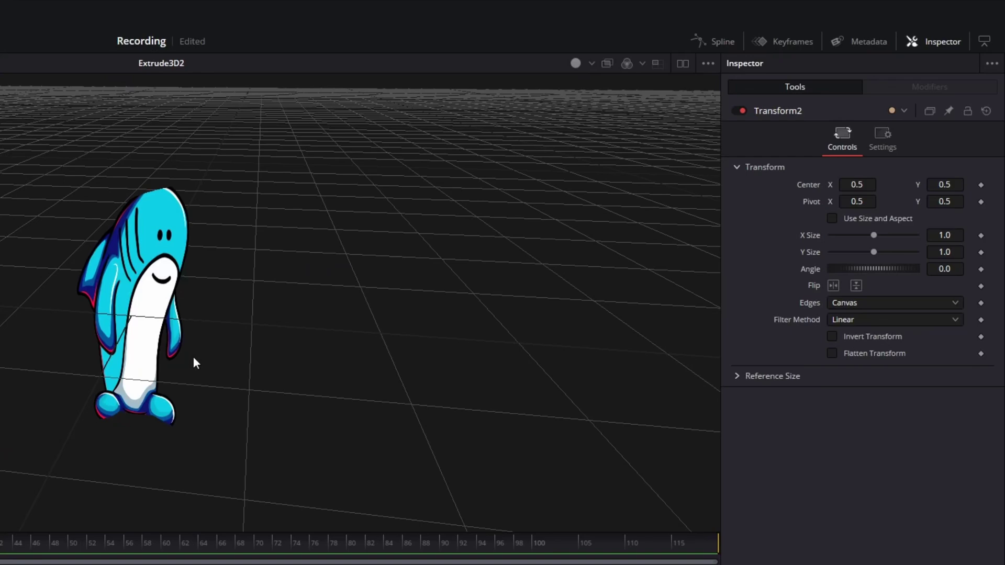
drag(193, 356, 244, 314)
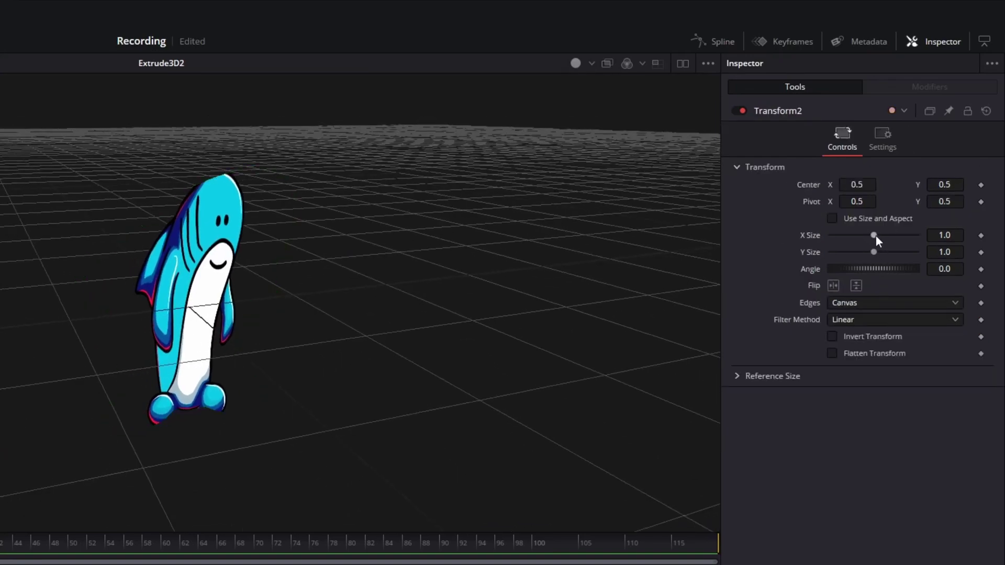
drag(874, 236, 884, 235)
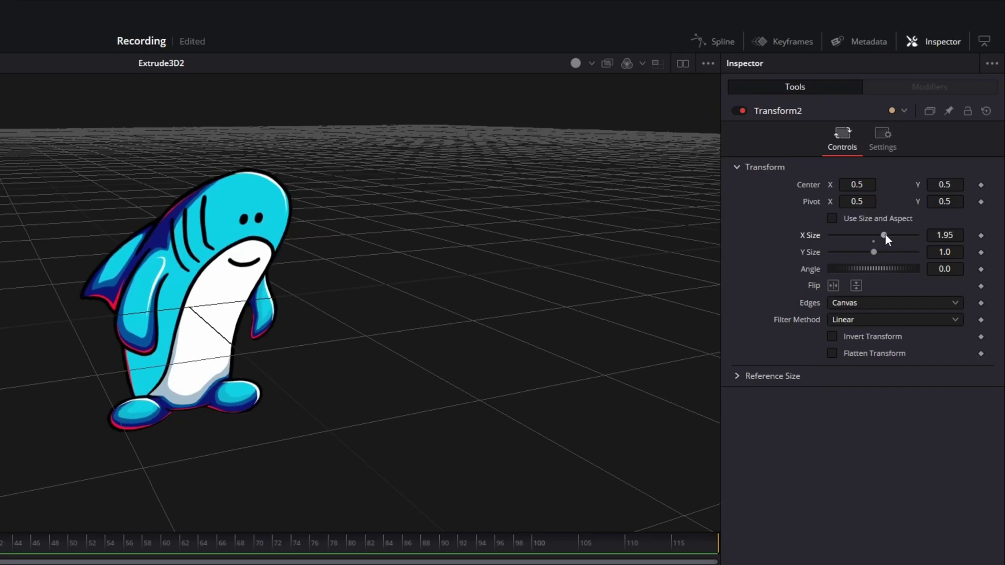
drag(398, 314, 315, 286)
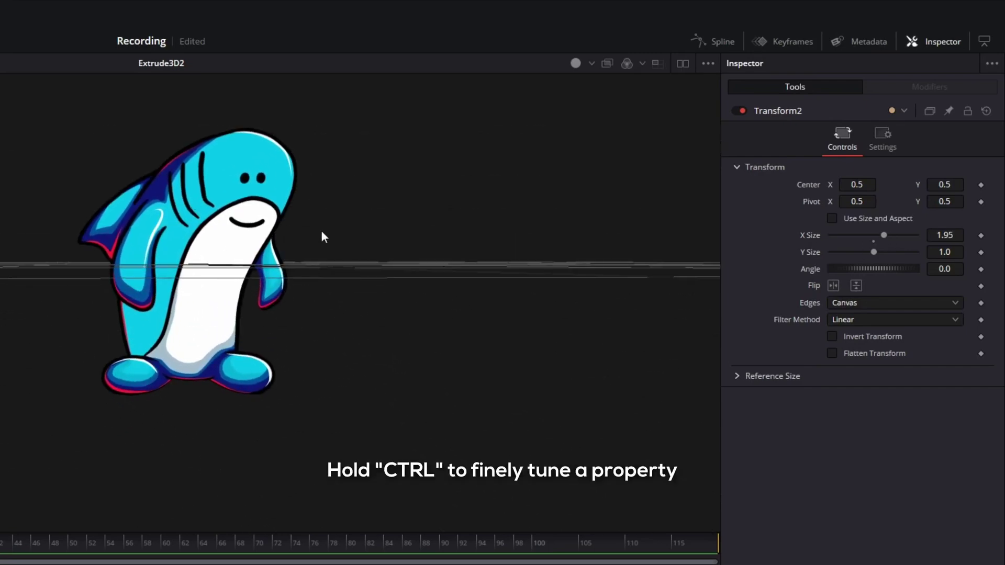
drag(950, 236, 947, 237)
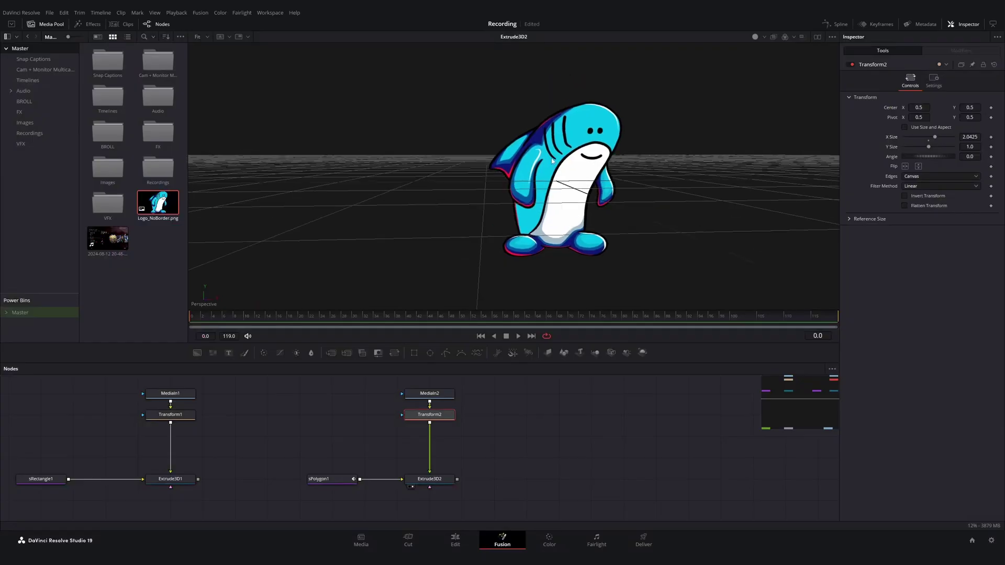
Step: Set the Extrusion Depth of Extrude3D2 to 0.0385 to thicken the shark
drag(551, 158, 622, 183)
click(422, 478)
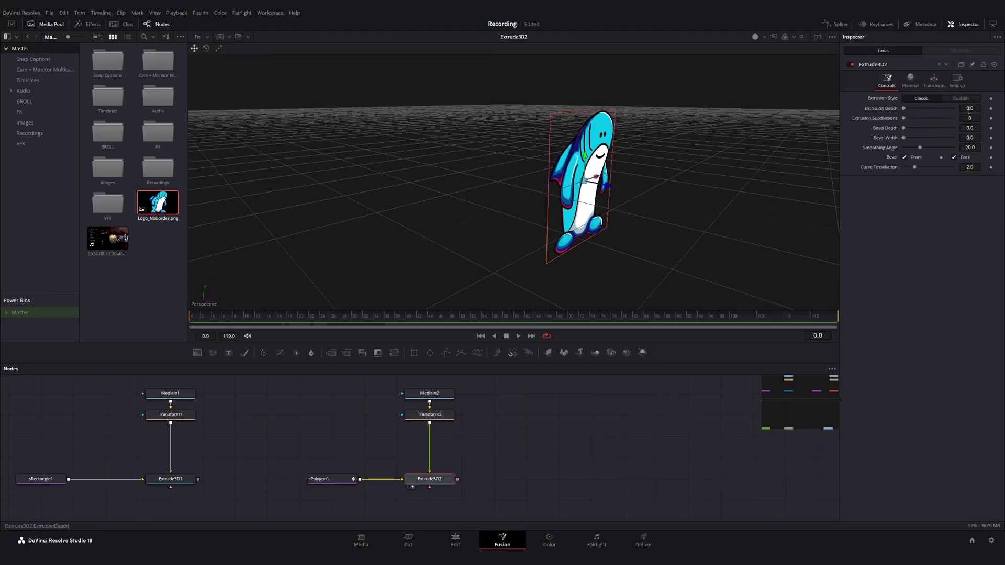
drag(968, 109, 988, 109)
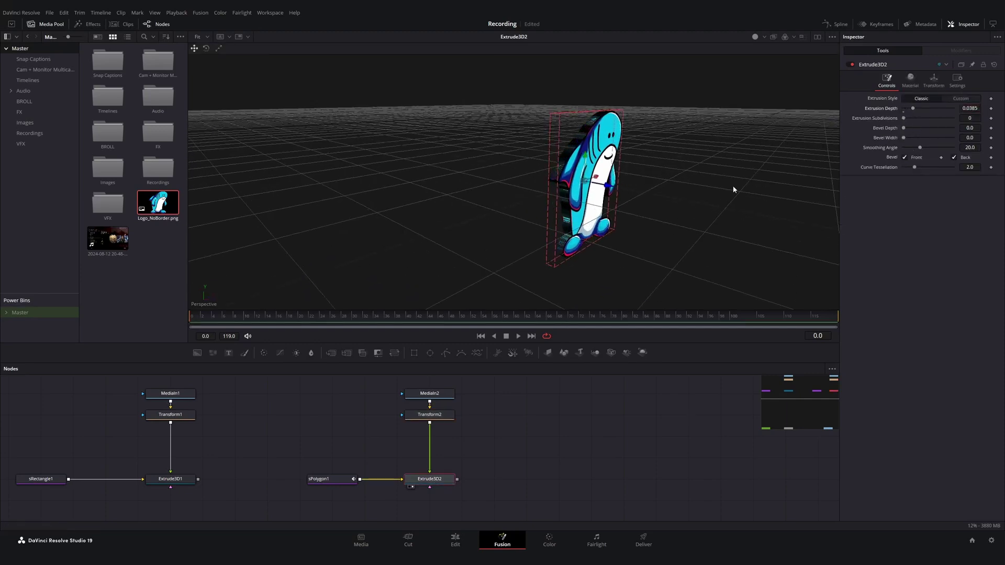
Step: Add a second Transform node directly after Transform2 in the shark's image branch
click(429, 414)
key(shift+space)
text(trna)
key(BackSpace)
key(Return)
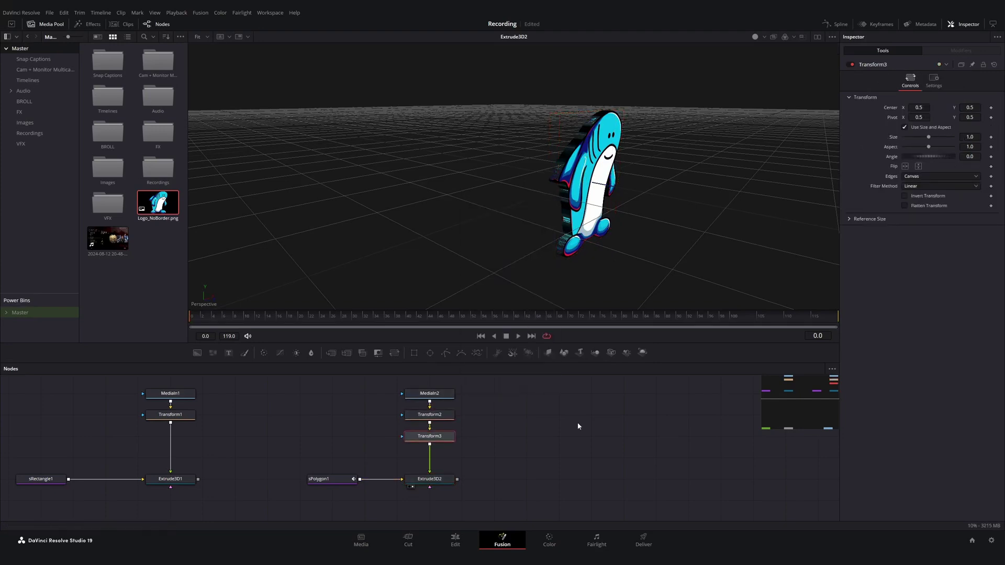
Step: Set Transform3's Size to 1.017 and check the shark image's fit from several angles
click(970, 136)
text(3)
drag(969, 136, 960, 136)
drag(606, 276, 479, 233)
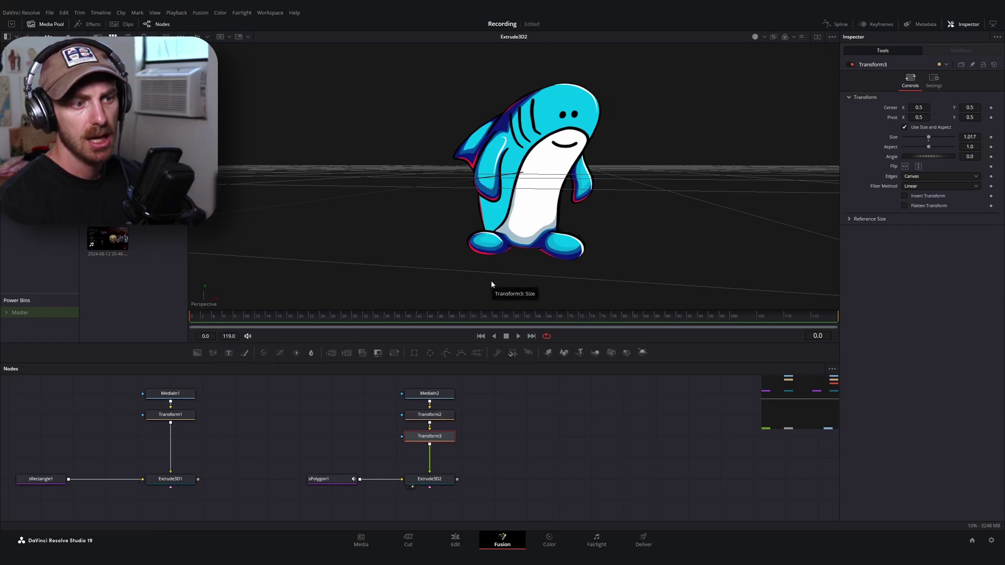
drag(445, 189, 591, 212)
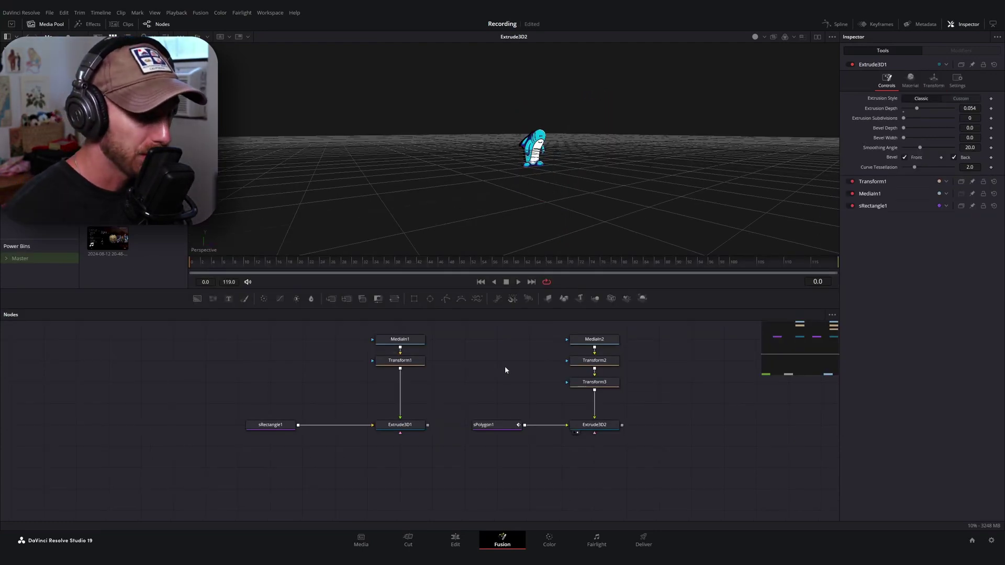
Step: Add an unconnected Merge 3D node below and between the two extrusion branches
scroll(504, 366, down, 2)
key(shift+space)
text(merge3d)
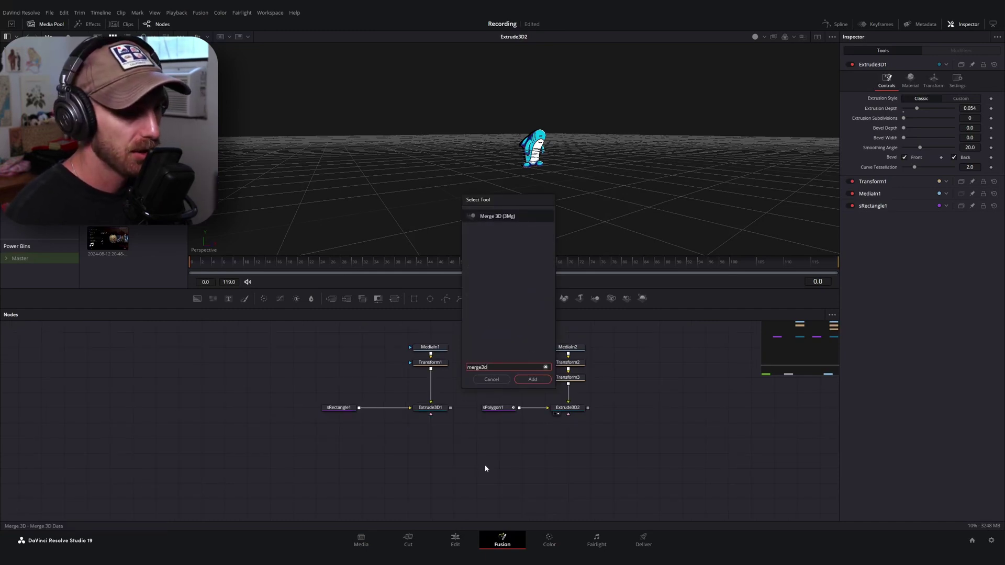
key(Return)
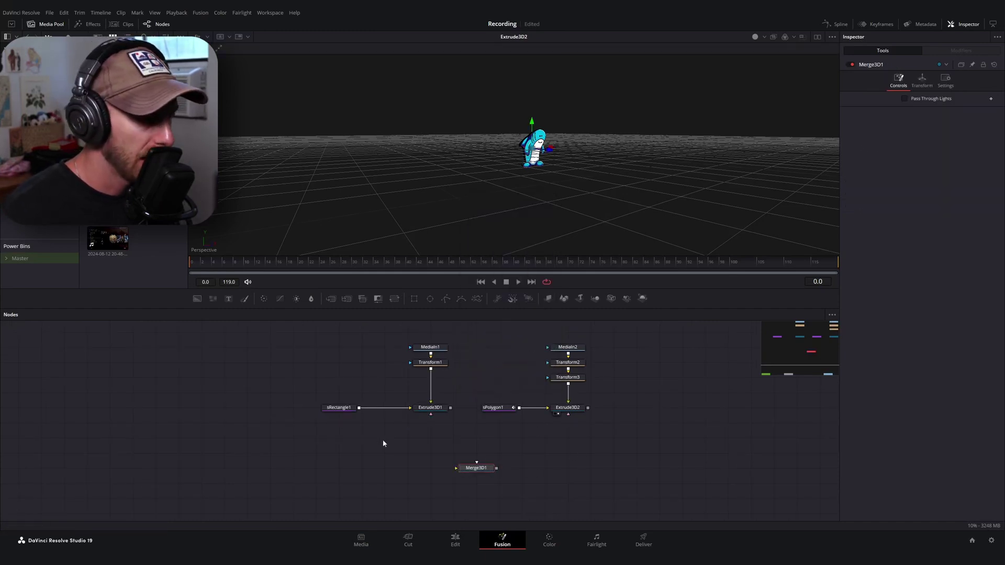
Step: Connect Extrude3D1 and Extrude3D2 to Merge3D1 and view the combined 3D scene up close
drag(450, 407, 471, 471)
drag(588, 407, 508, 471)
key(1)
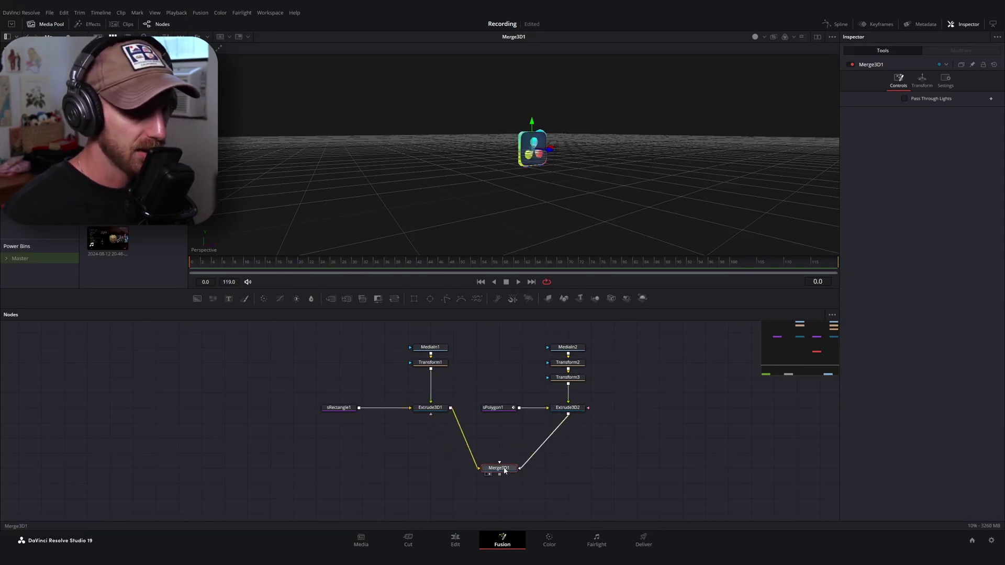
drag(502, 152, 583, 185)
scroll(585, 170, up, 3)
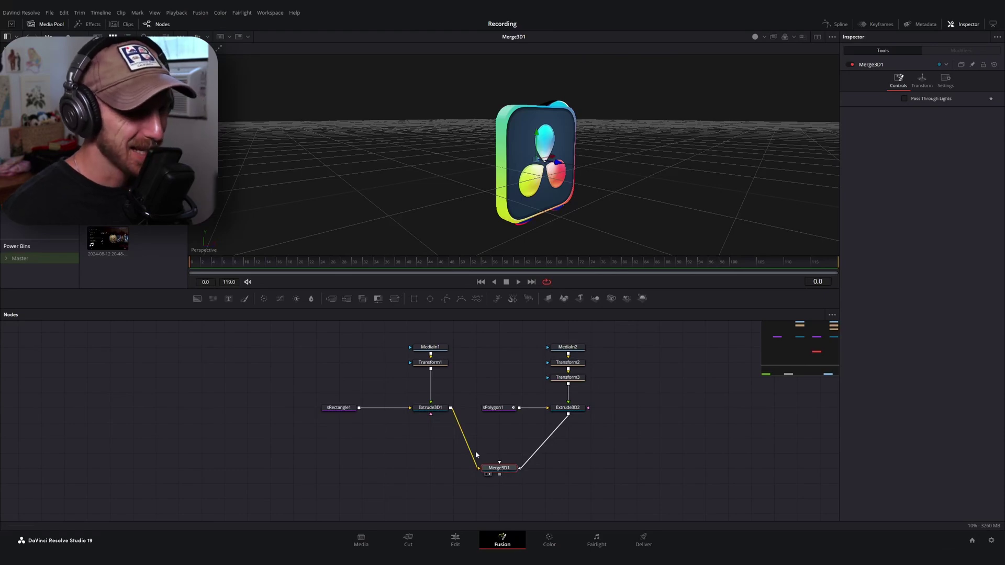
Step: Insert a Transform 3D node between Extrude3D1 and Merge3D1, placing it below Extrude3D1
click(434, 408)
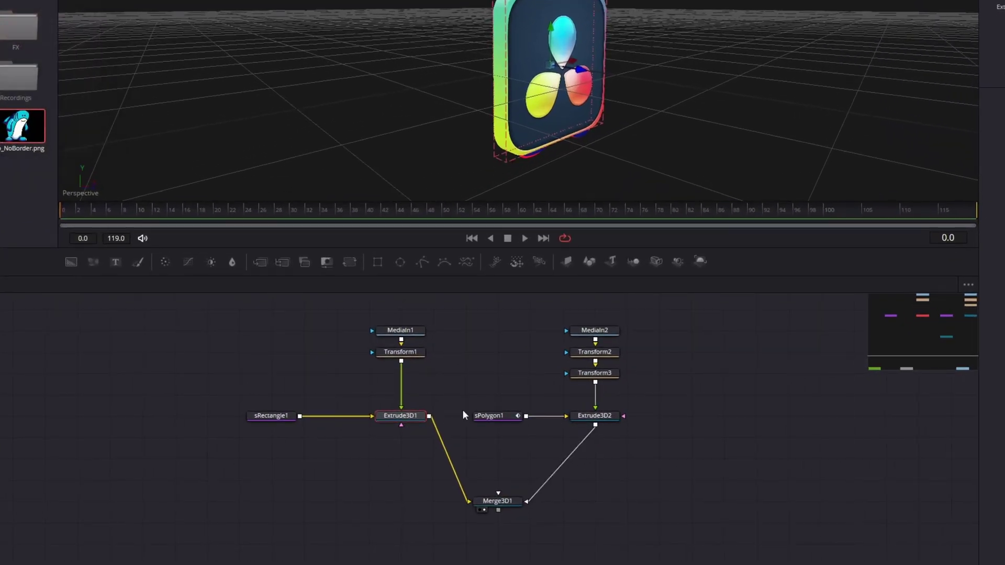
key(shift+space)
text(tra)
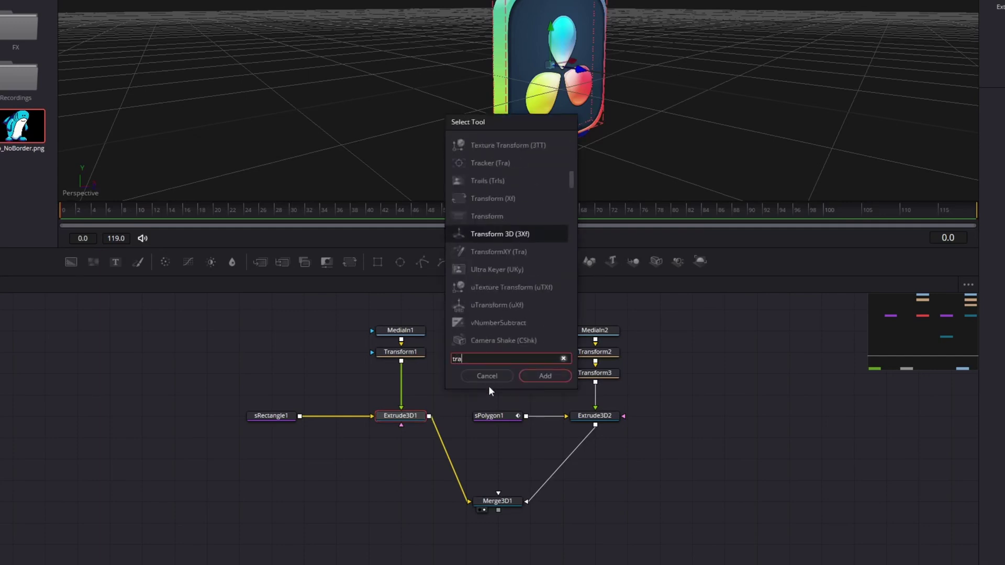
text(nsform)
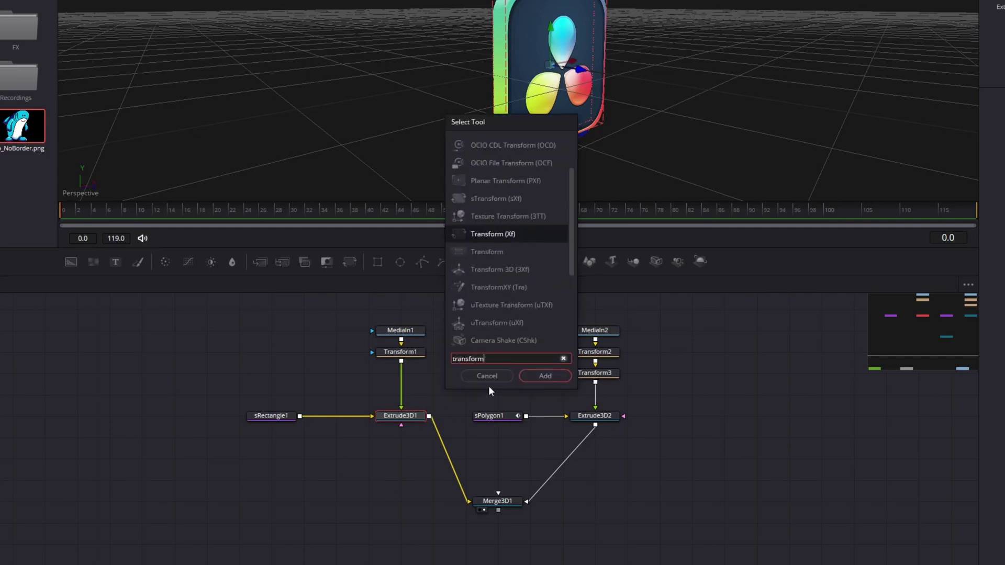
key(Down)
key(Down)
key(Up)
key(Up)
key(Down)
key(Down)
key(Return)
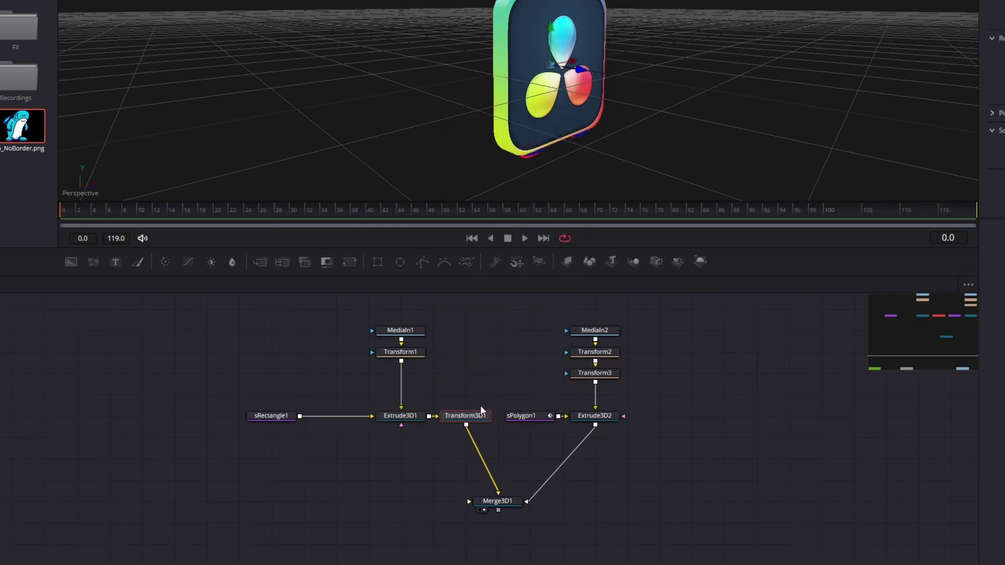
drag(489, 418, 423, 461)
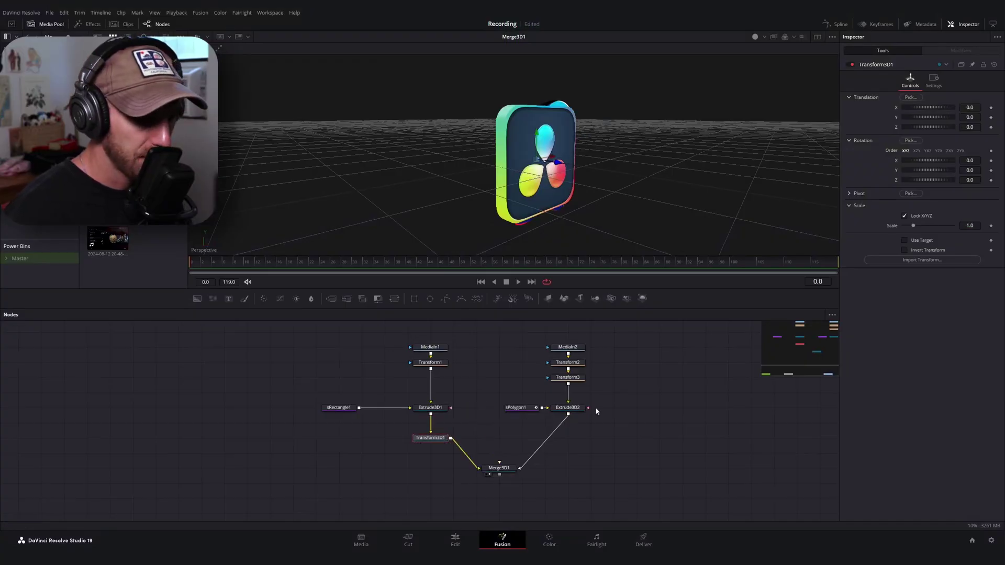
Step: Insert a copy of Transform3D1 between Extrude3D2 and Merge3D1, placing it below Extrude3D2
click(568, 408)
key(ctrl+v)
drag(523, 413, 583, 442)
drag(484, 417, 507, 417)
Step: Separate the two logos with their Transform 3D nodes, setting the Resolve logo's X translation to -0.498
click(430, 437)
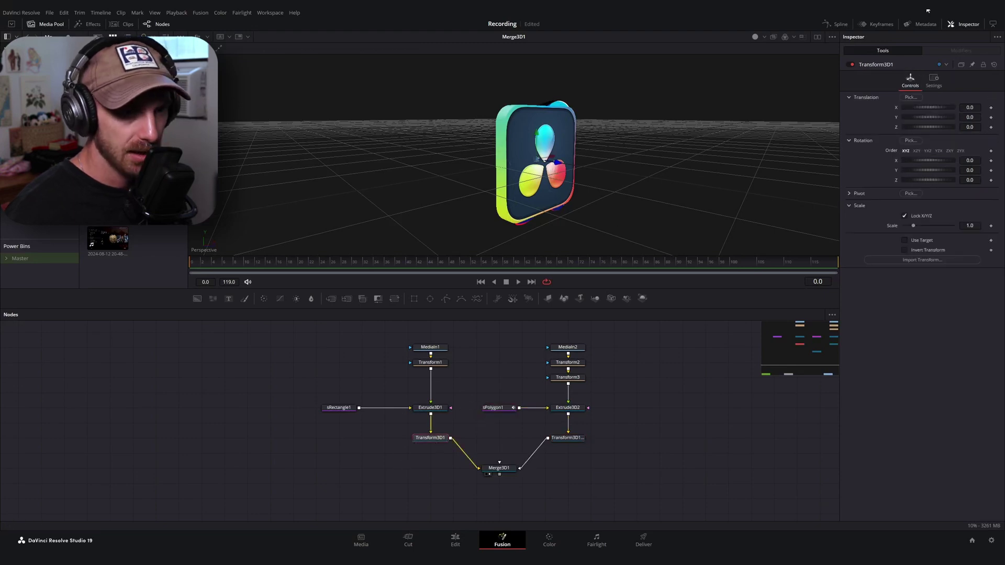
mouse_move(981, 107)
mouse_down()
mouse_move(958, 107)
mouse_move(993, 107)
mouse_up()
click(567, 435)
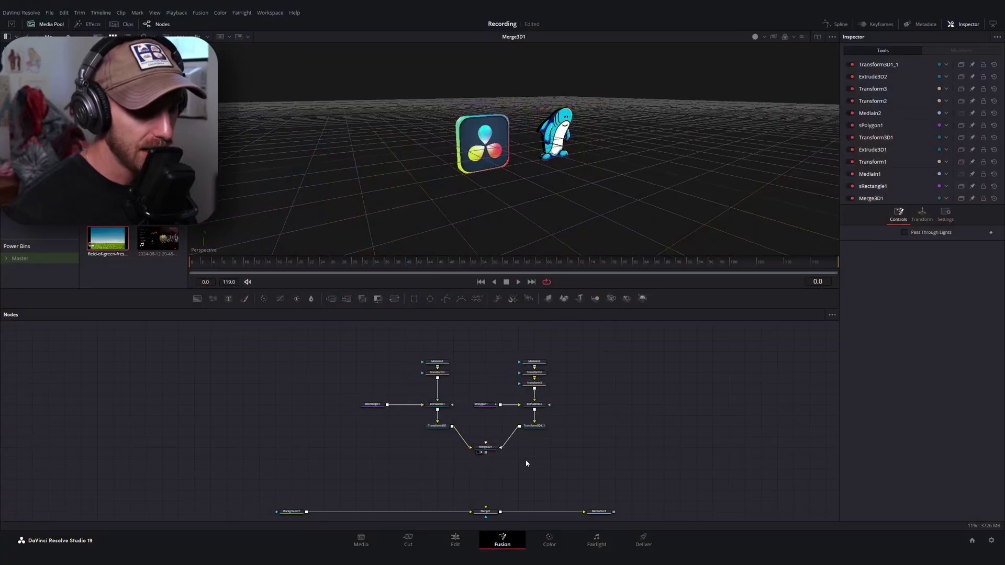
Step: Add a Renderer 3D node below Merge3D1 and connect its output to Merge1
scroll(522, 471, up, 3)
click(470, 416)
key(shift+space)
text(render)
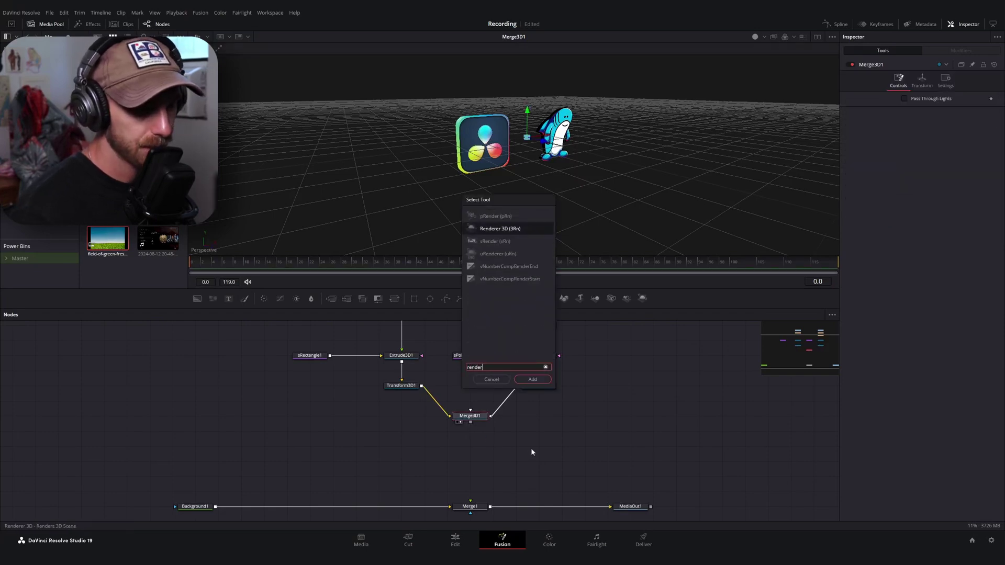
key(Return)
drag(512, 424, 471, 467)
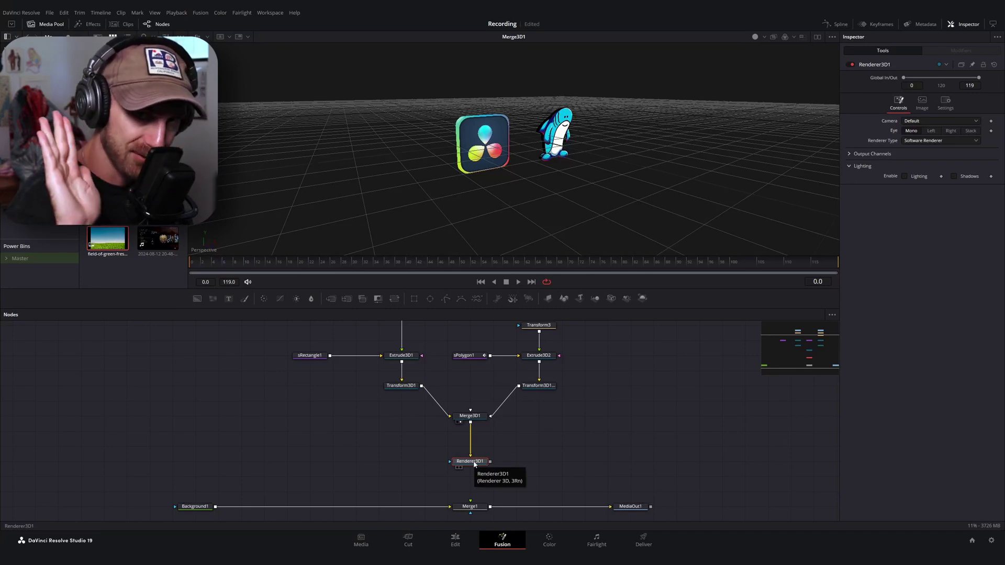
drag(490, 461, 469, 506)
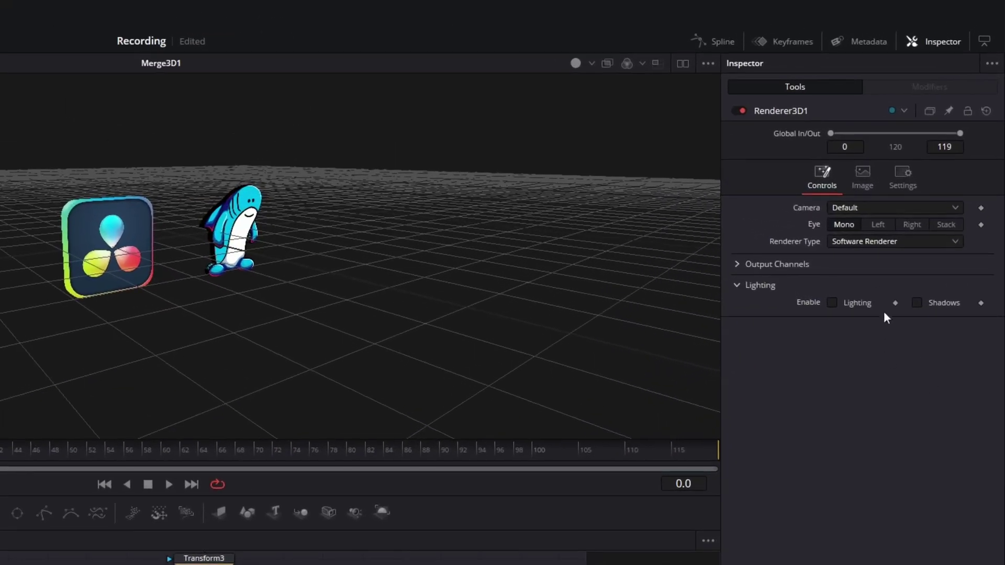
Step: Set Renderer3D1's renderer type to Hardware Renderer and show MediaOut1 in the viewer
click(885, 242)
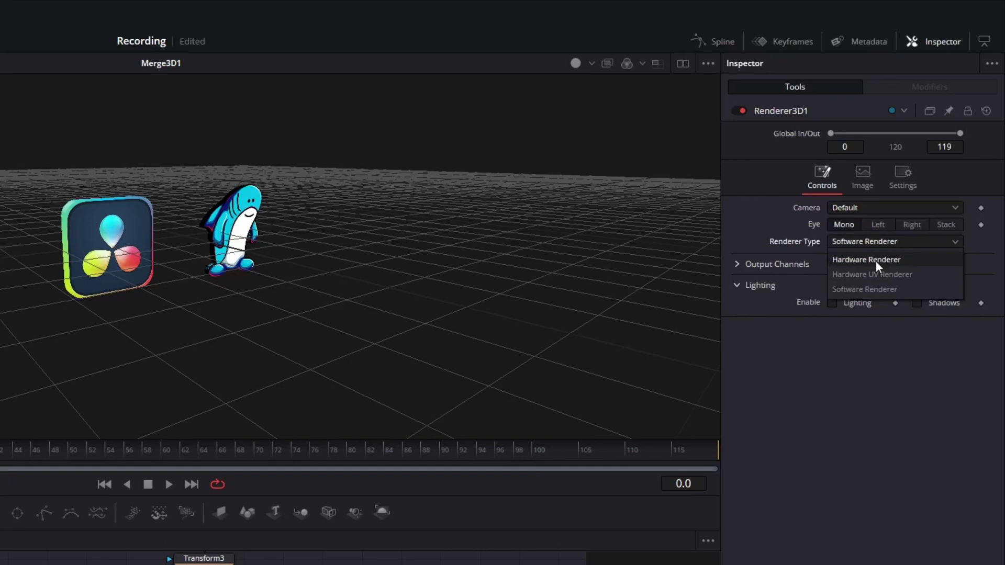
click(874, 260)
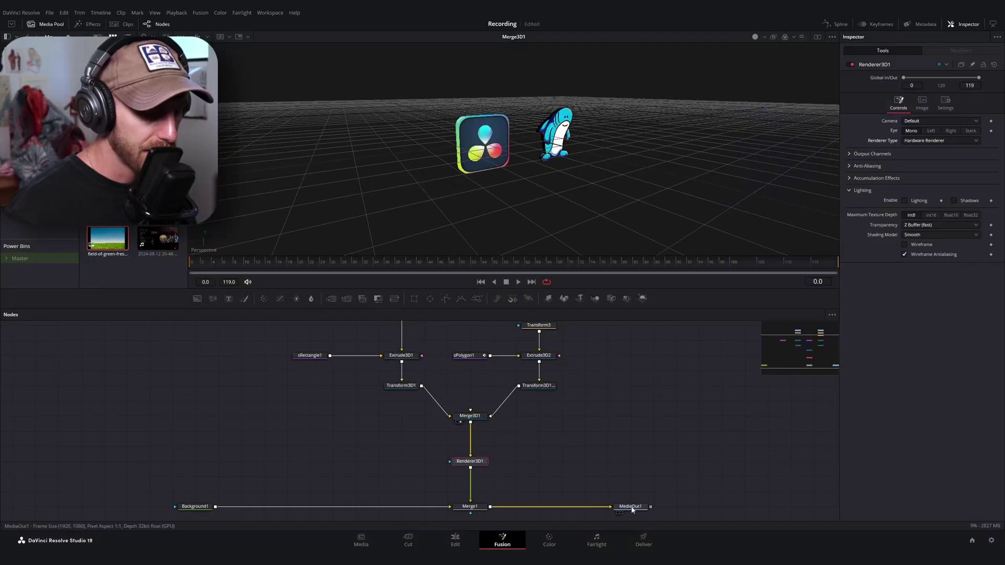
click(631, 504)
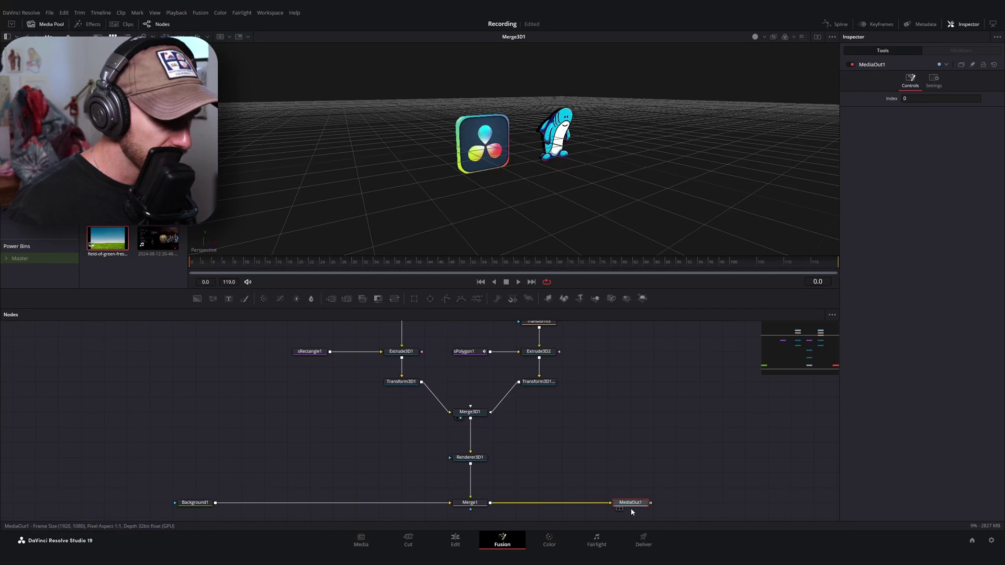
key(2)
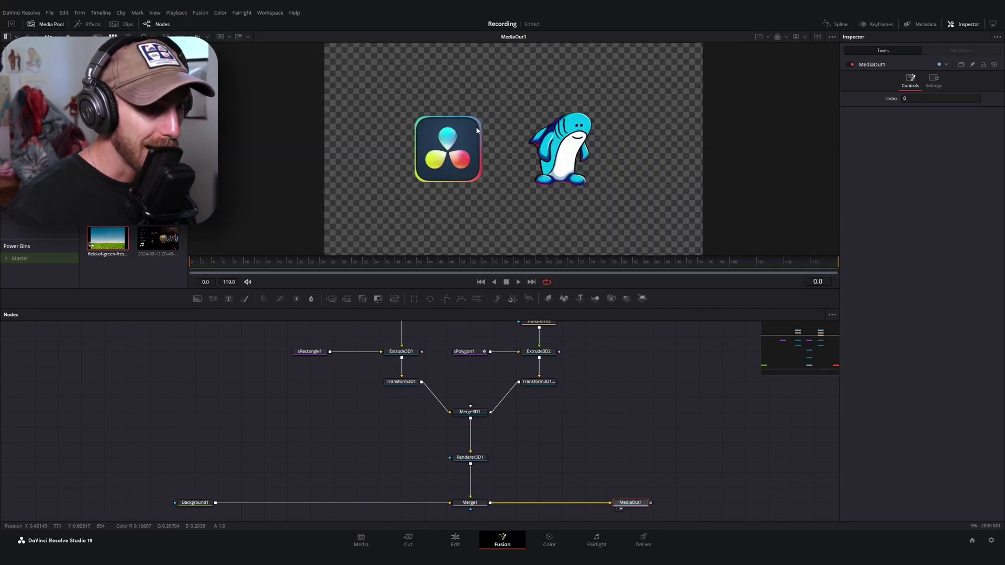
Step: Try moving and rotating the Resolve logo with Transform3D1, and undo the changes
click(400, 381)
mouse_move(970, 107)
mouse_down()
mouse_move(997, 108)
mouse_move(969, 107)
mouse_up()
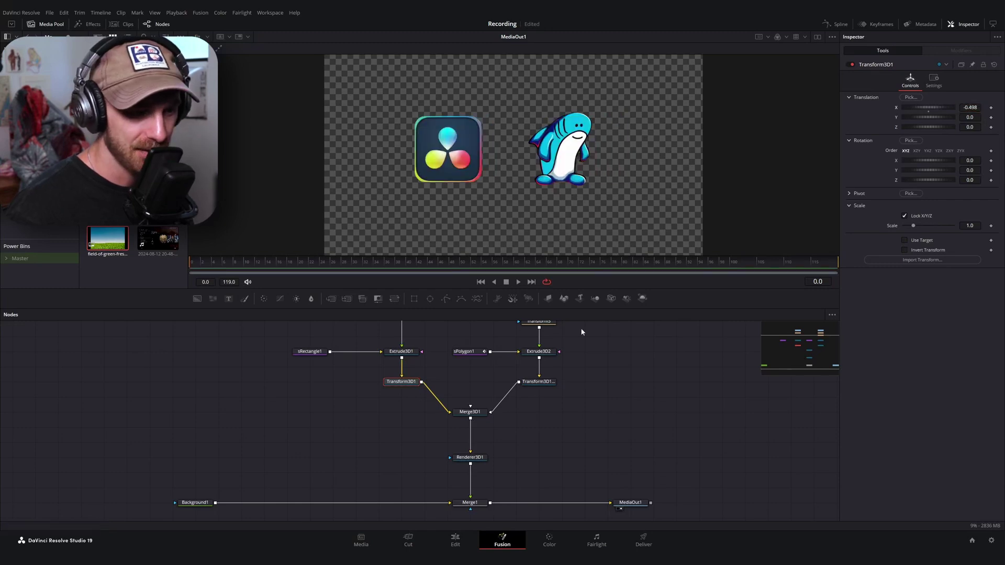
mouse_move(969, 180)
mouse_down()
mouse_move(991, 180)
mouse_move(972, 170)
mouse_up()
key(ctrl+z)
key(ctrl+z)
Step: Add a Camera 3D node connected to Merge3D1, placing it to the right of the merge, and select Merge3D1
click(475, 410)
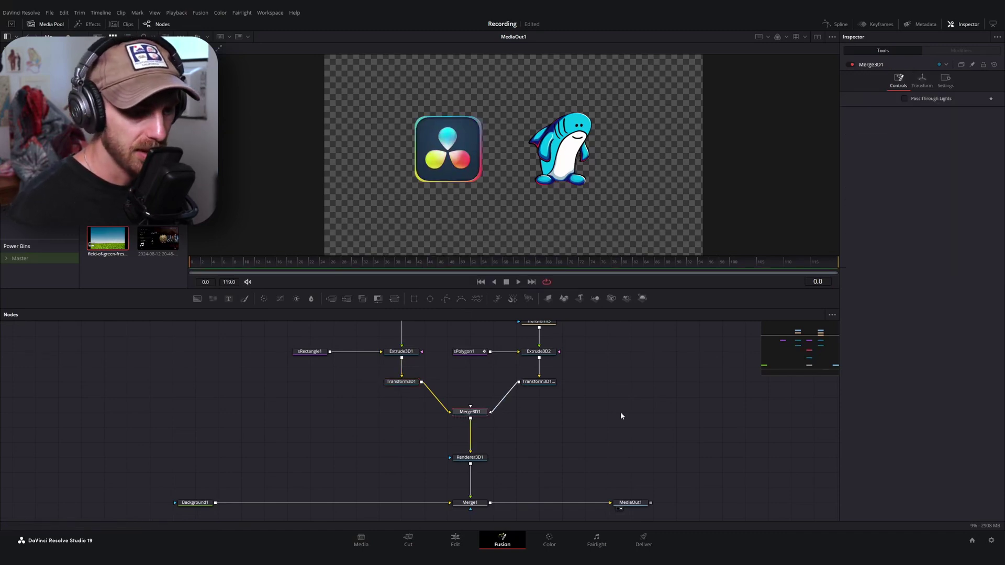
key(shift+space)
text(camera)
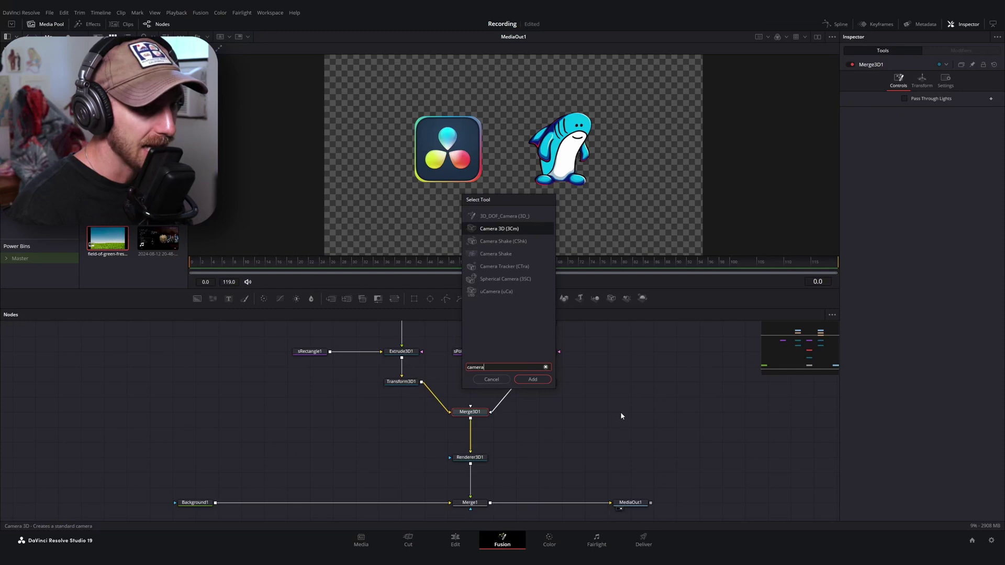
key(Return)
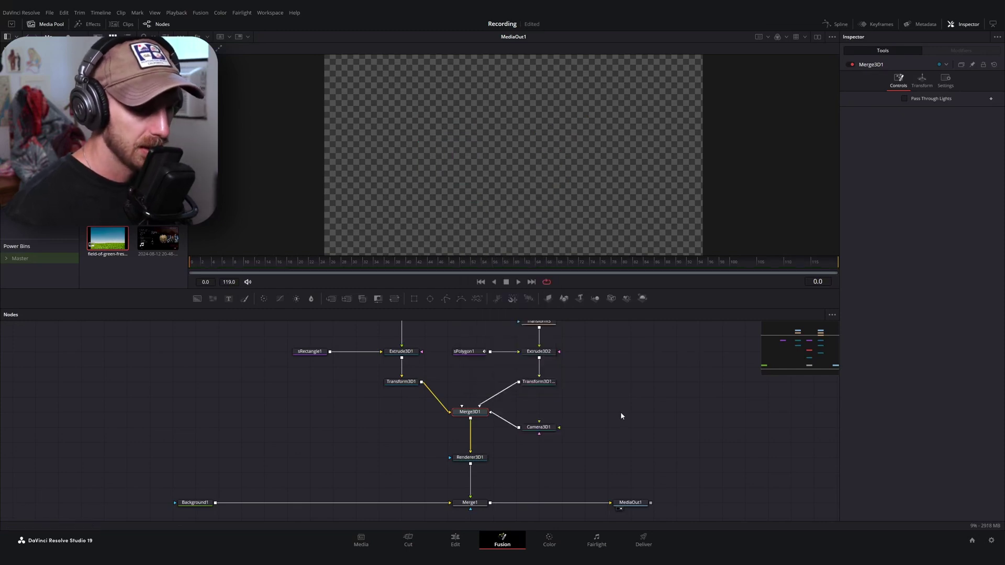
drag(554, 427, 578, 426)
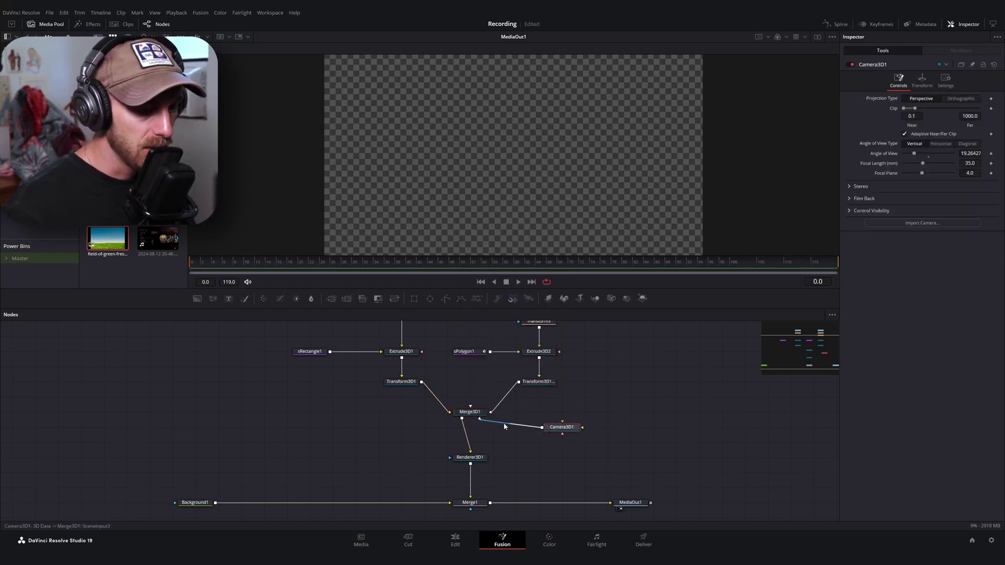
click(475, 417)
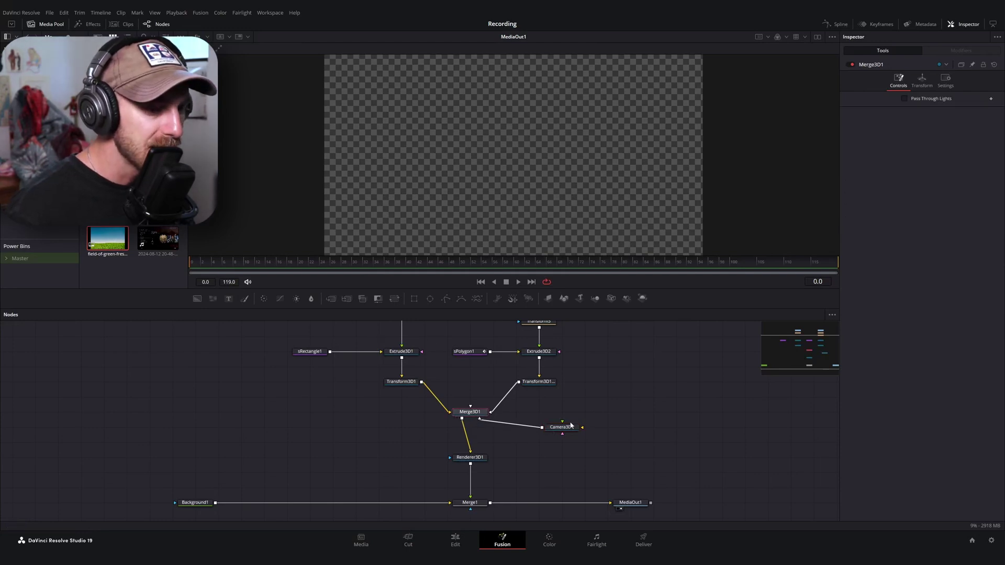
Step: Line Camera3D1 up beside Merge3D1 and show Merge3D1 in the viewer to inspect the two logos and the camera
drag(568, 428, 569, 413)
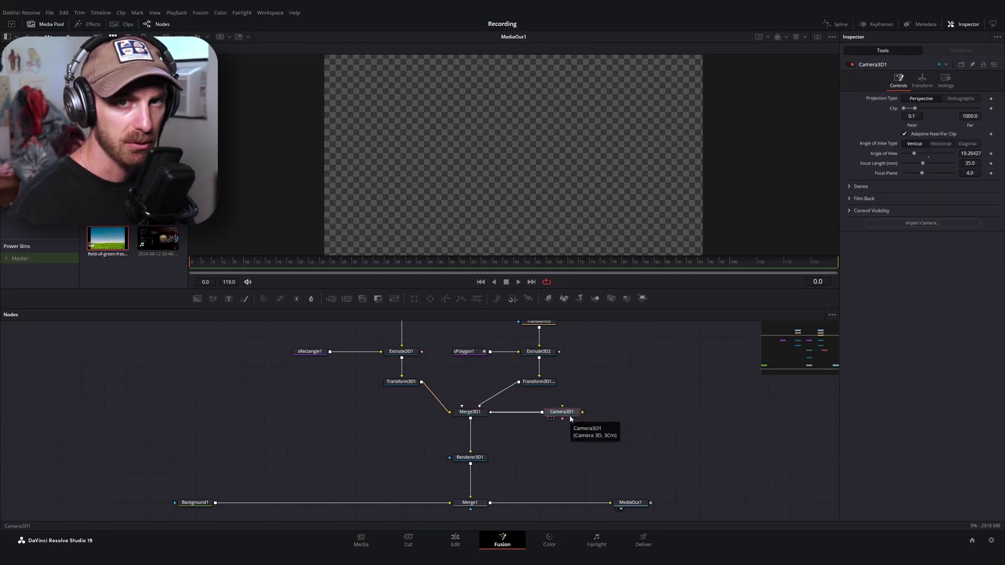
click(473, 415)
key(2)
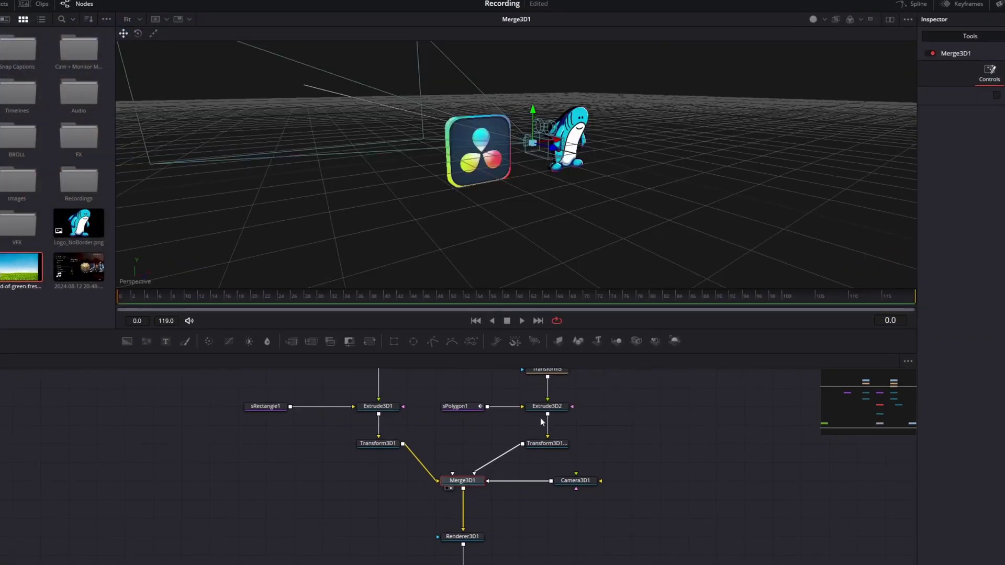
drag(591, 159, 685, 193)
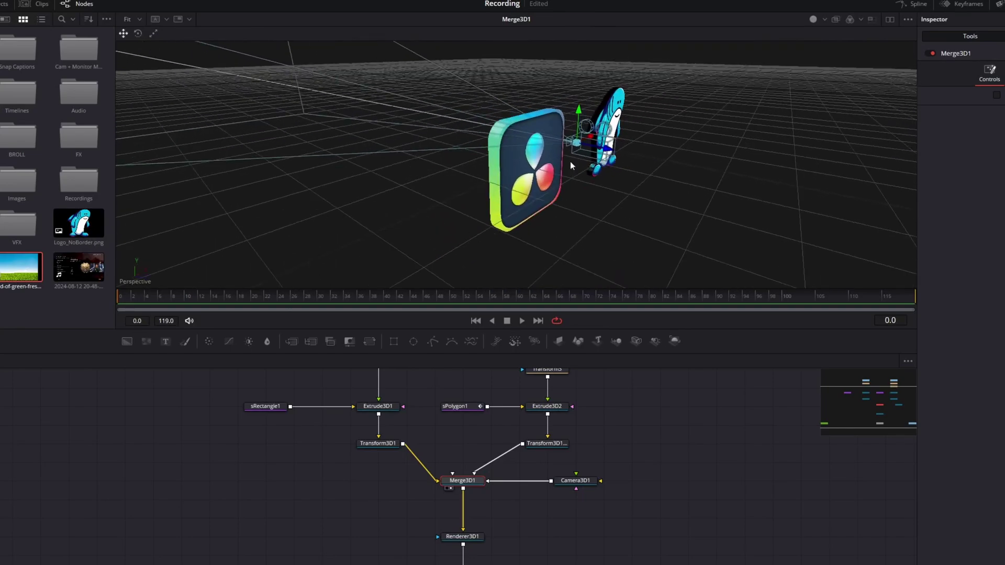
drag(543, 141, 479, 167)
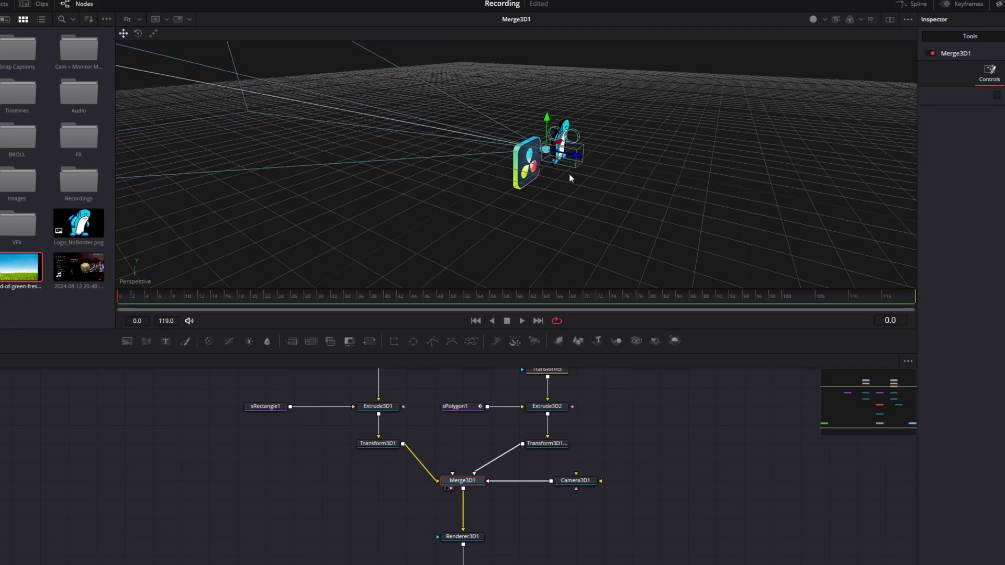
drag(574, 182, 613, 170)
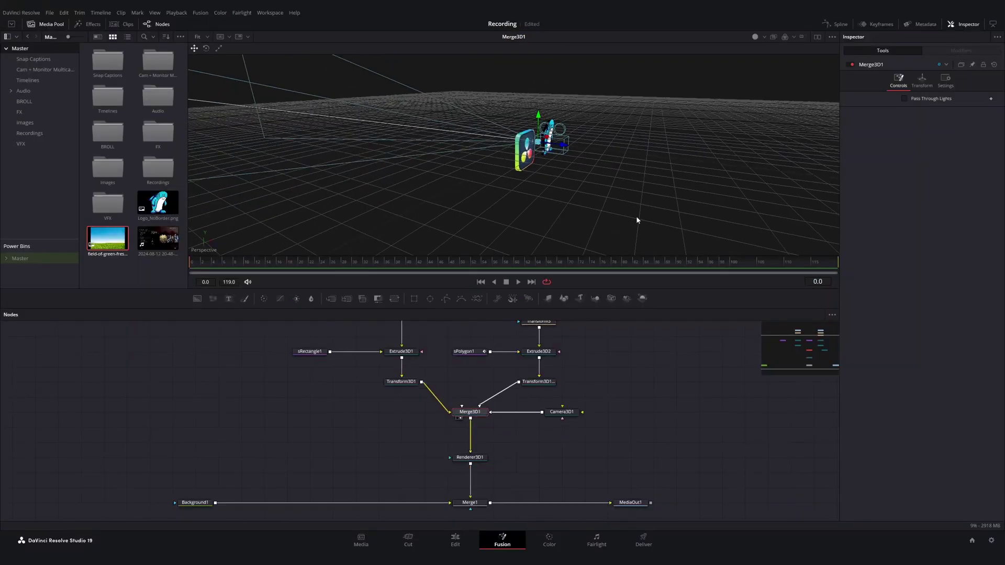
Step: Hide the media pool, switch to dual viewers with more height, and show MediaOut1 in the left viewer beside Merge3D1
click(52, 25)
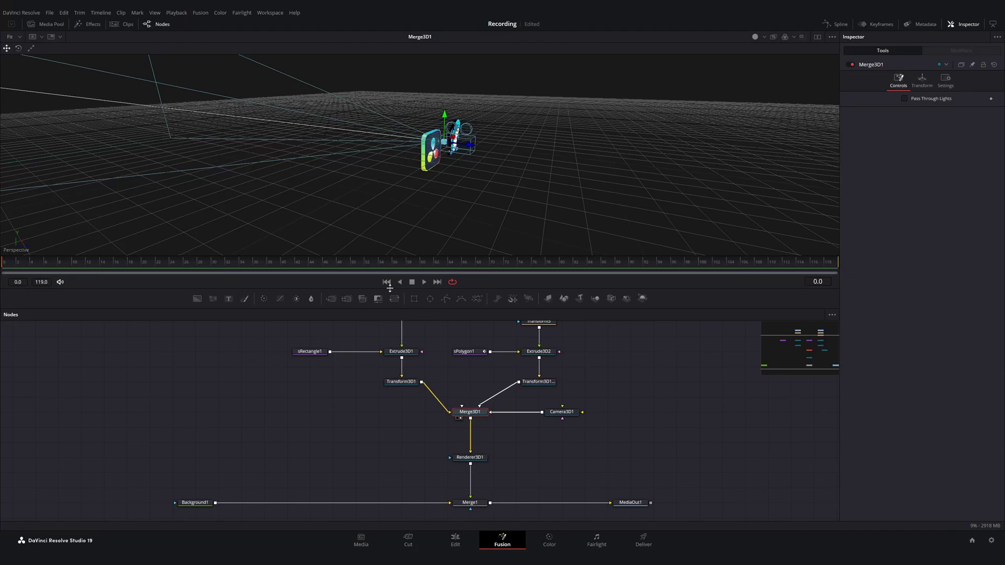
drag(389, 288, 390, 312)
click(816, 38)
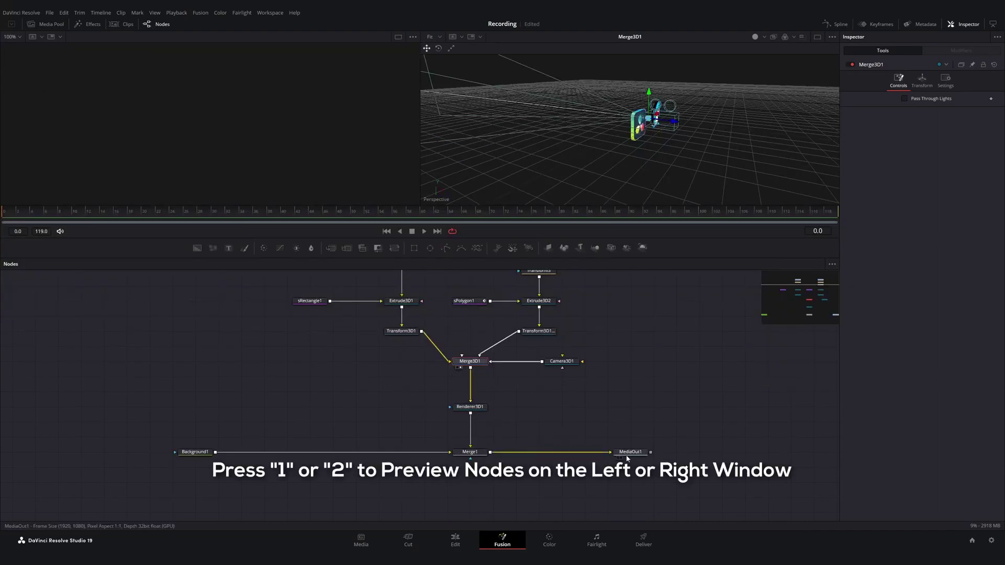
click(634, 451)
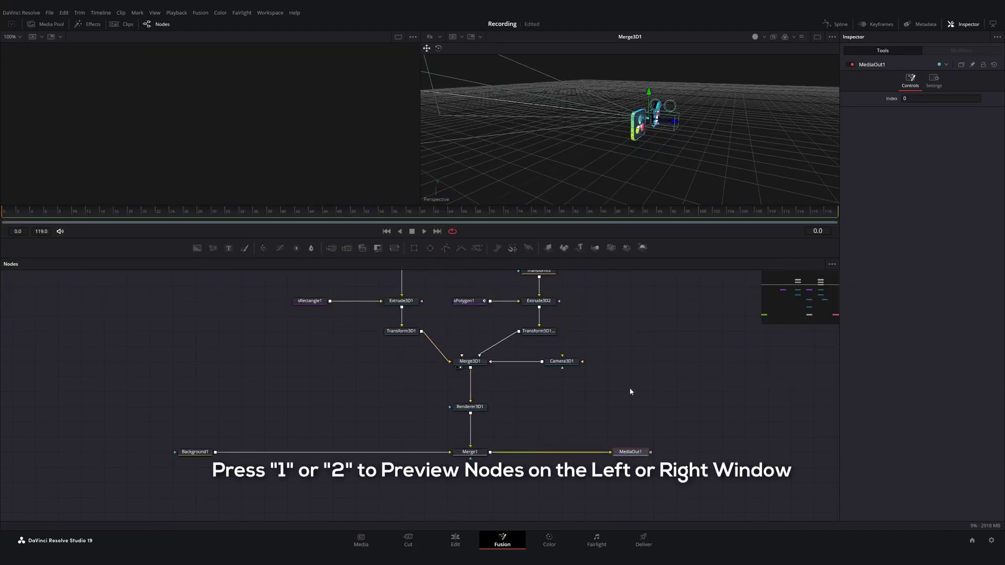
key(1)
drag(352, 239, 352, 282)
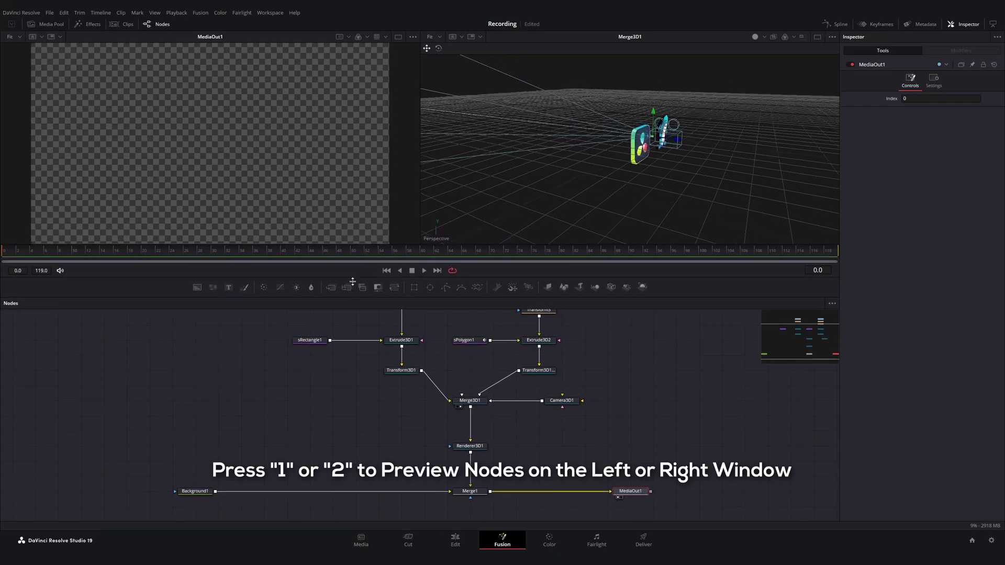
Step: Set Camera3D1's Z translation to 3.72 and enable Use Target for the camera
click(557, 409)
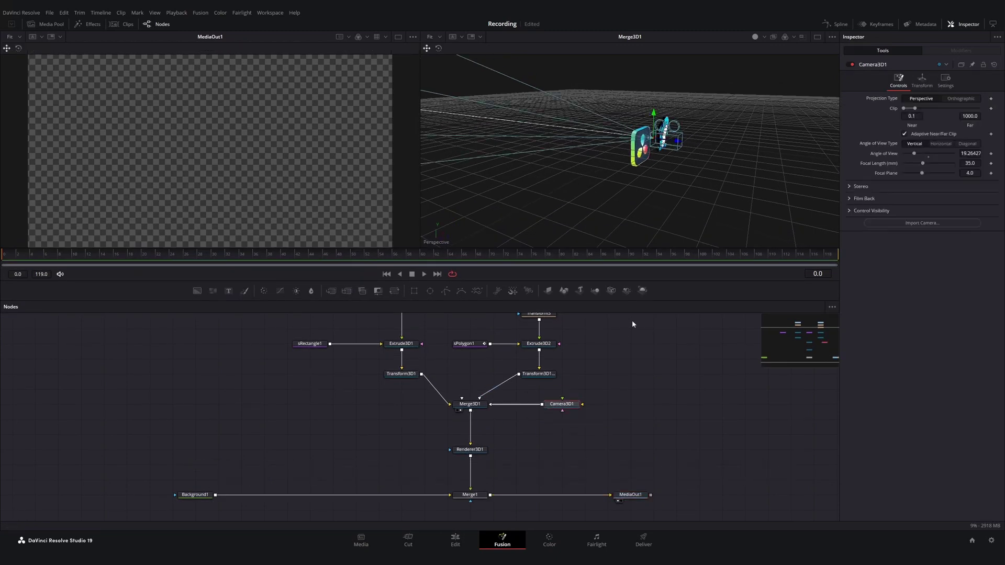
click(921, 83)
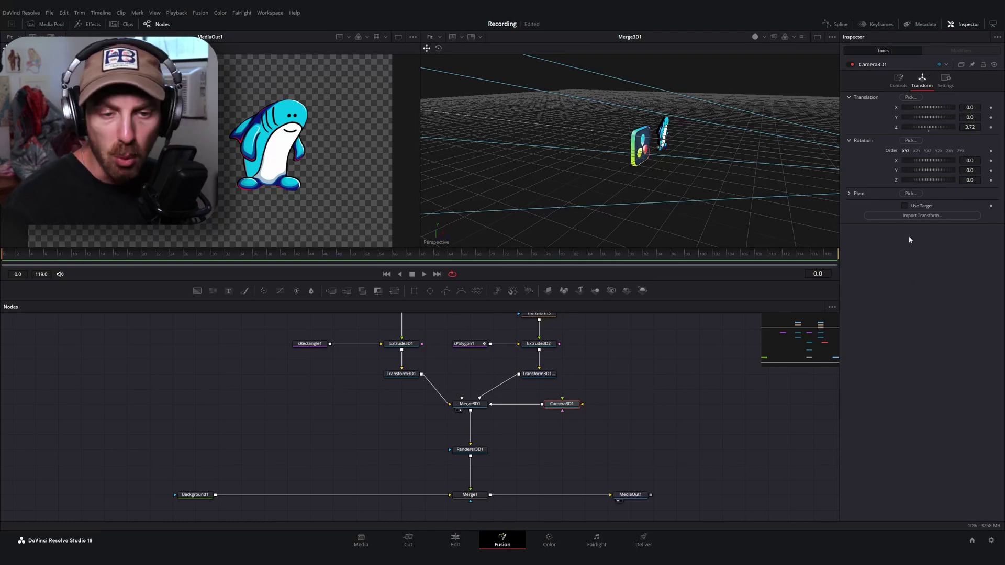
click(904, 206)
drag(663, 152, 702, 204)
drag(769, 195, 702, 155)
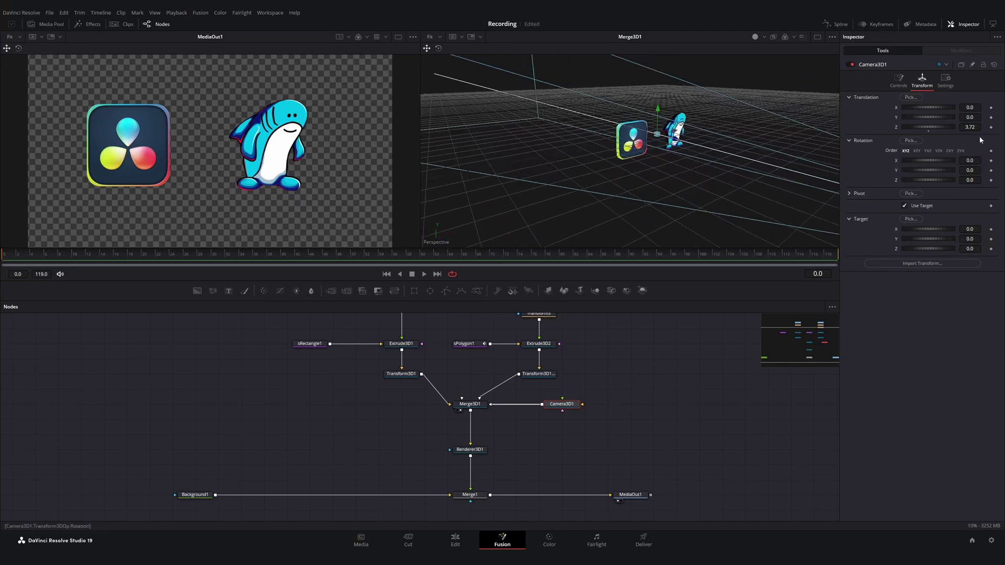
Step: Try shifting Camera3D1 along the X axis and reset its X translation to 0
mouse_move(977, 112)
mouse_down()
mouse_move(940, 112)
mouse_move(1004, 111)
mouse_move(920, 112)
mouse_move(969, 112)
mouse_up()
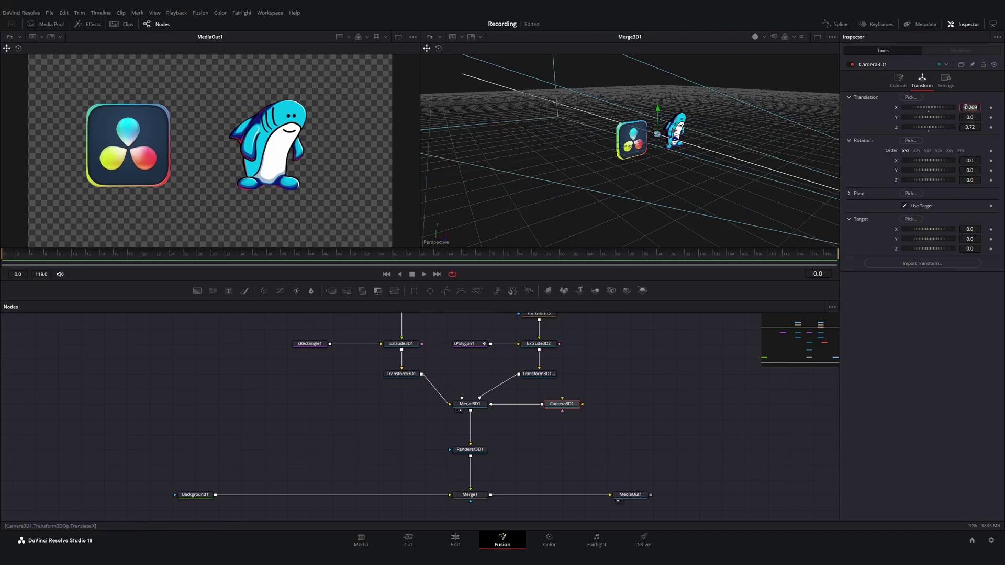
text(0)
key(Tab)
Step: Keyframe Camera3D1's X translation at frames 0 and 60, and set the value at frame 0 to -3.423
click(45, 255)
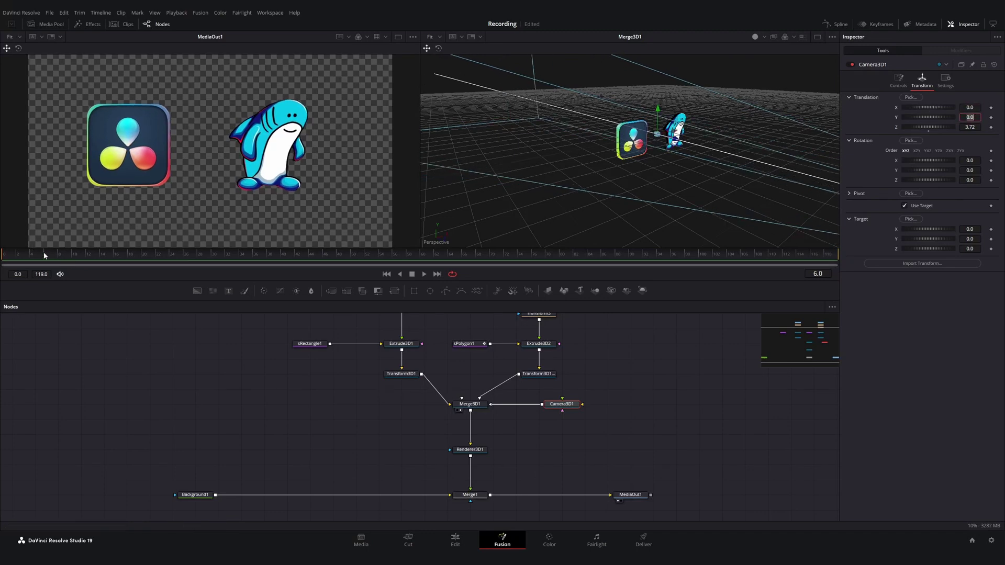
click(991, 108)
click(393, 257)
click(990, 107)
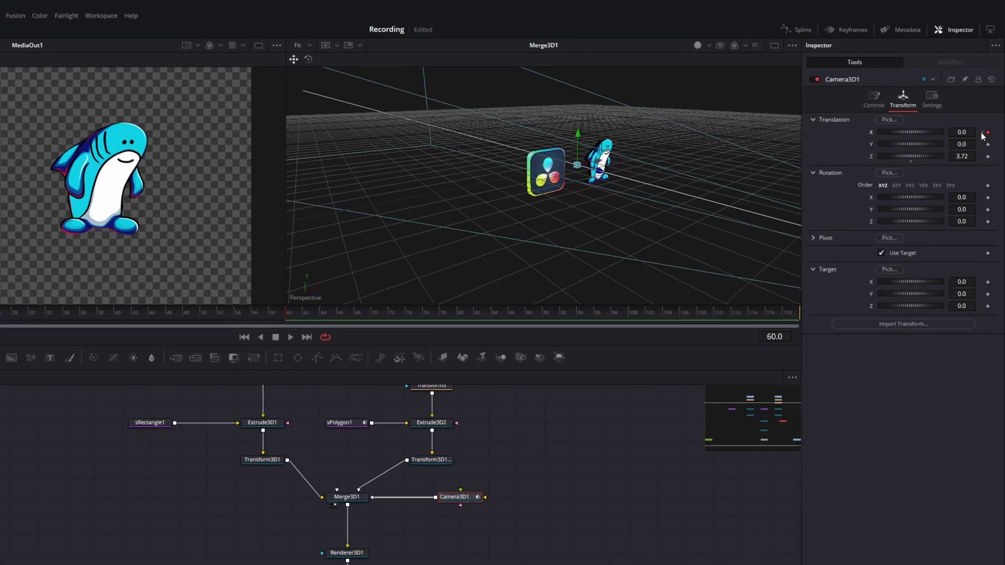
click(982, 133)
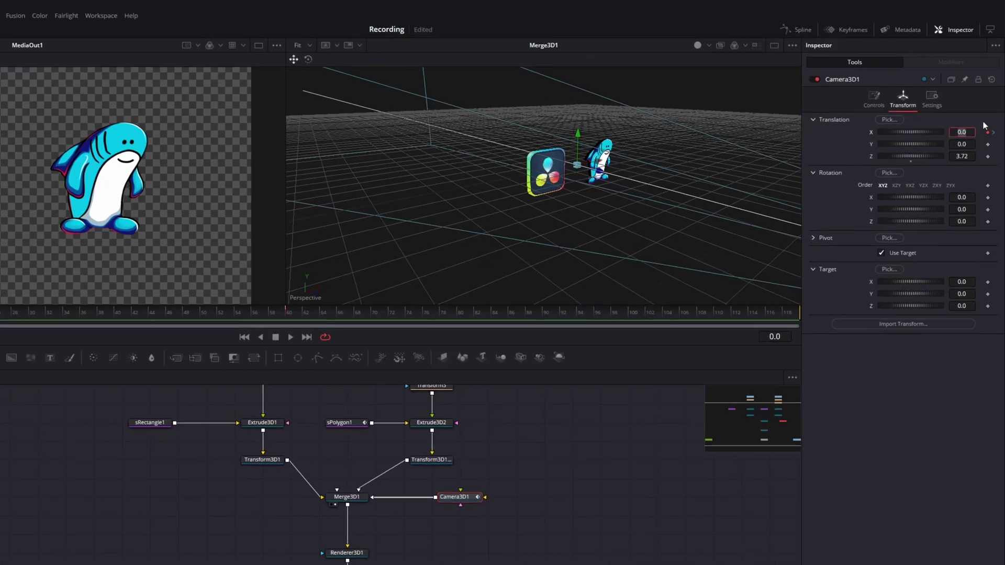
drag(964, 132, 929, 132)
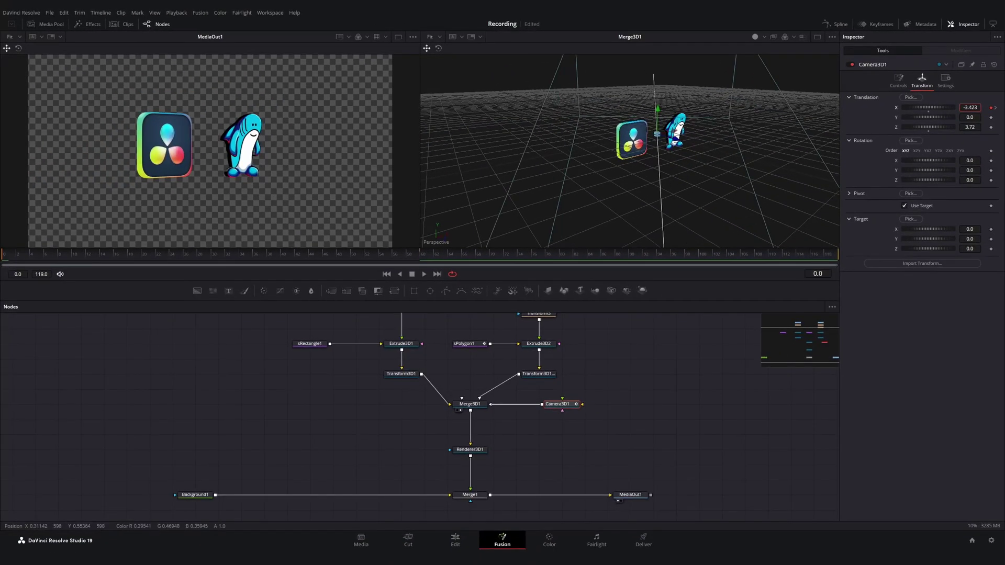
Step: Set Camera3D1's X translation to 2.935 at frame 60 and 3.733 at frame 119, and save the project
click(285, 318)
drag(419, 260, 425, 260)
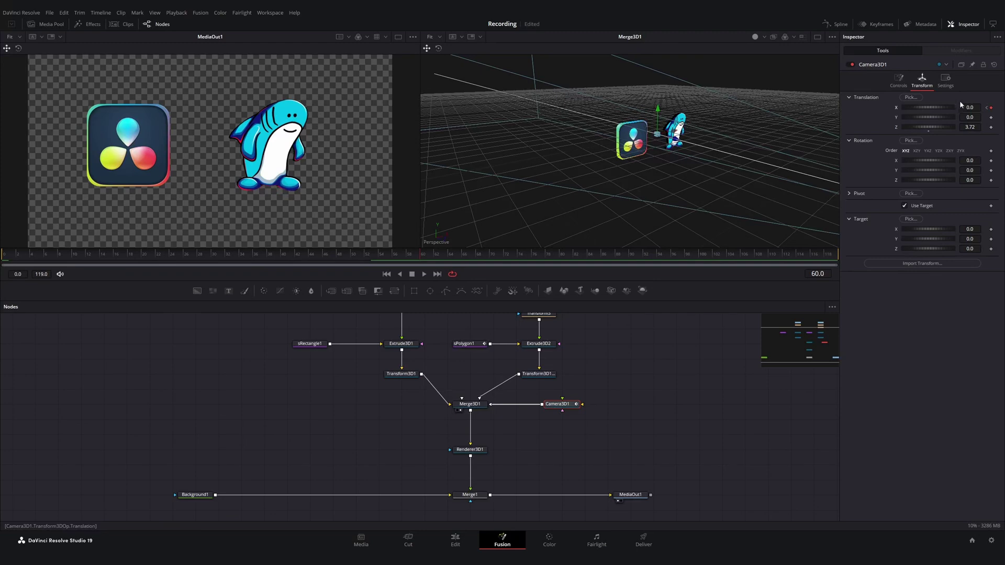
drag(961, 107, 1002, 107)
drag(193, 257, 64, 260)
key(space)
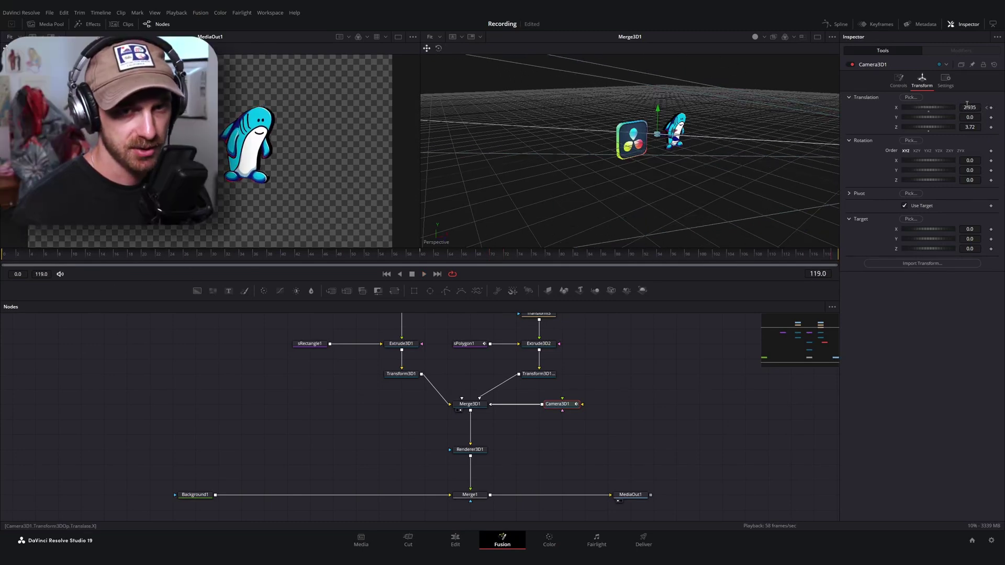
drag(968, 106, 999, 107)
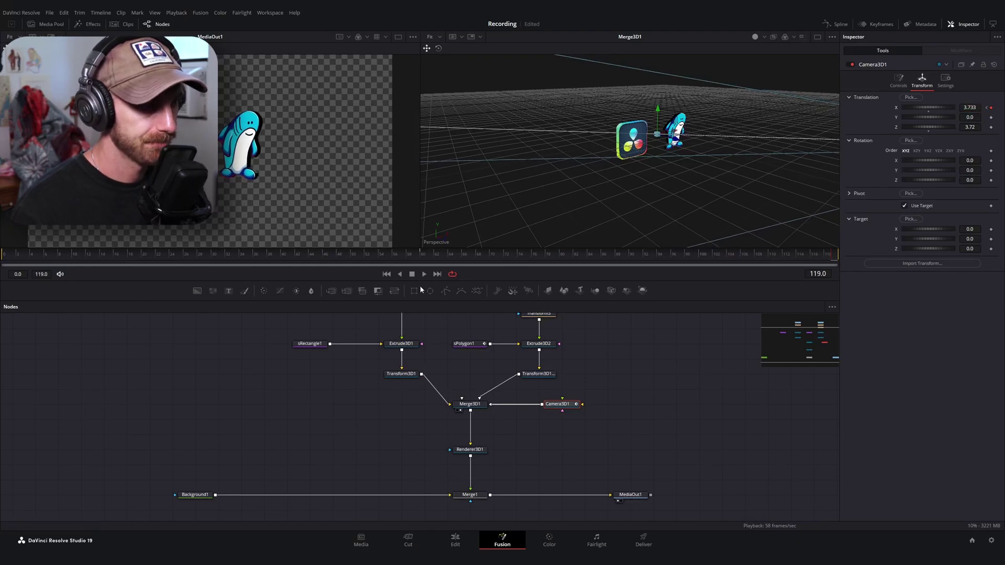
key(ctrl+s)
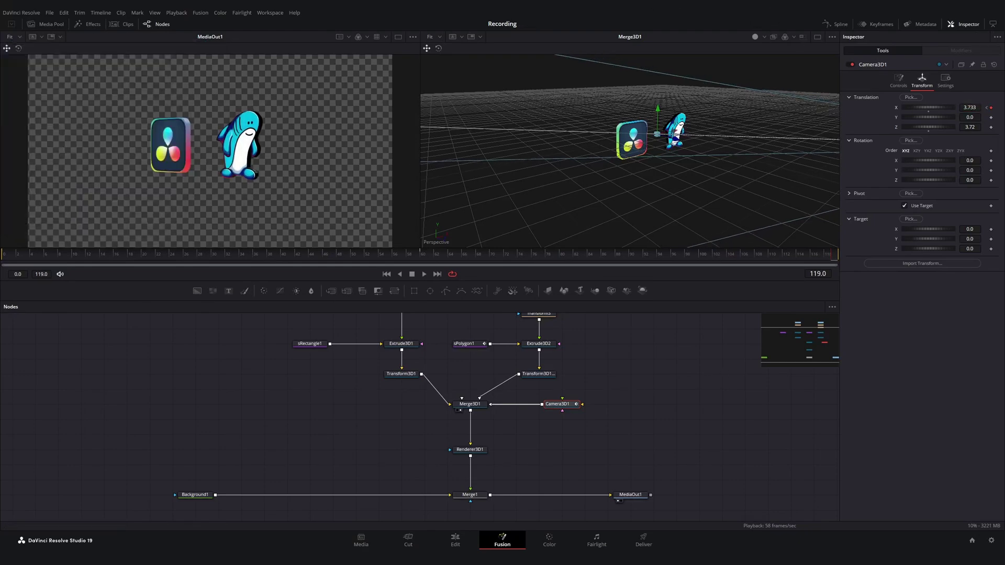
Step: Open the Spline editor for the selected camera only, and display Camera3D1's X Offset curve fitted to the graph
click(990, 31)
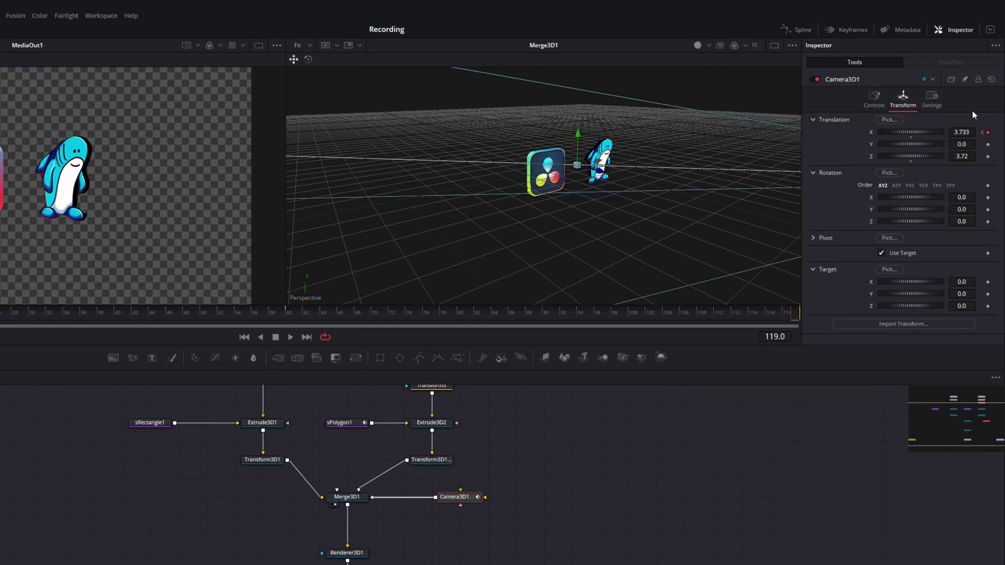
click(801, 29)
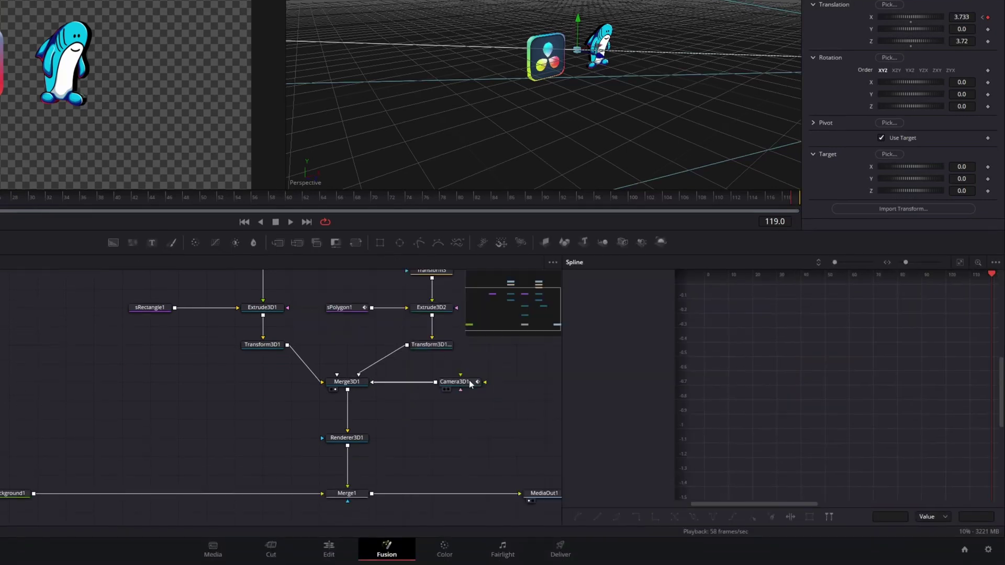
click(469, 383)
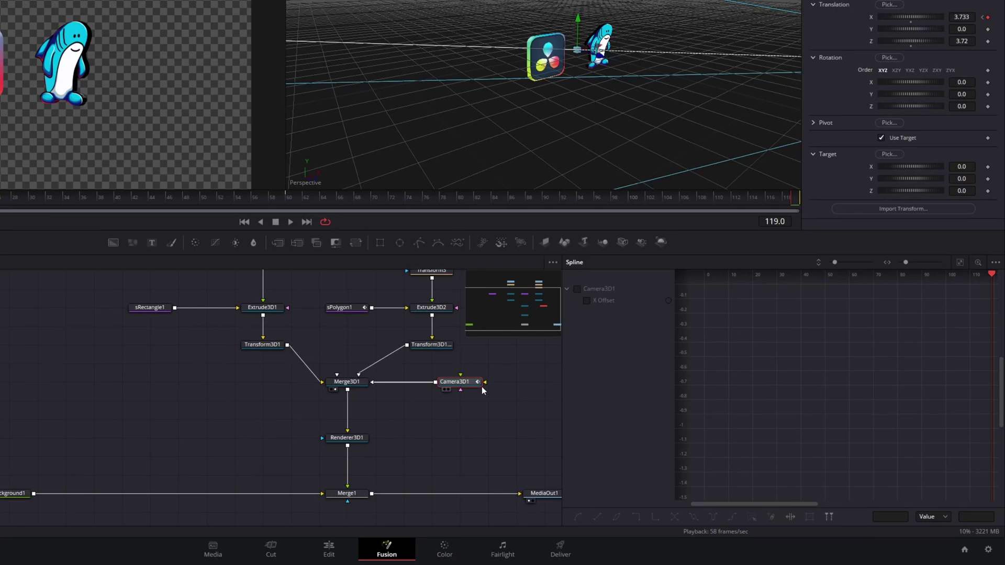
click(996, 263)
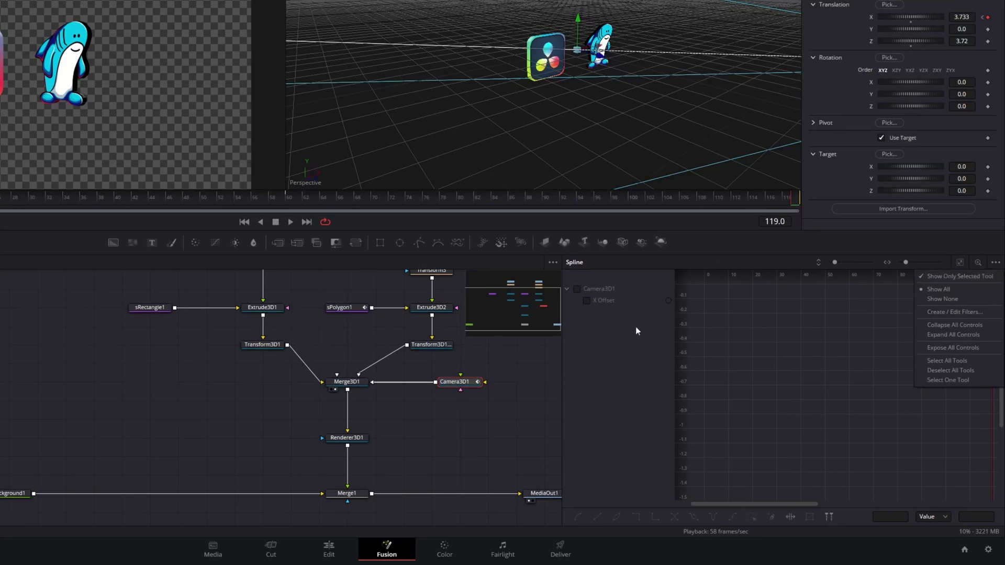
click(598, 325)
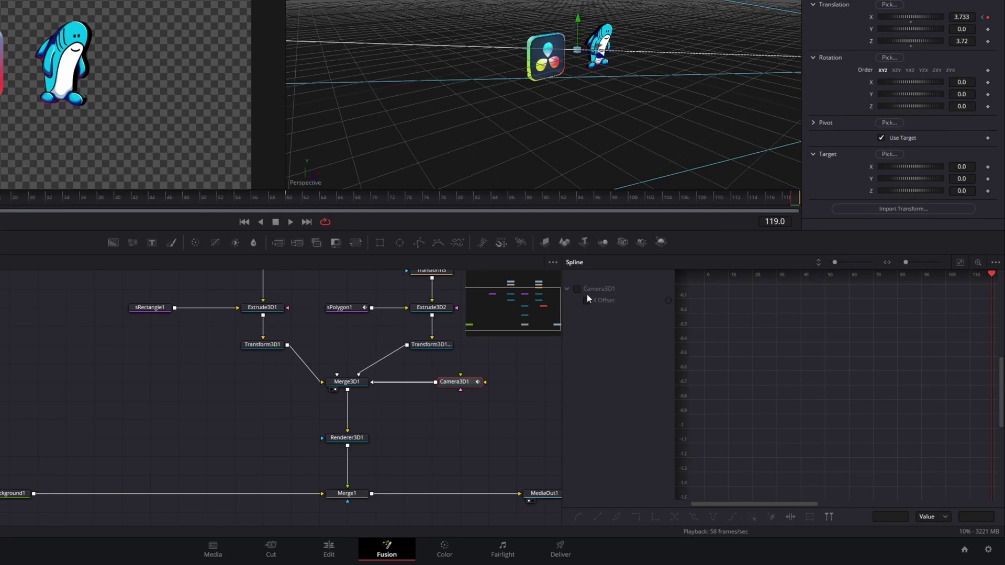
click(587, 301)
drag(563, 331, 491, 331)
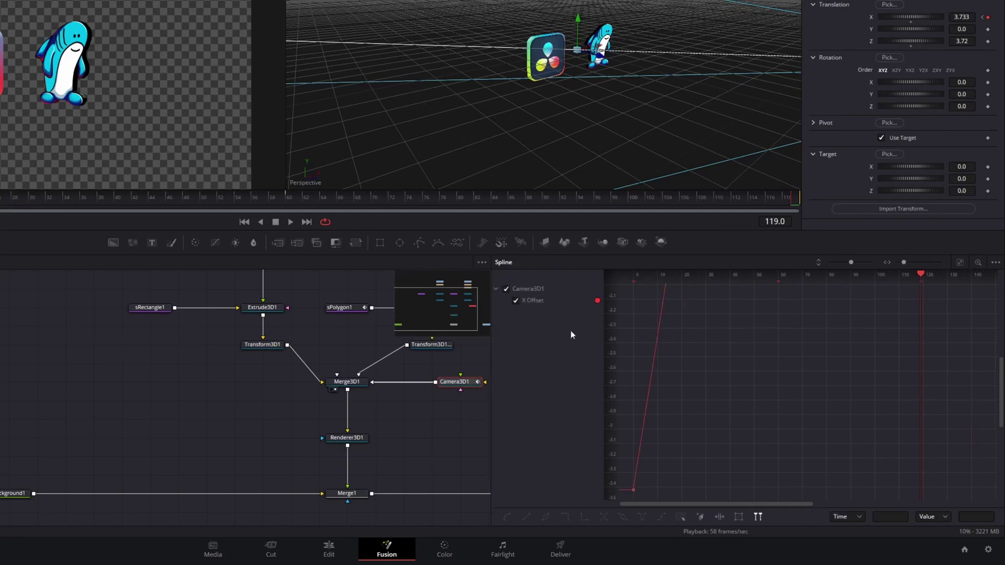
click(960, 263)
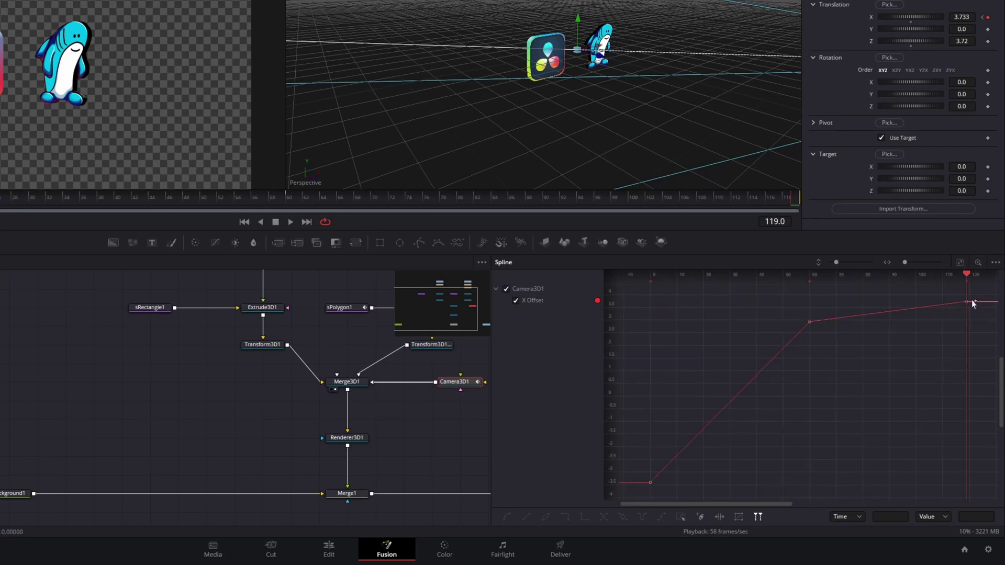
Step: Flatten all keyframes of the X Offset curve, steepen the curve at the first keyframe for a fast start, and preview the animation
key(ctrl+a)
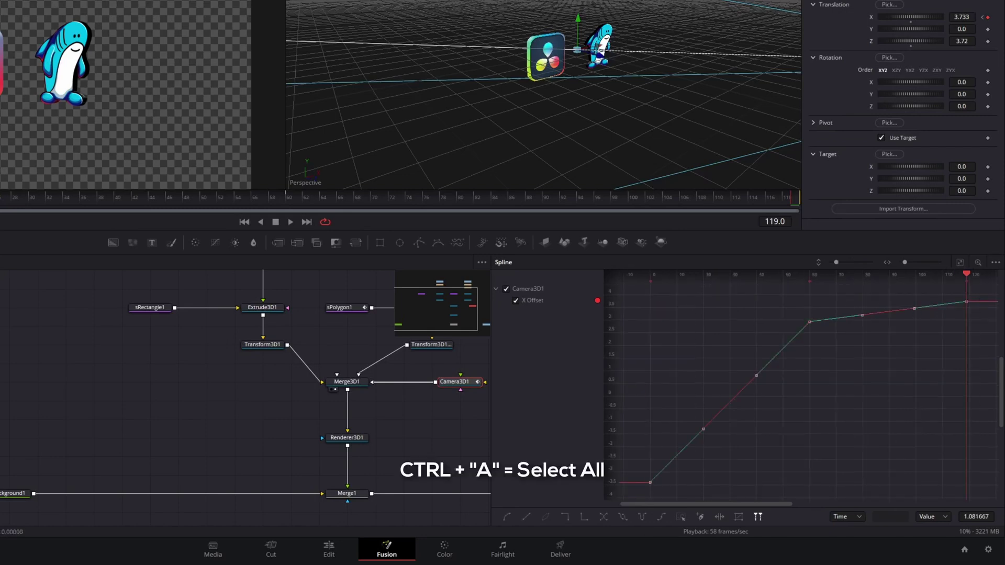
key(f)
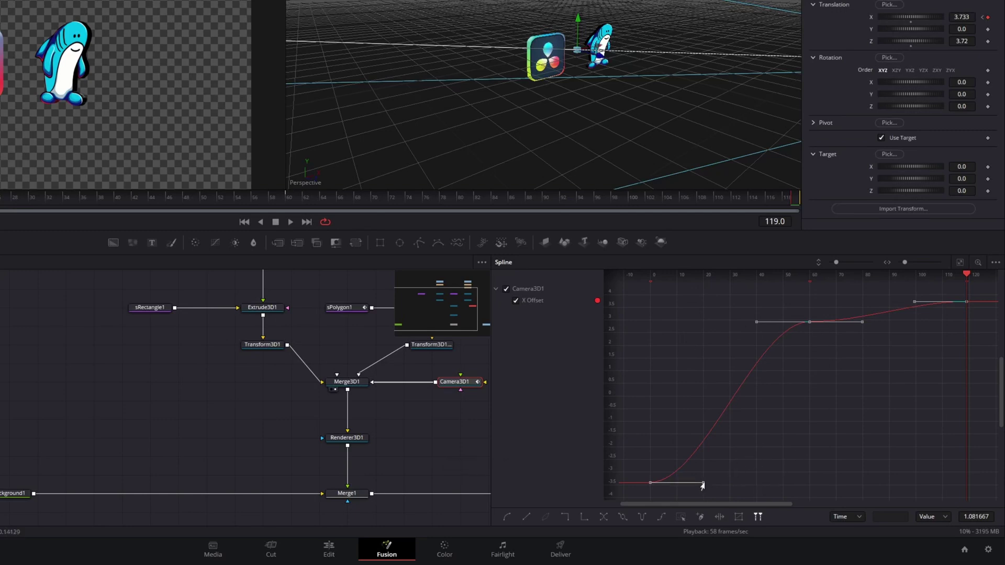
drag(703, 482, 640, 360)
click(2, 255)
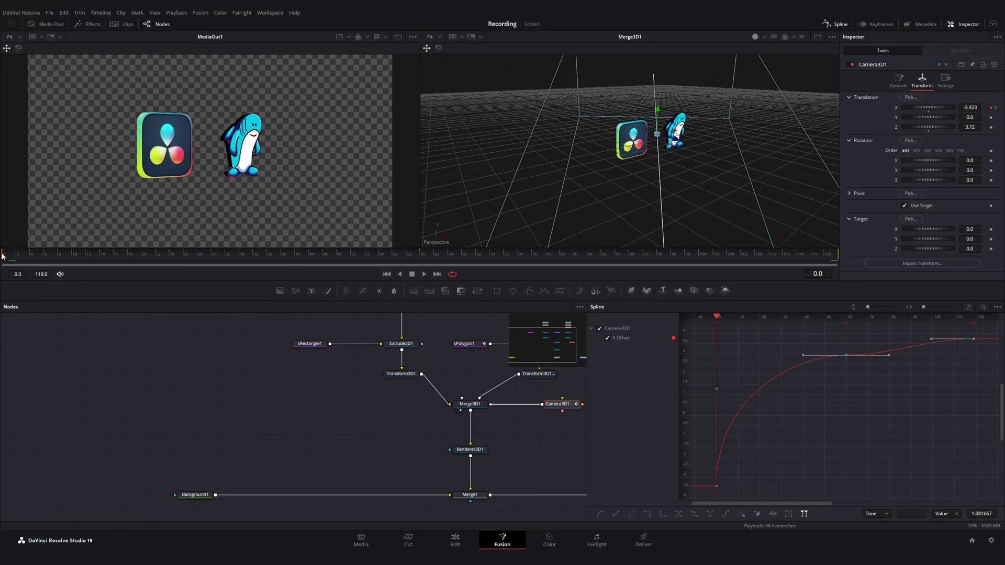
drag(2, 255, 645, 253)
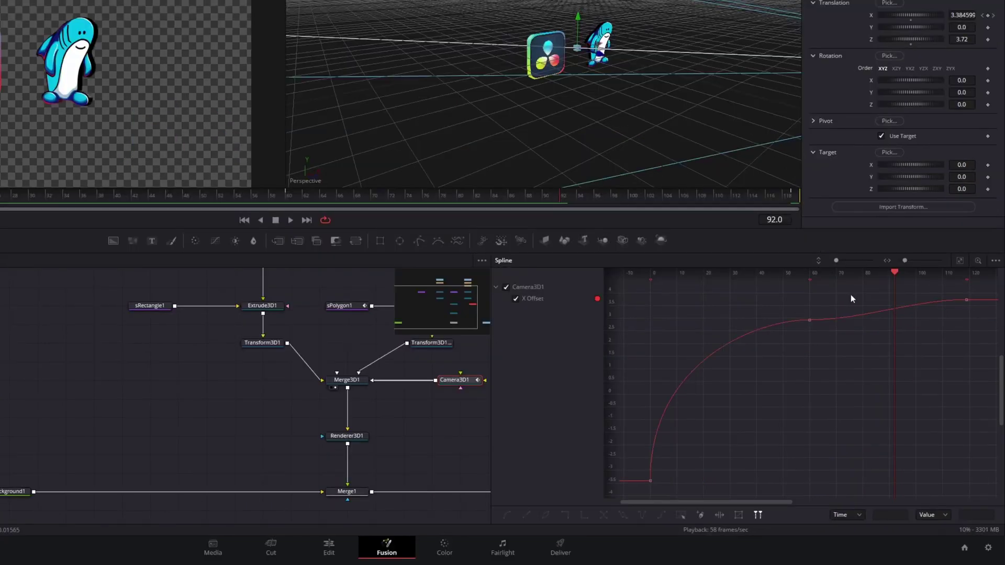
Step: Smooth the X Offset curve's middle keyframe at frame 60 and preview the camera move from frame 0
drag(877, 335, 815, 402)
drag(774, 377, 774, 378)
key(s)
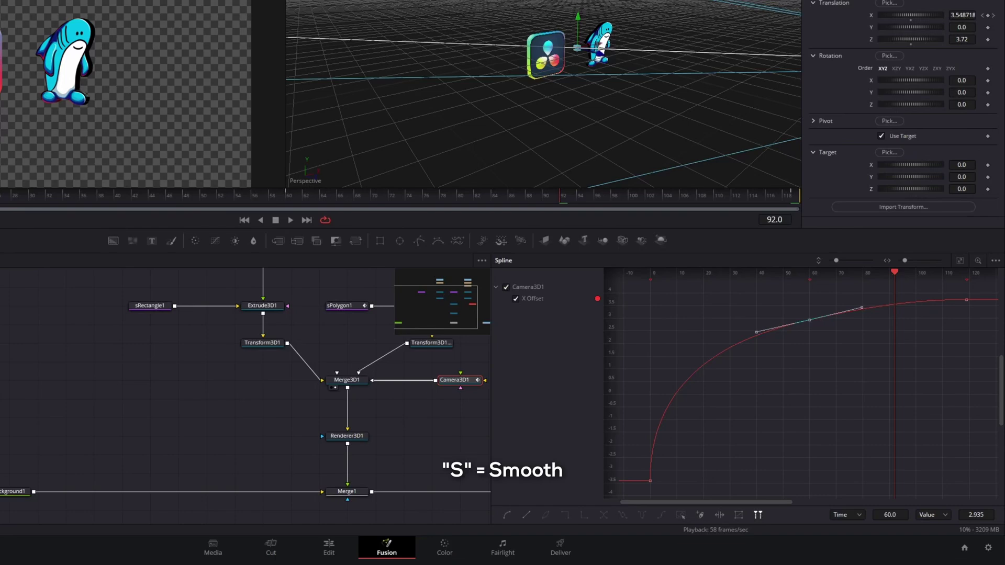
drag(39, 255, 5, 246)
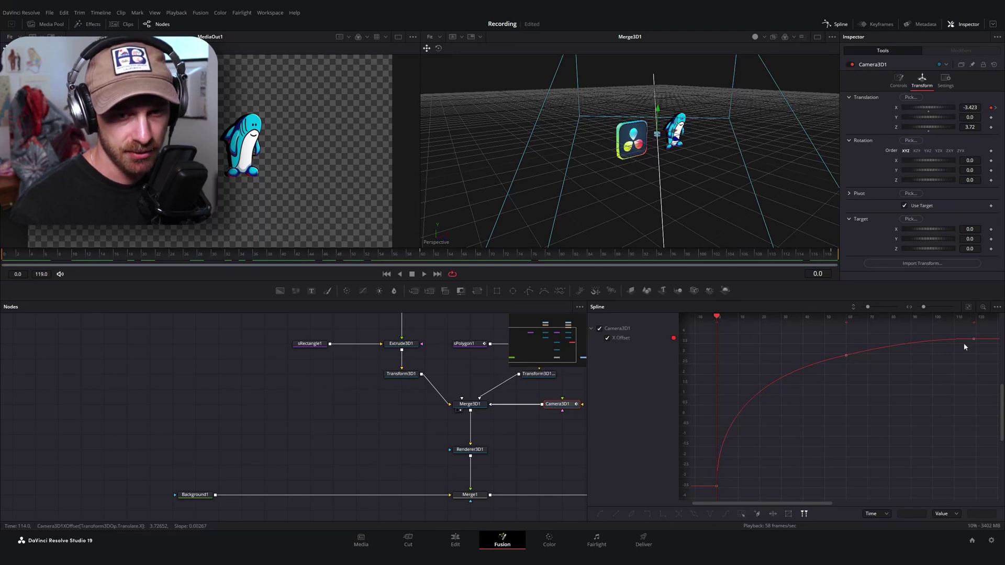
drag(969, 331, 691, 501)
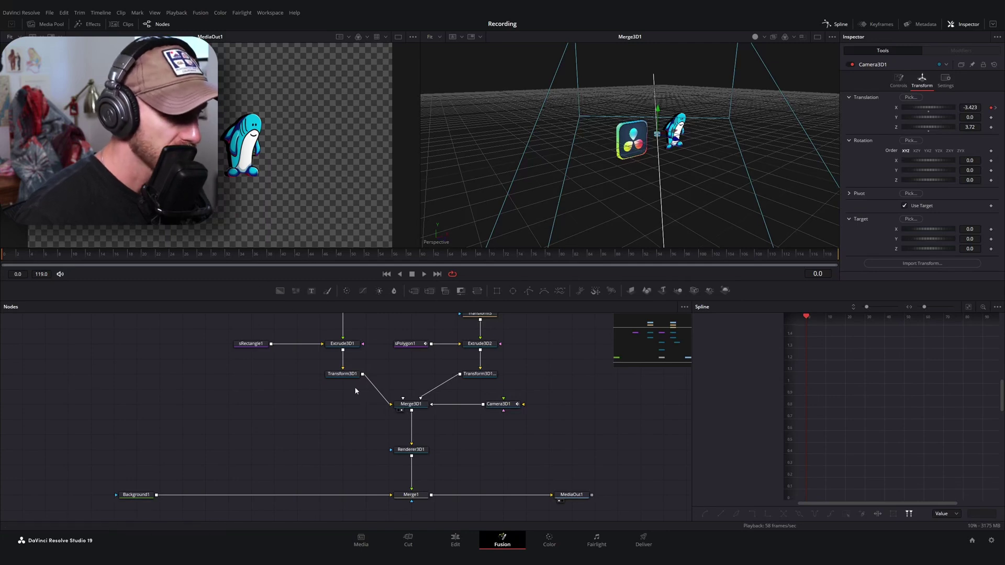
Step: Keyframe Transform3D1's Y translation and Y rotation at 0 on frame 0 to start the Resolve logo's animation
click(342, 374)
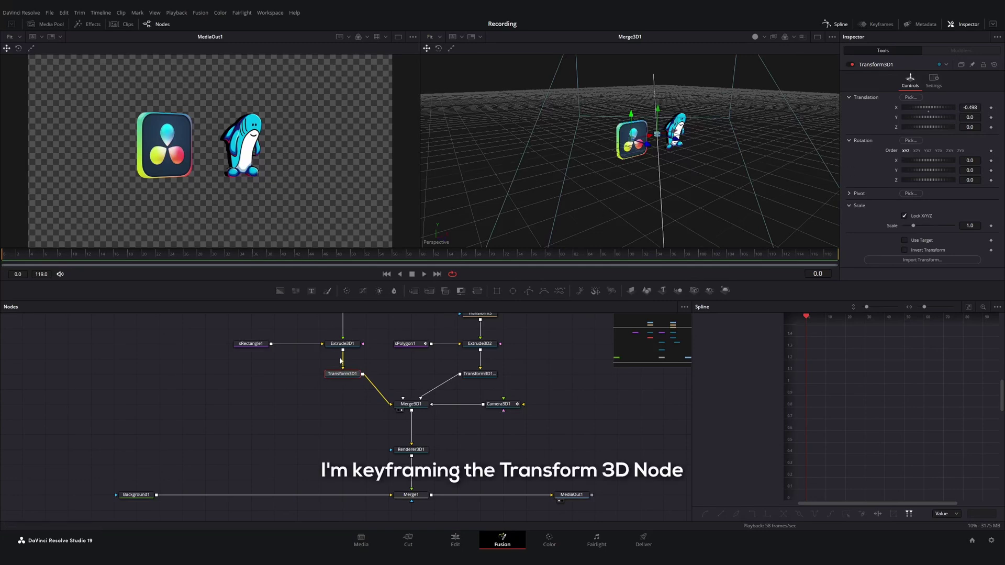
click(991, 118)
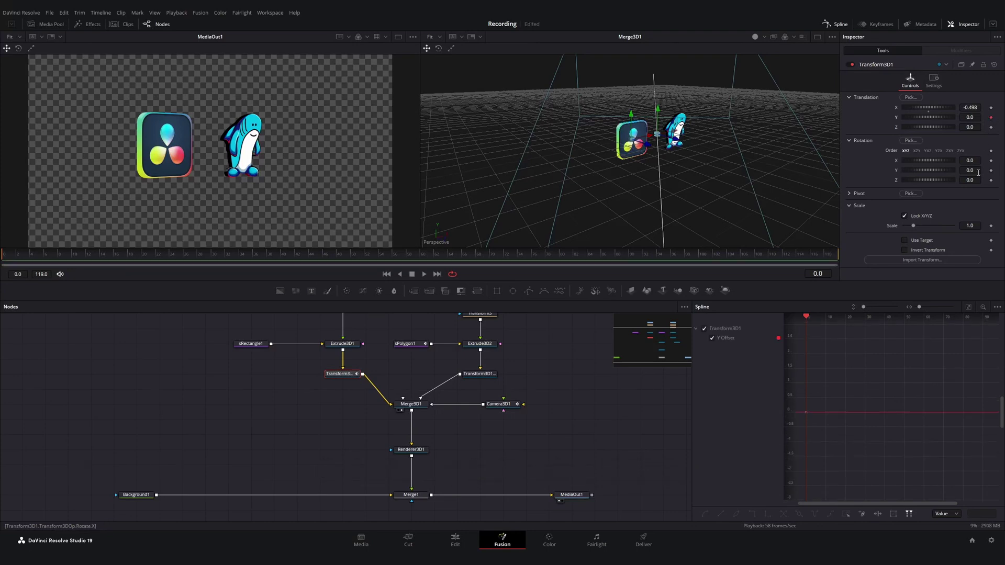
drag(978, 172, 973, 173)
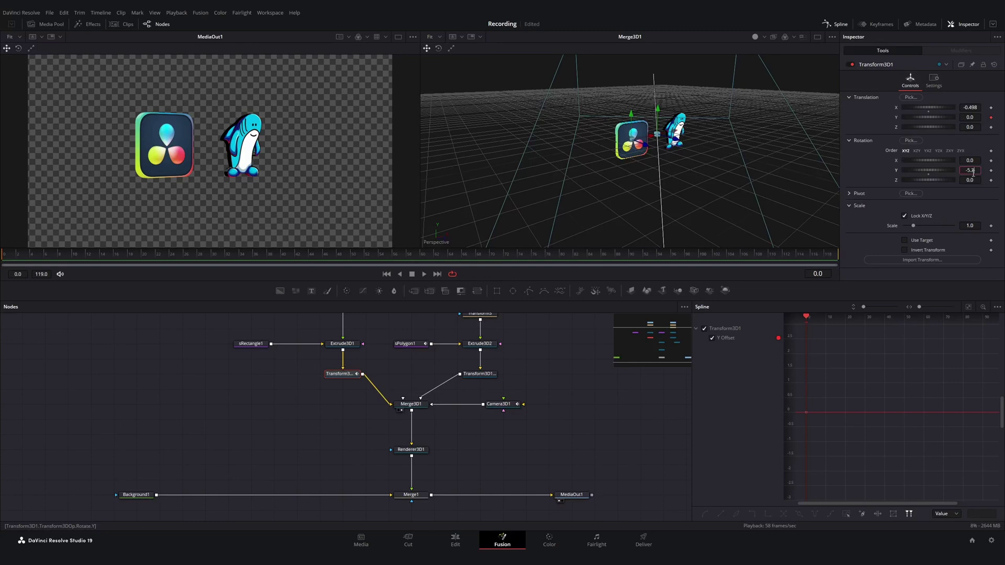
text(0)
click(990, 170)
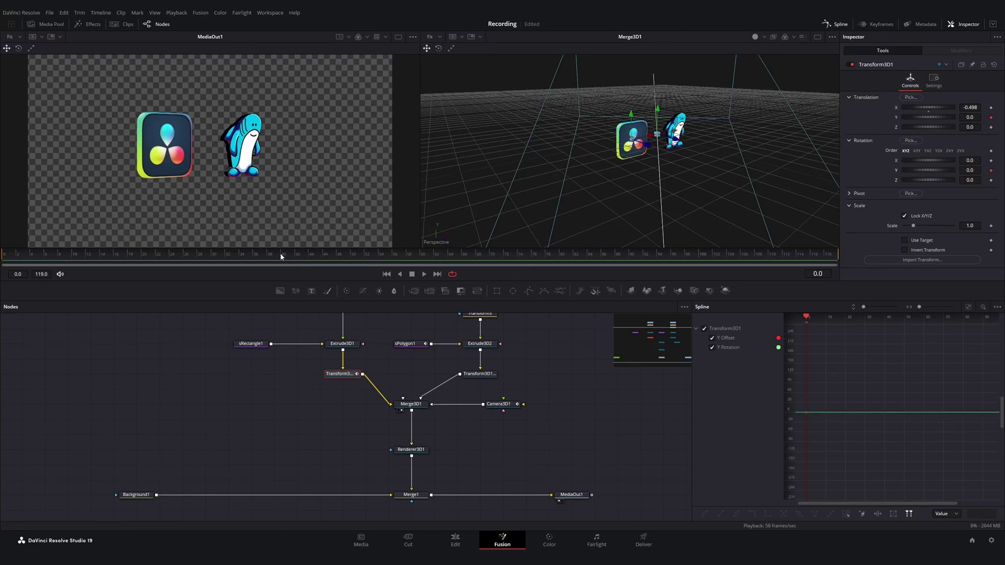
Step: At frame 119, set Transform3D1's Y rotation to 720 and keyframe its Y translation at 0
drag(281, 253, 842, 265)
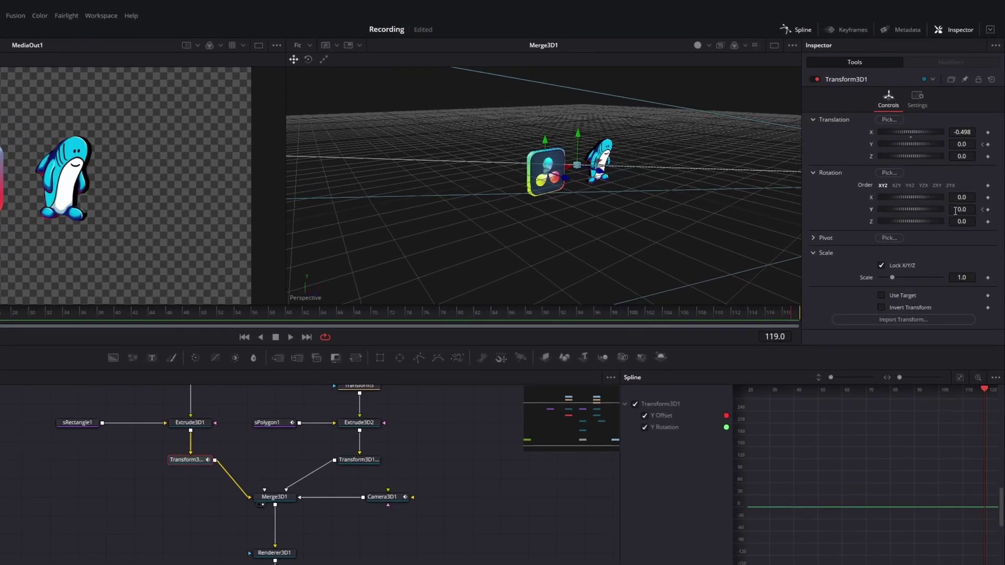
drag(966, 170, 996, 170)
drag(962, 209, 996, 210)
double_click(955, 210)
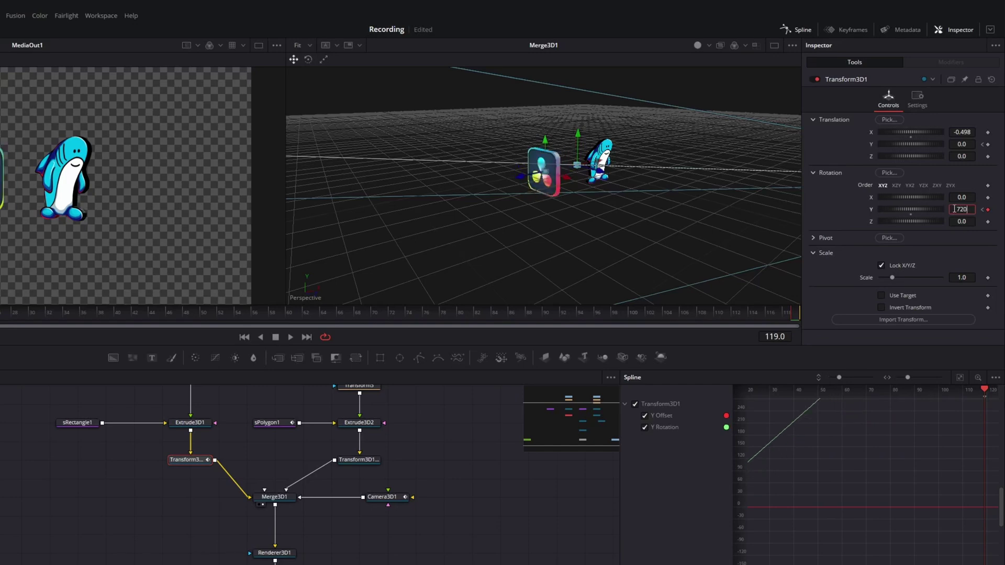
key(Tab)
click(987, 145)
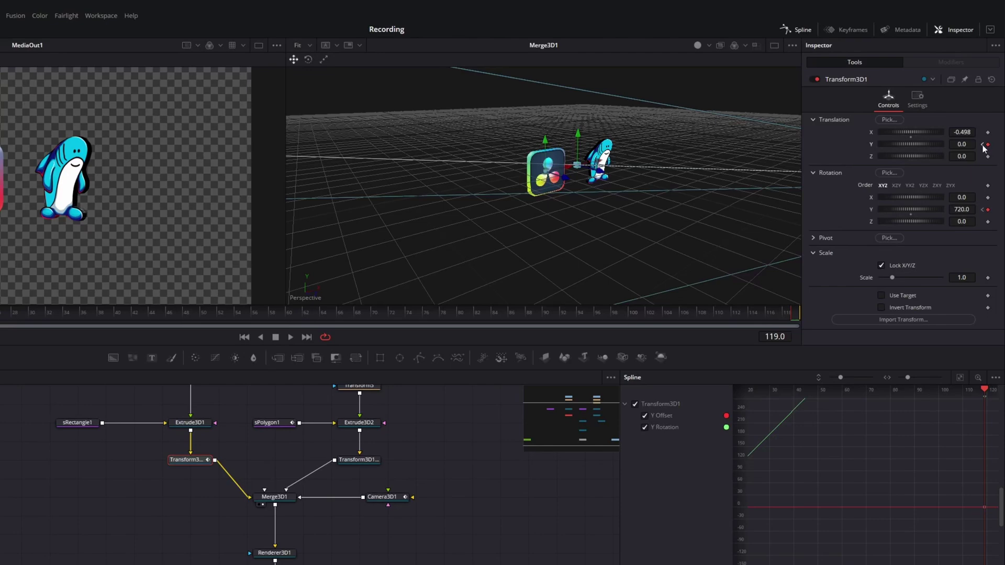
Step: At frame 0, lower Transform3D1's Y translation to -1.374 and preview the logo spinning up into view
key(Home)
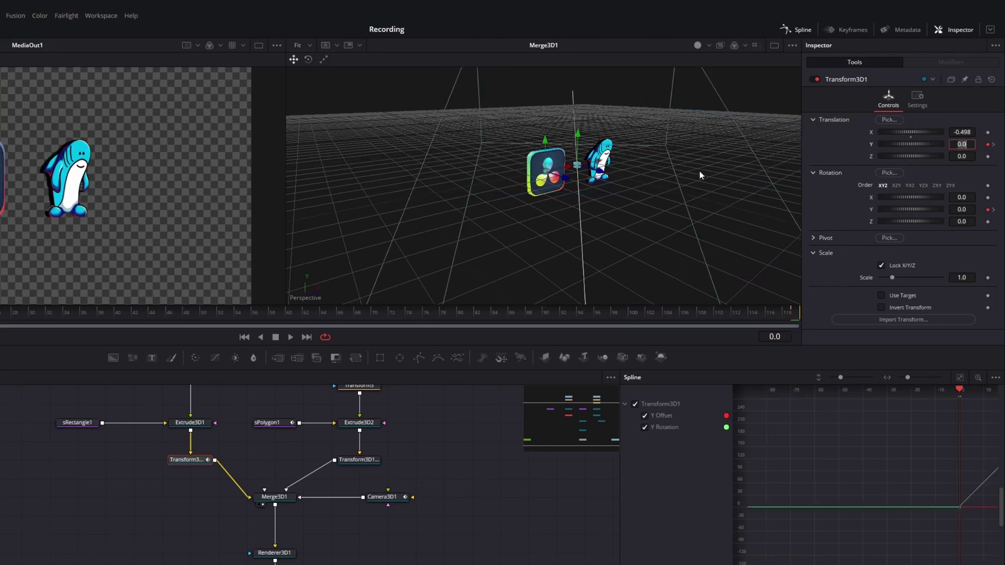
click(963, 133)
drag(962, 144, 923, 145)
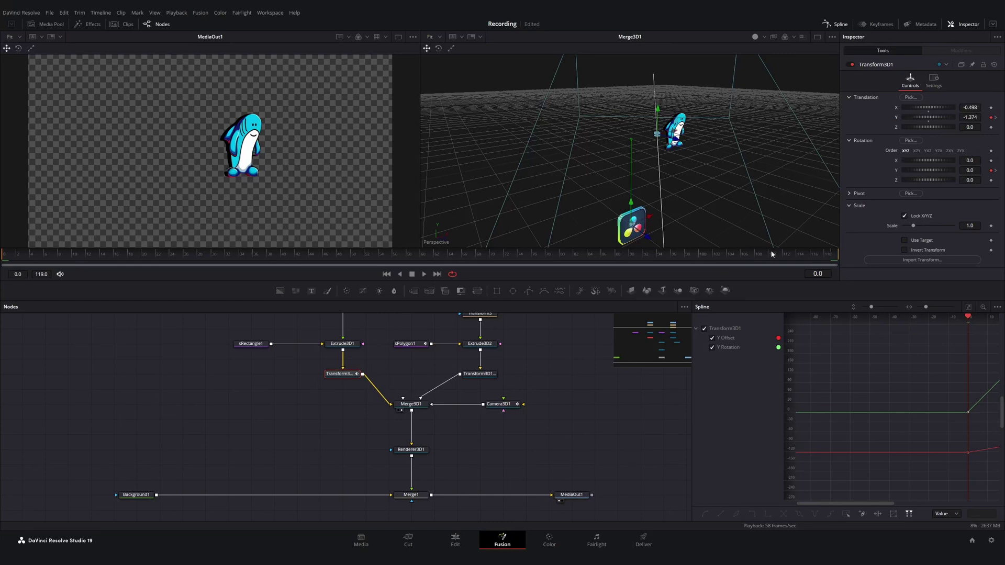
drag(765, 262, 837, 250)
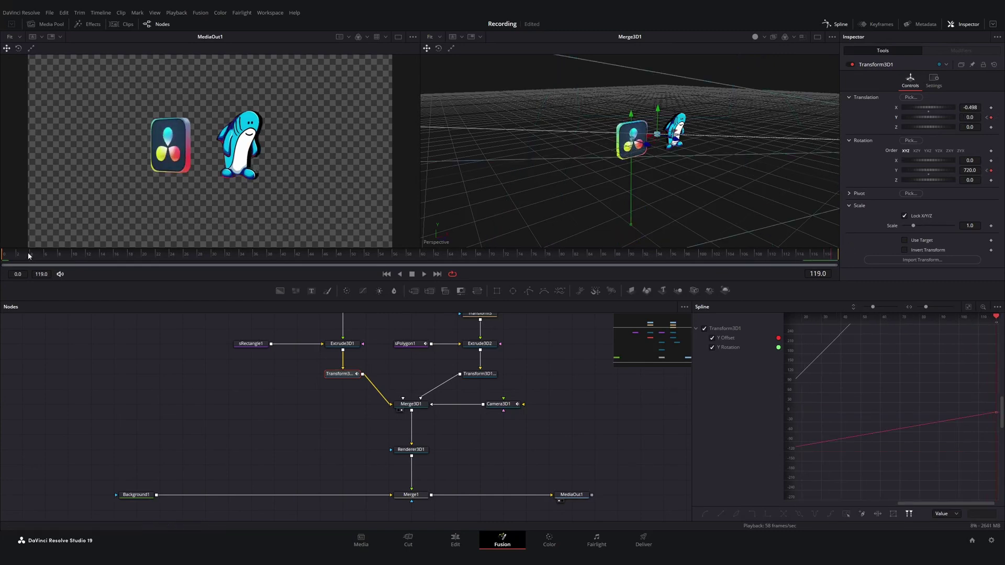
key(Home)
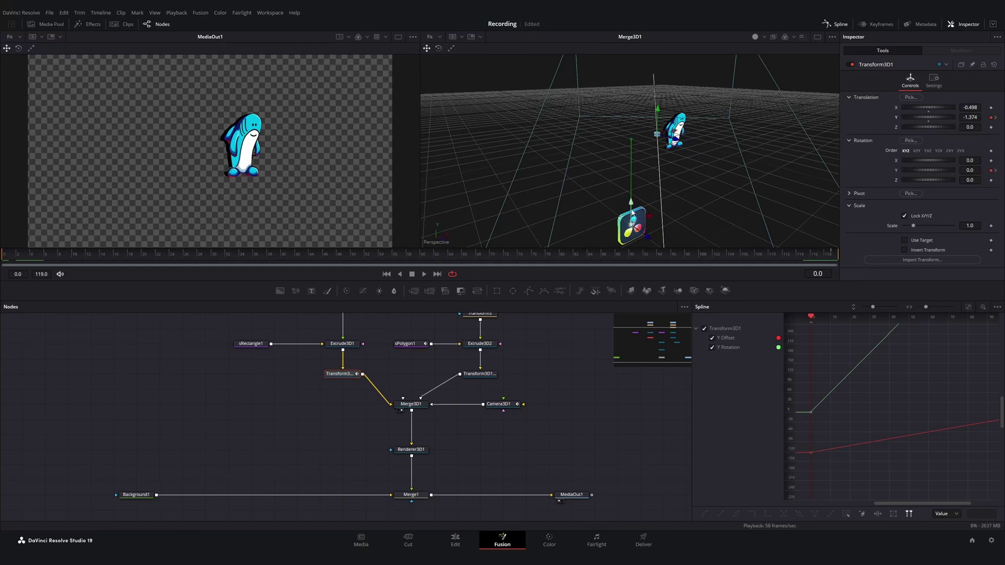
drag(20, 255, 875, 234)
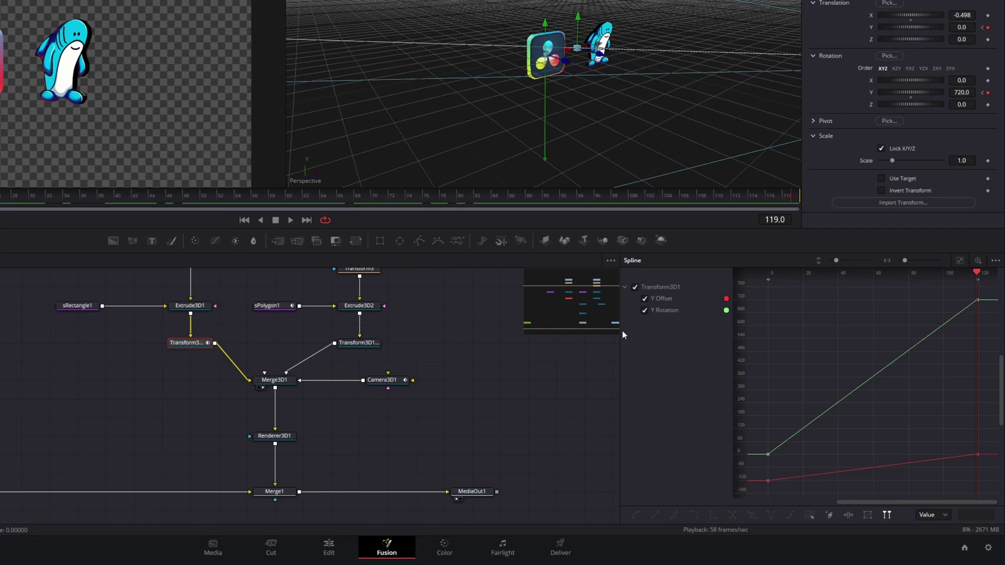
Step: Widen the Spline editor and smooth all keyframes of Transform3D1's Y Offset and Y Rotation curves
drag(622, 335, 524, 336)
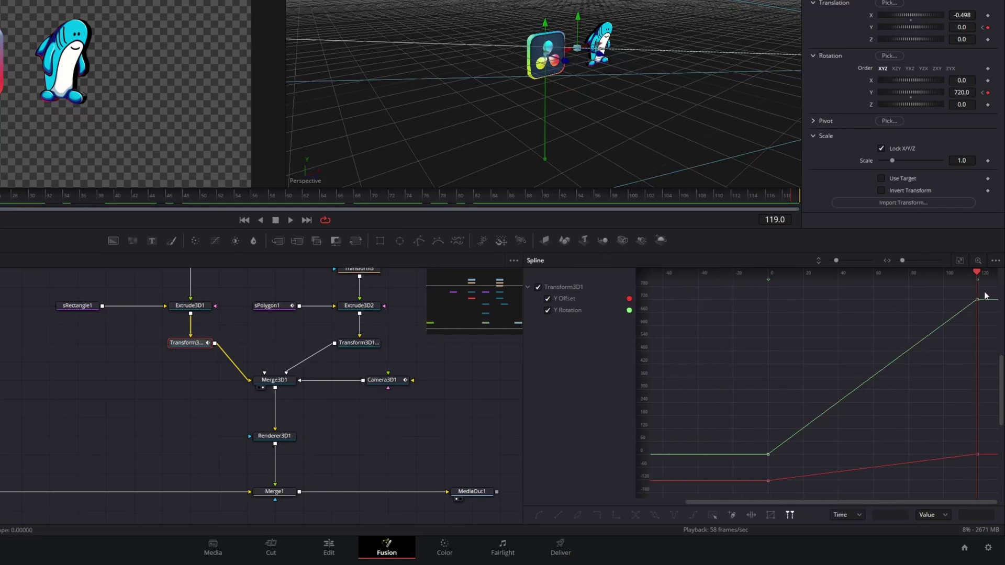
drag(985, 292, 709, 497)
click(743, 383)
key(ctrl+a)
key(shift+s)
Step: Steepen the Y Rotation and Y Offset curves at their first keyframes for a fast start, and preview the animation
drag(837, 454, 765, 329)
drag(836, 484, 766, 472)
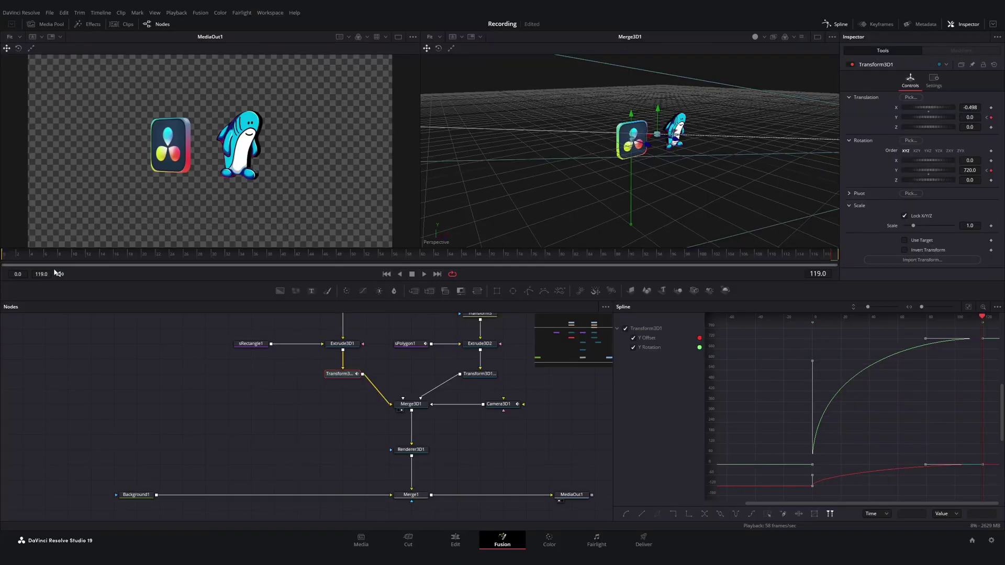
drag(21, 257, 180, 272)
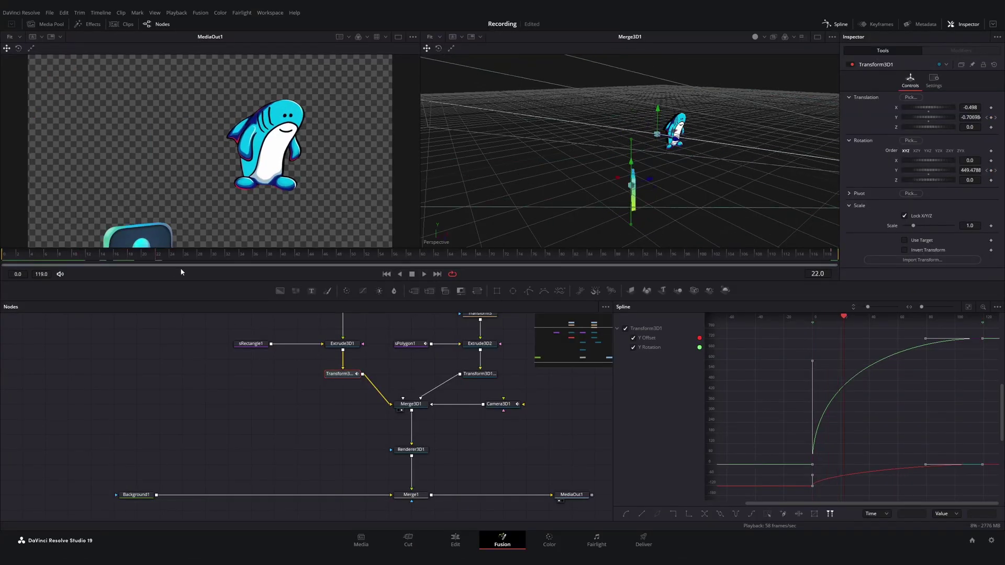
key(l)
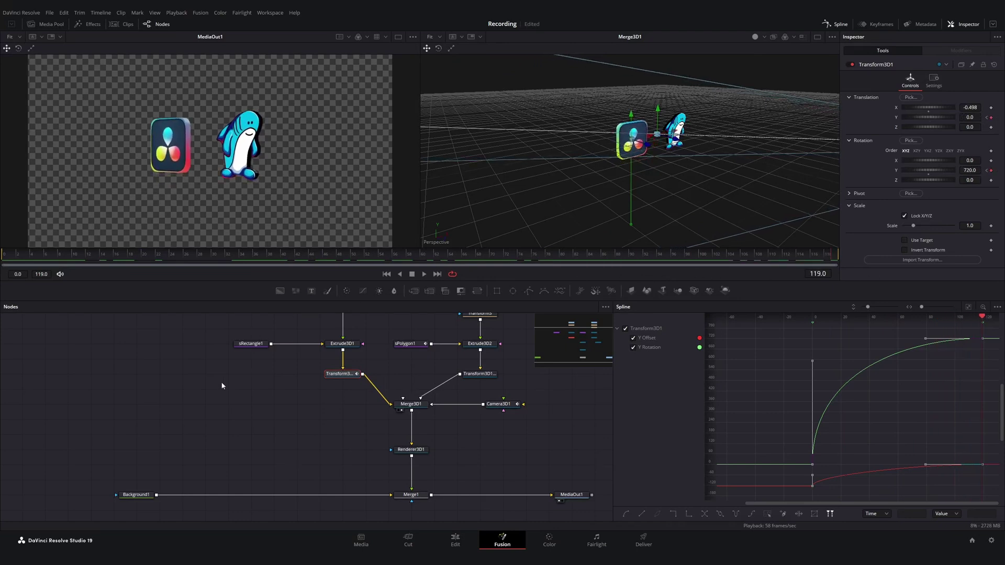
Step: Replace the shark's Transform3D1_1 node with a copy of the animated Transform3D1 between Extrude3D2 and Merge3D1
click(479, 374)
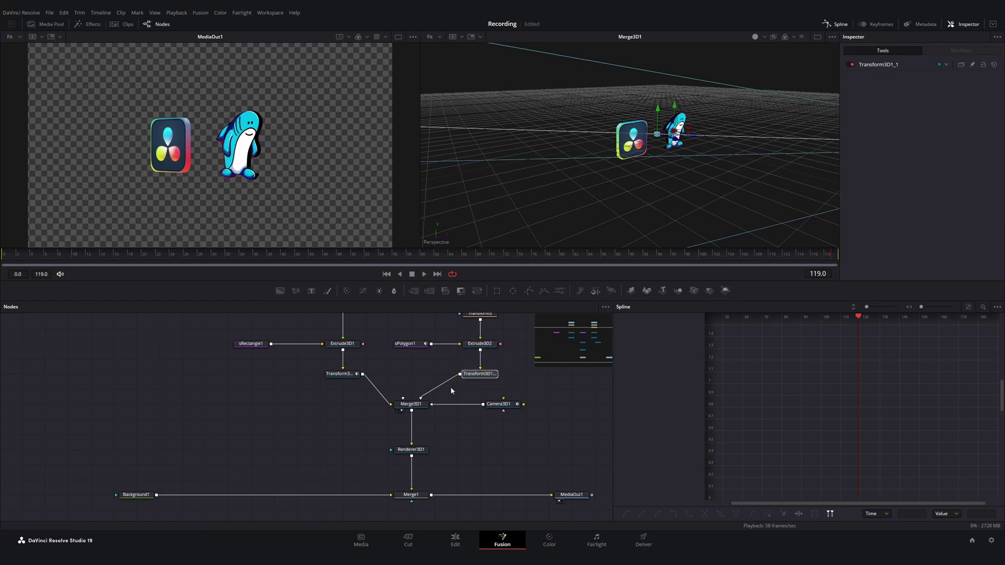
key(Delete)
click(340, 375)
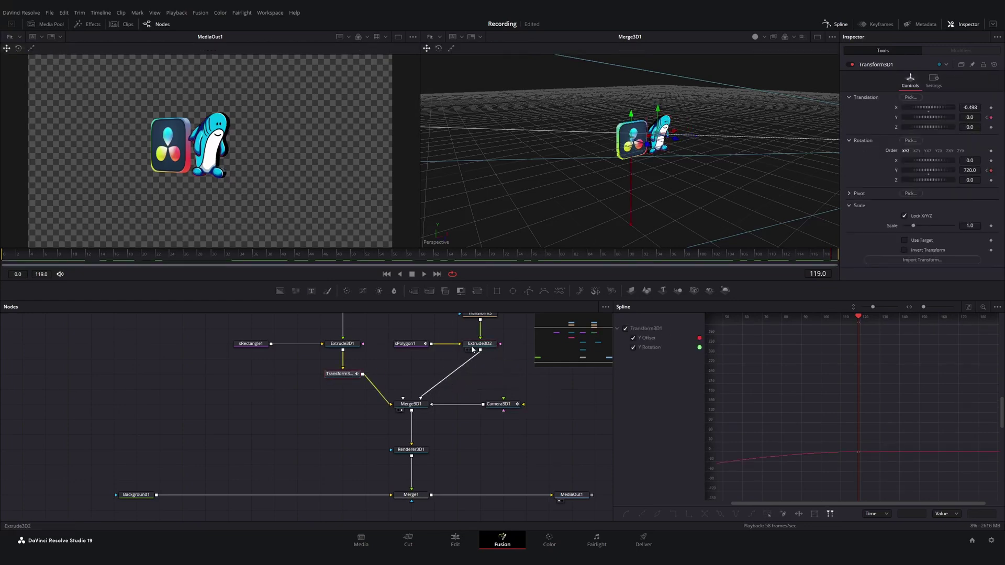
key(ctrl+z)
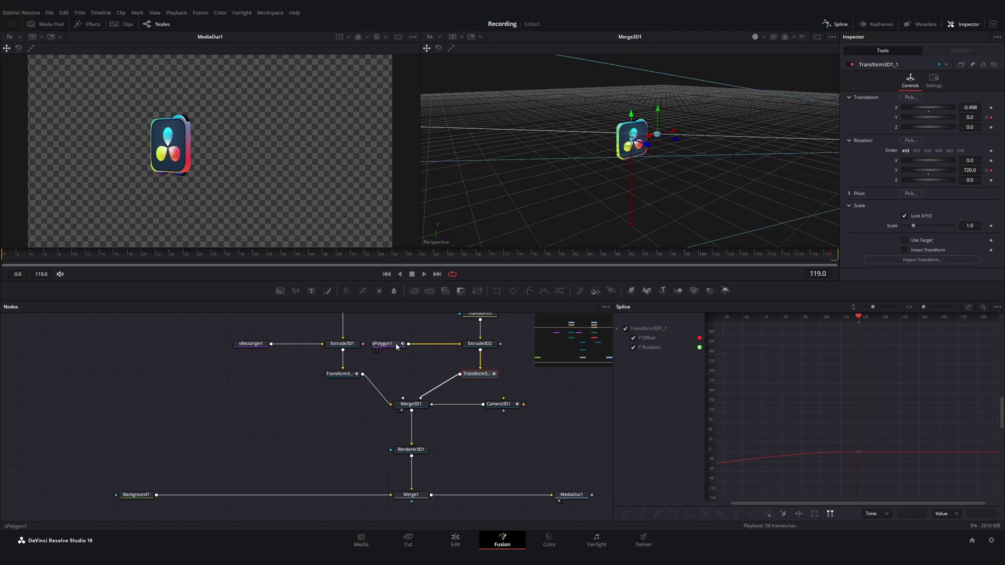
drag(396, 345, 442, 345)
click(345, 375)
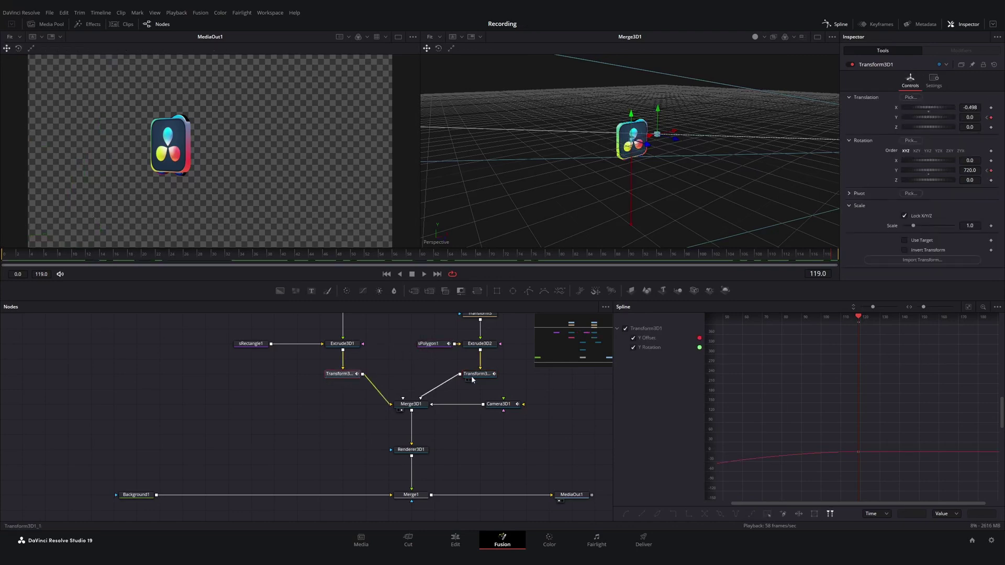
Step: Set Transform3D1_1's X translation to 0.627 to place the shark beside the Resolve logo, and play the animation
click(386, 273)
click(484, 375)
drag(970, 108, 999, 107)
click(16, 260)
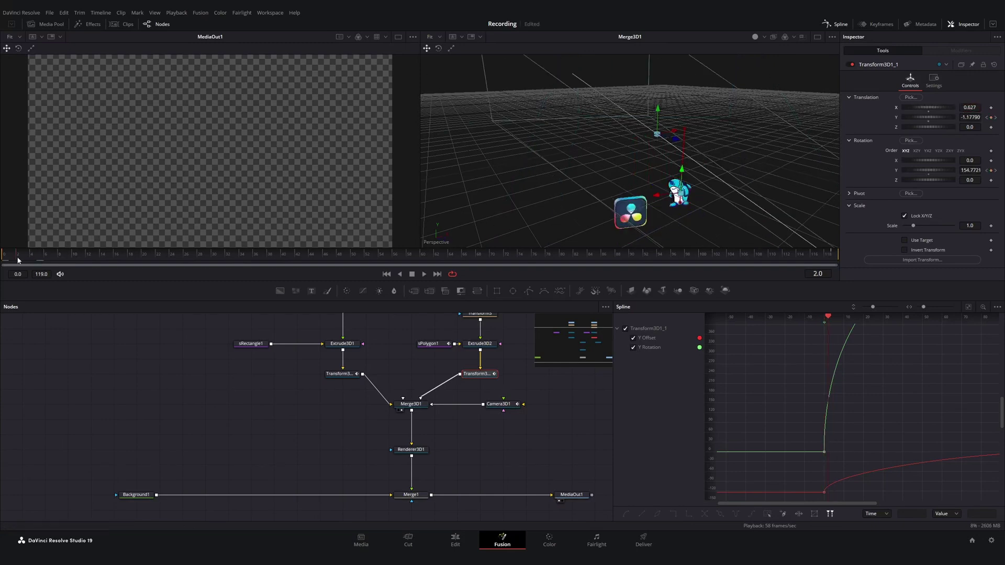
key(space)
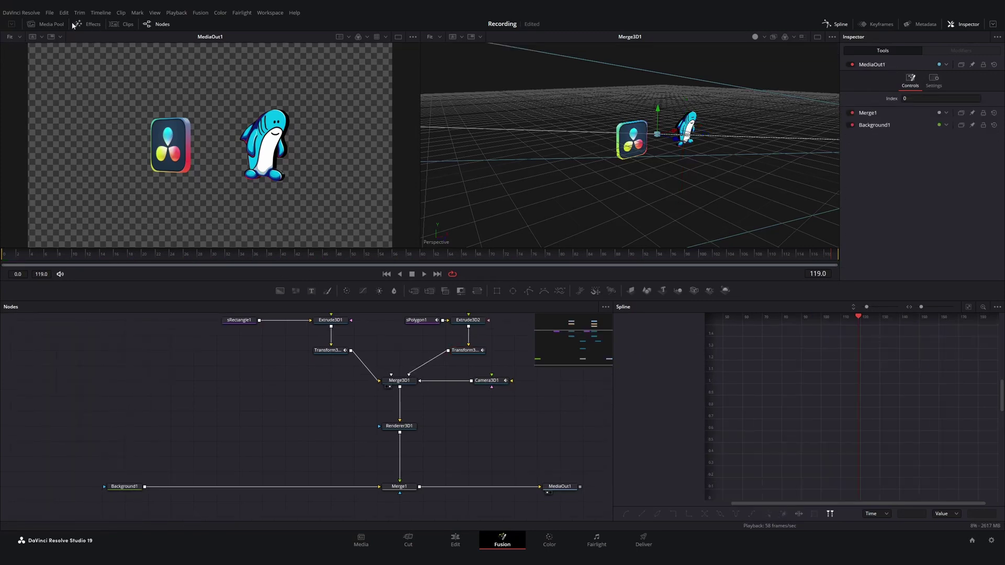
Step: Add the green field image from the media pool to the node graph, view it, and return the second viewer to Merge3D1
click(86, 24)
click(46, 24)
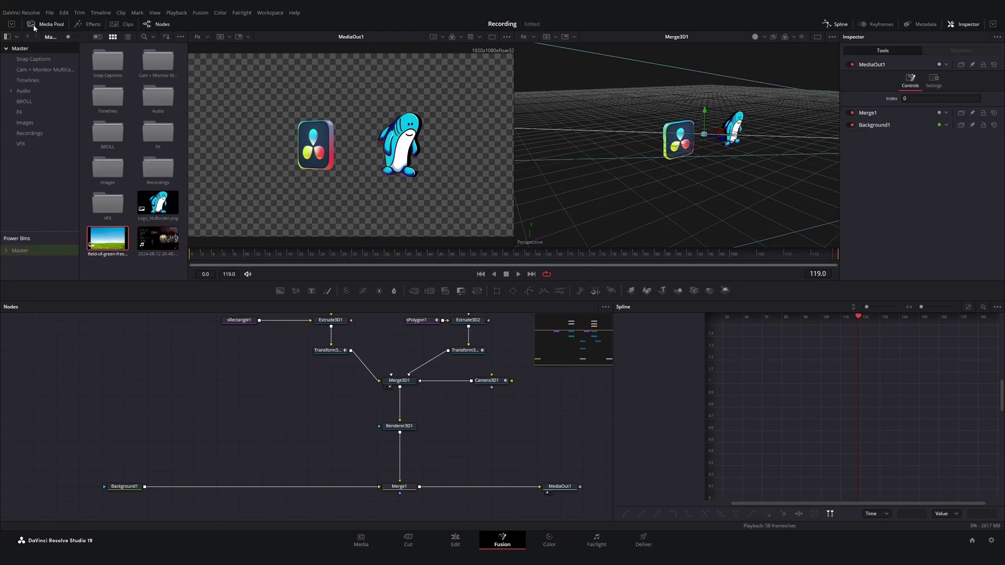
drag(104, 242, 233, 380)
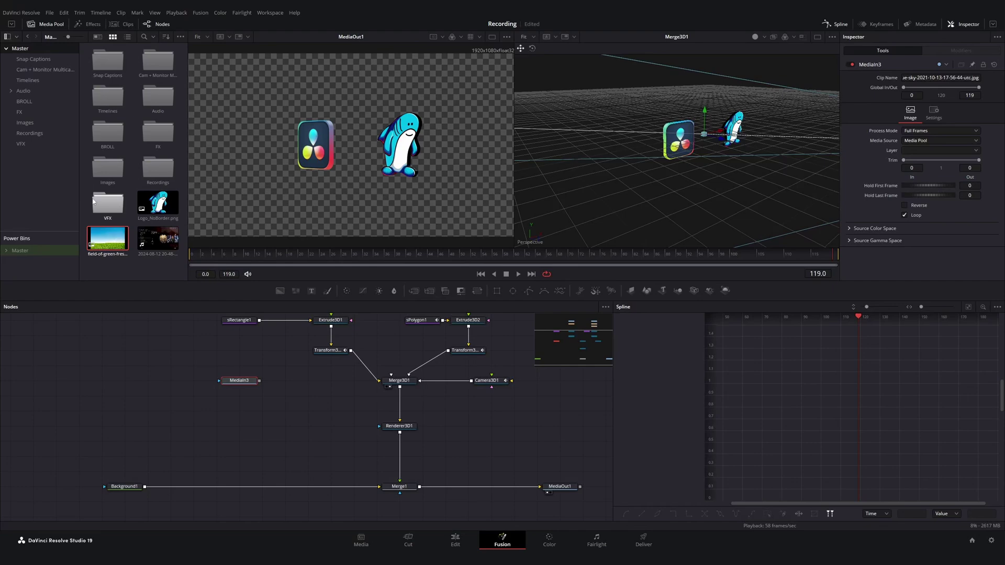
key(2)
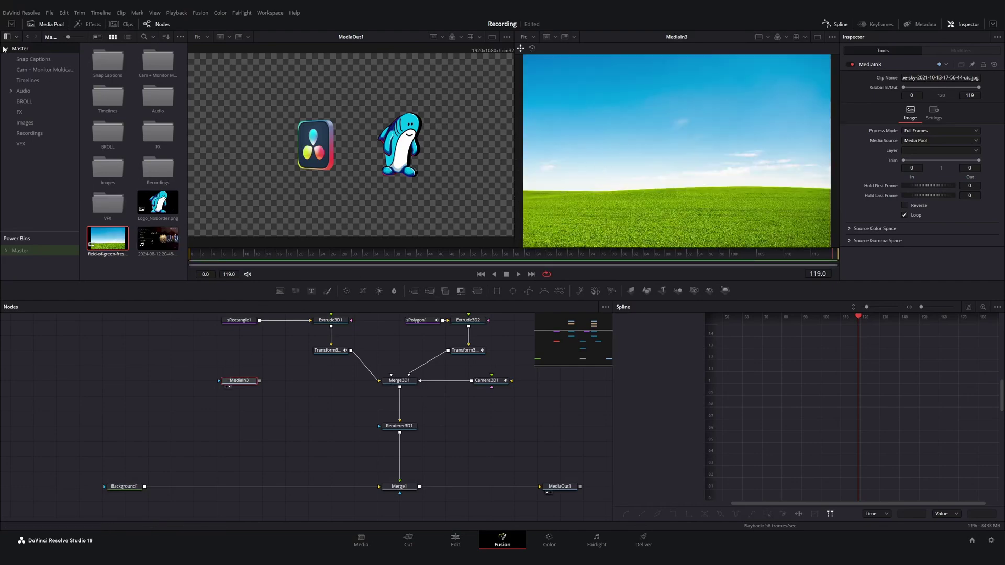
click(399, 381)
key(2)
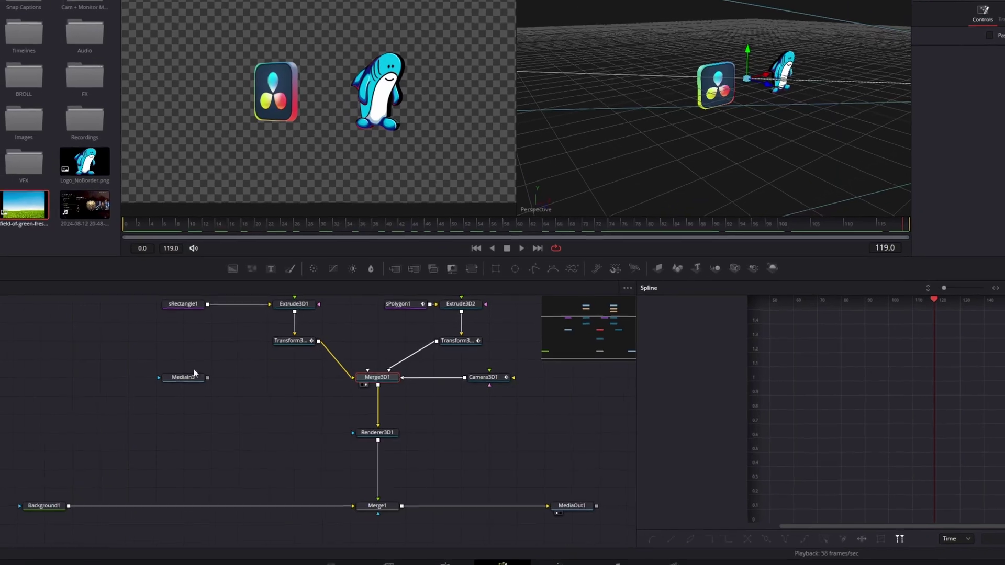
Step: Add an Image Plane 3D node after MediaIn3 and connect it to Merge3D1
click(187, 377)
key(shift+space)
text(image)
key(Return)
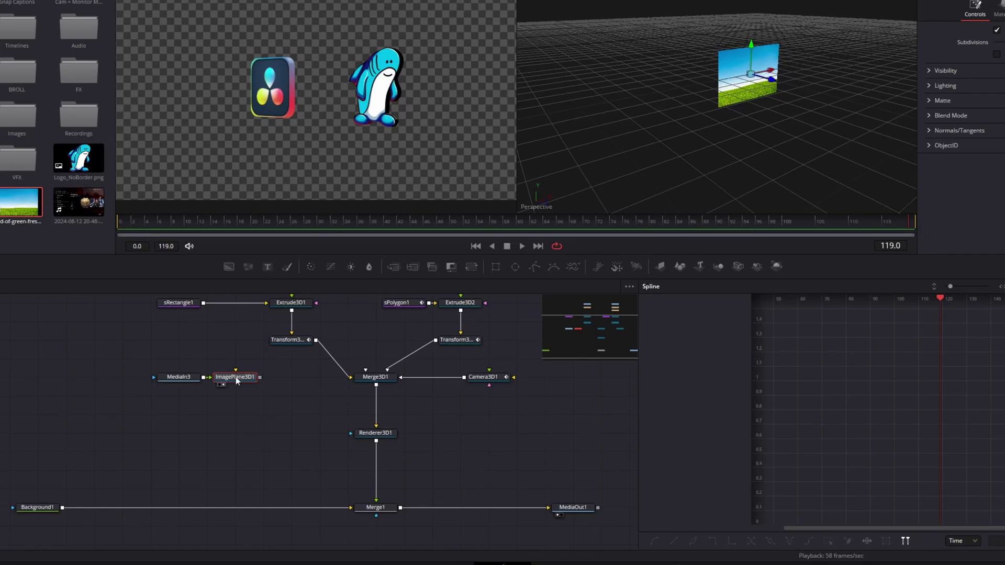
drag(259, 377, 382, 380)
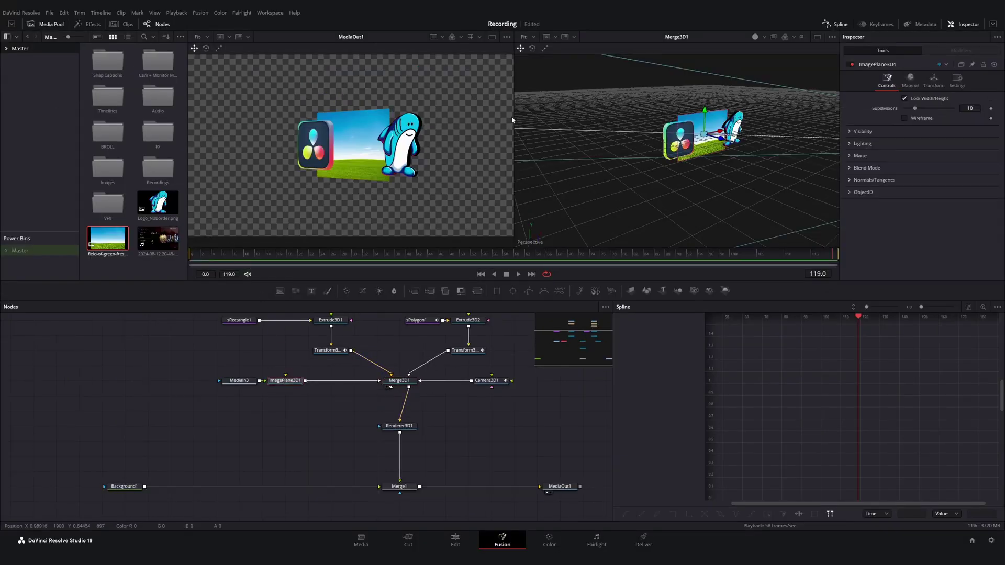
Step: Enlarge the ImagePlane3D1 backdrop to a scale of 3.137
drag(628, 192, 666, 192)
scroll(664, 190, up, 4)
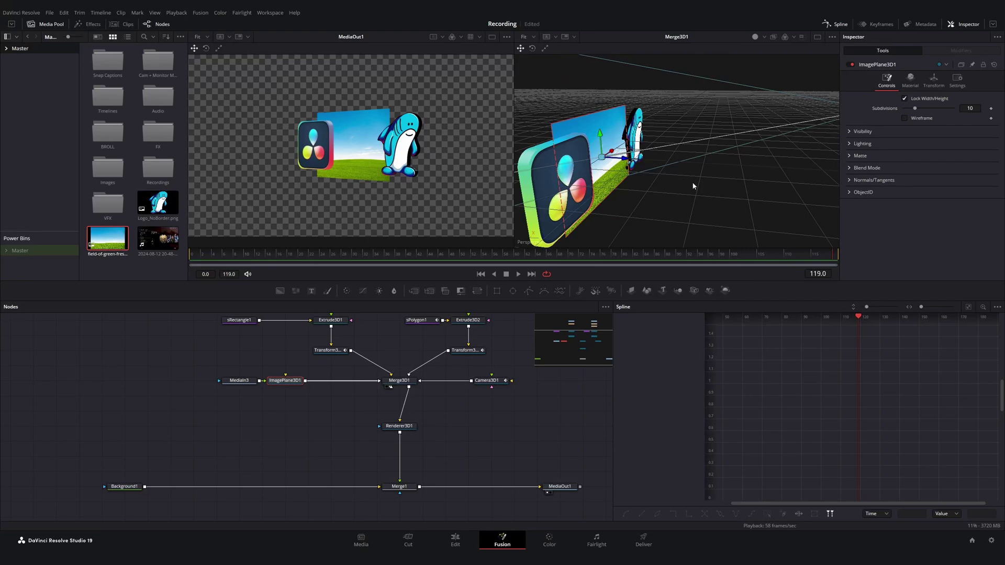
scroll(693, 185, down, 3)
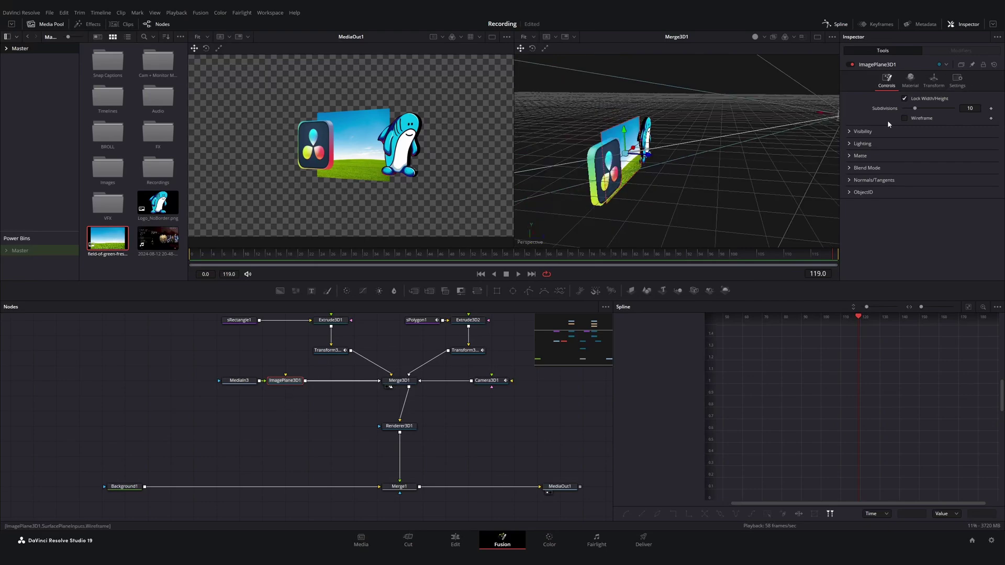
click(933, 79)
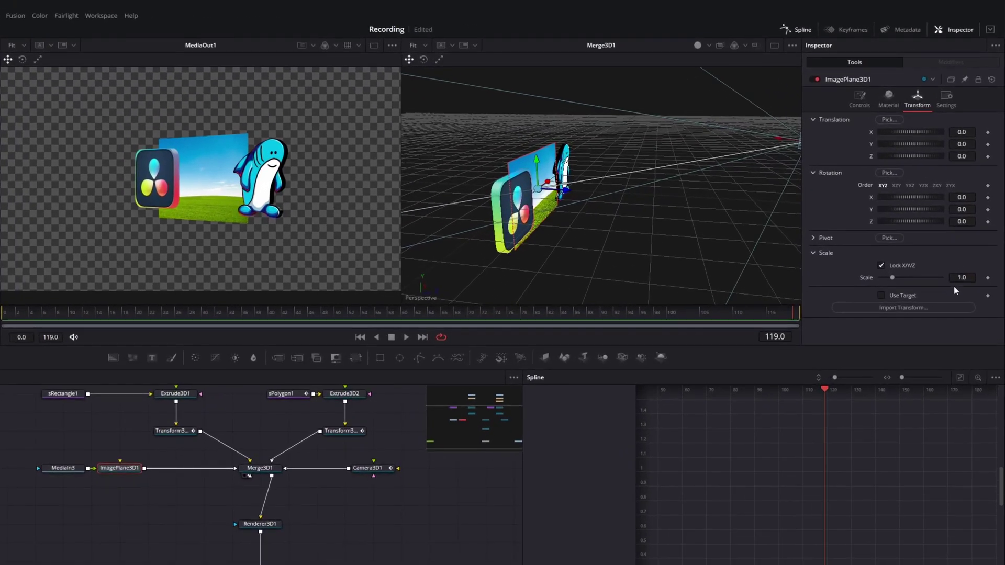
mouse_move(958, 277)
mouse_down()
mouse_move(1000, 277)
mouse_move(944, 265)
mouse_up()
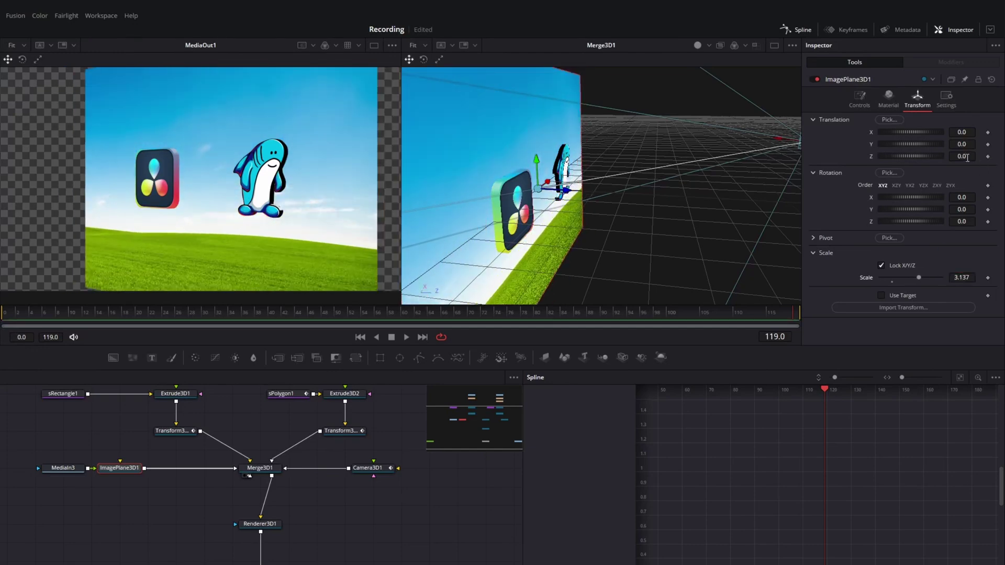
Step: Set ImagePlane3D1's X translation to -1.079, Z translation to -0.41 and scale to 5.0, and move its node nearer Merge3D1
mouse_move(967, 158)
mouse_down()
mouse_move(944, 158)
mouse_move(967, 158)
mouse_up()
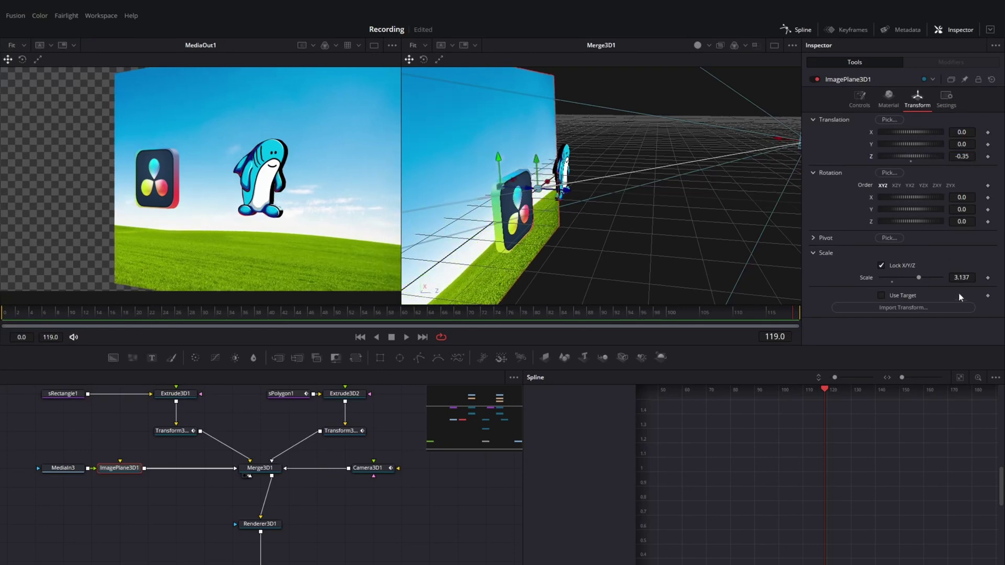
drag(961, 278, 986, 278)
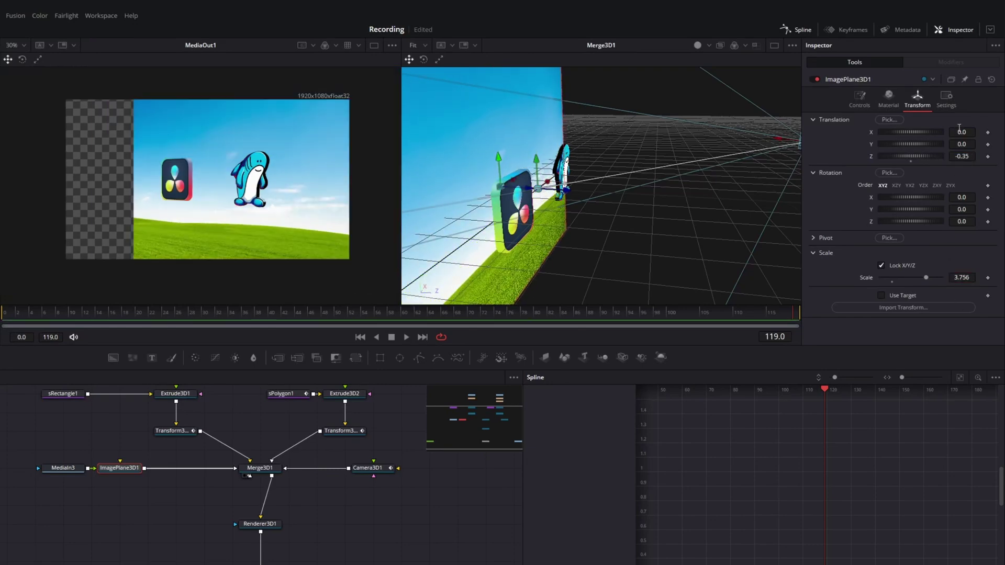
drag(959, 131, 960, 134)
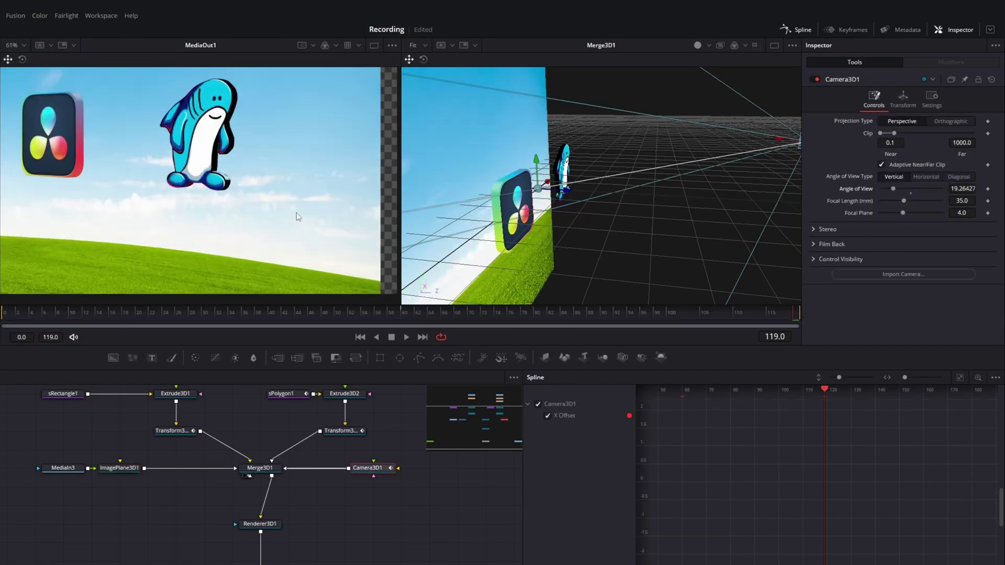
scroll(264, 199, down, 4)
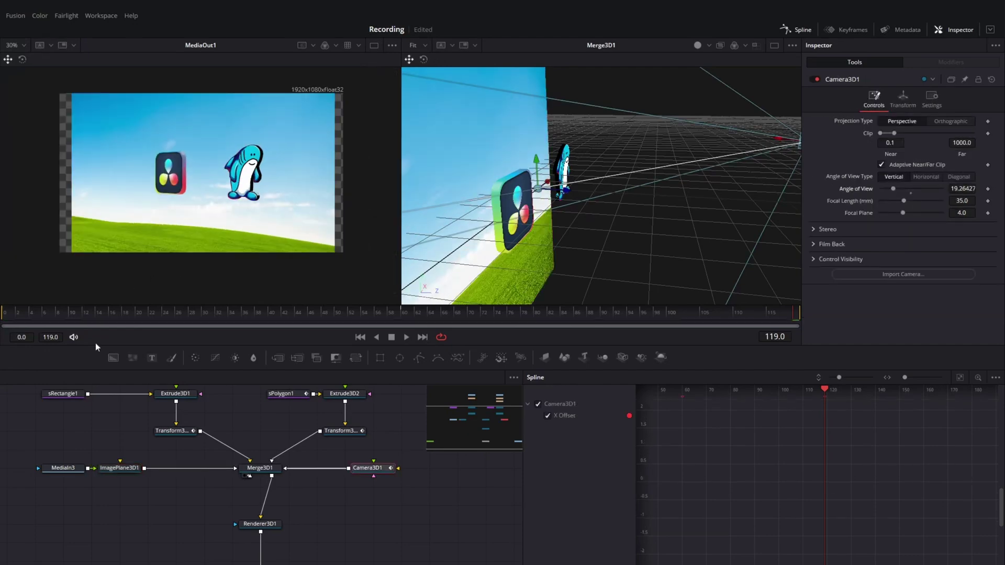
drag(120, 468, 149, 468)
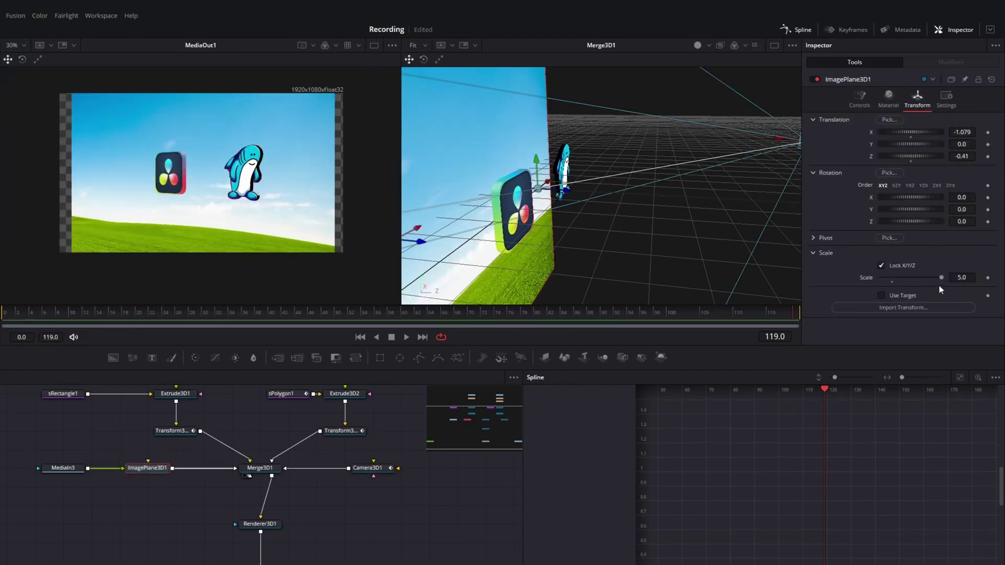
Step: Set ImagePlane3D1's scale to 3.78 and narrow Camera3D1's angle of view so the backdrop and logos fill more of the render
drag(942, 278, 926, 273)
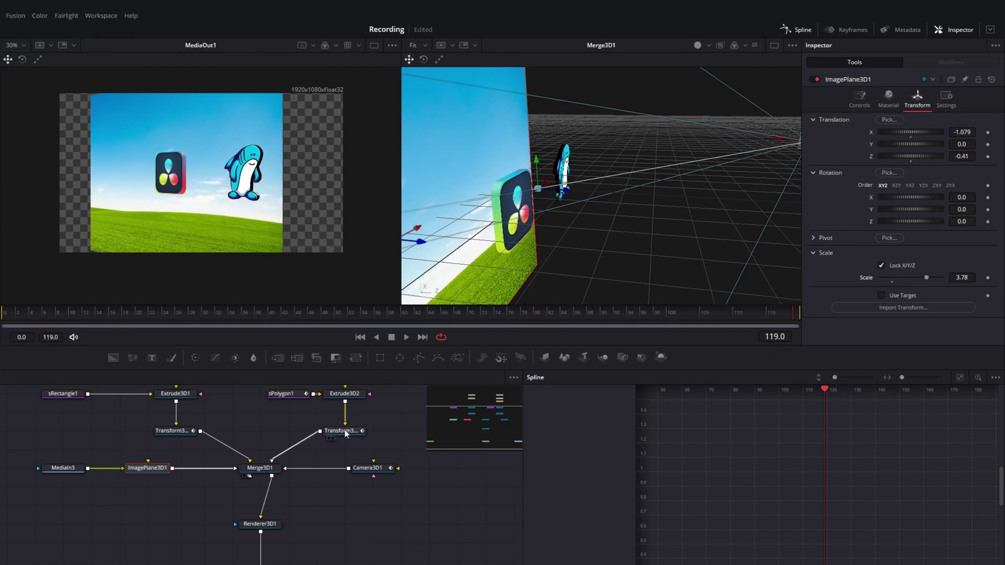
click(368, 469)
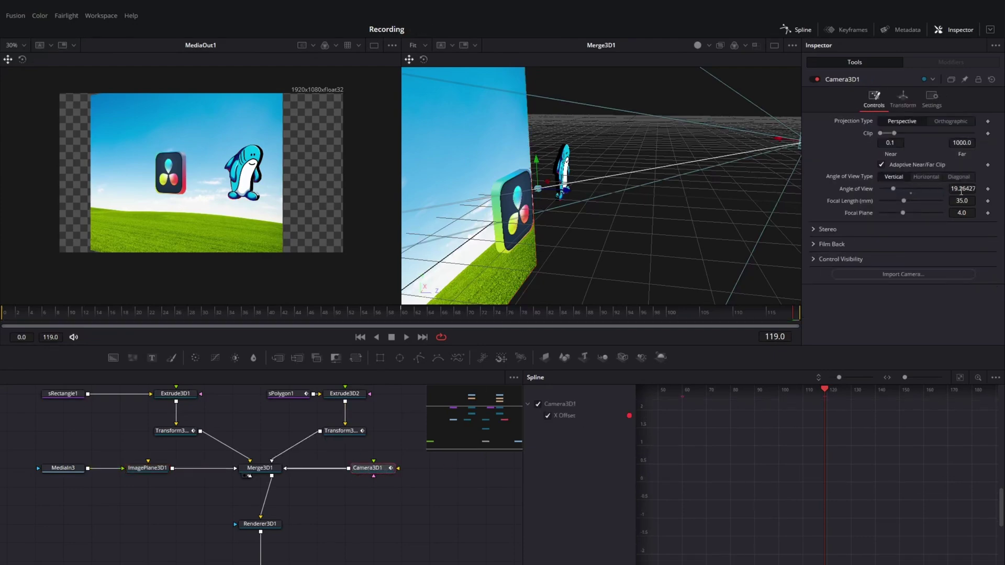
drag(960, 192, 936, 192)
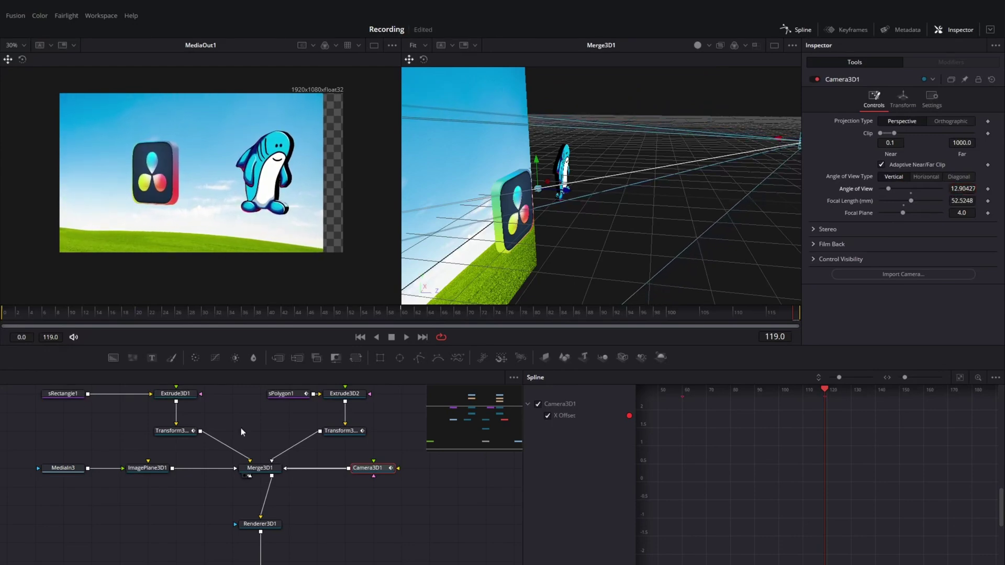
Step: Shift ImagePlane3D1 to X translation -0.654, and keyframe its X translation at 0.536 on frame 0 and -0.688 on frame 119
click(146, 468)
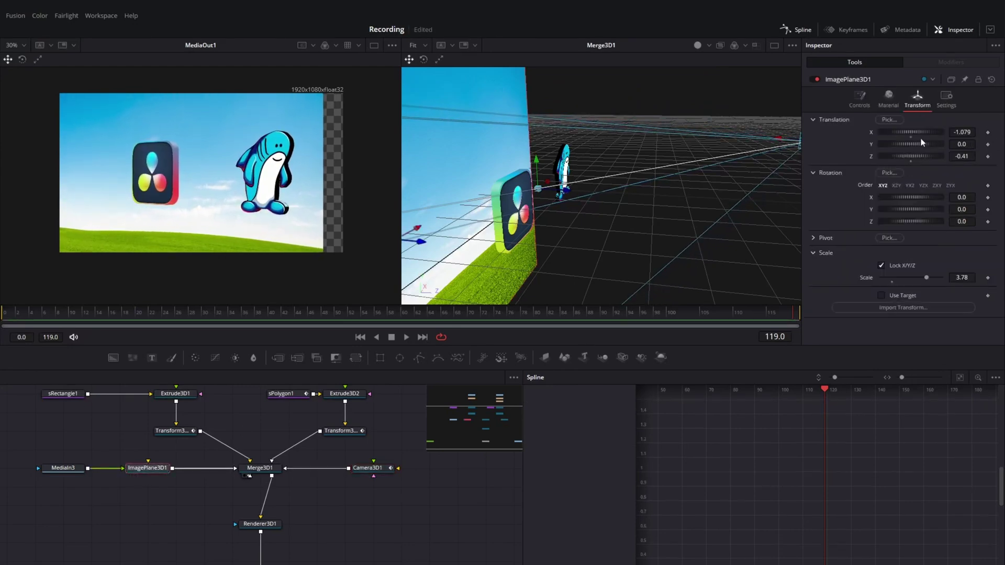
drag(909, 137, 929, 137)
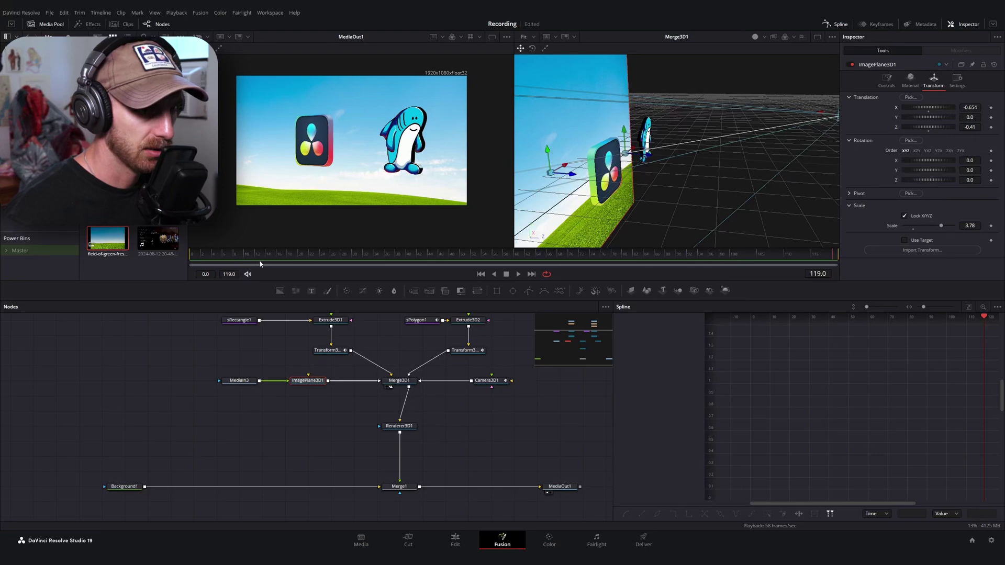
click(189, 255)
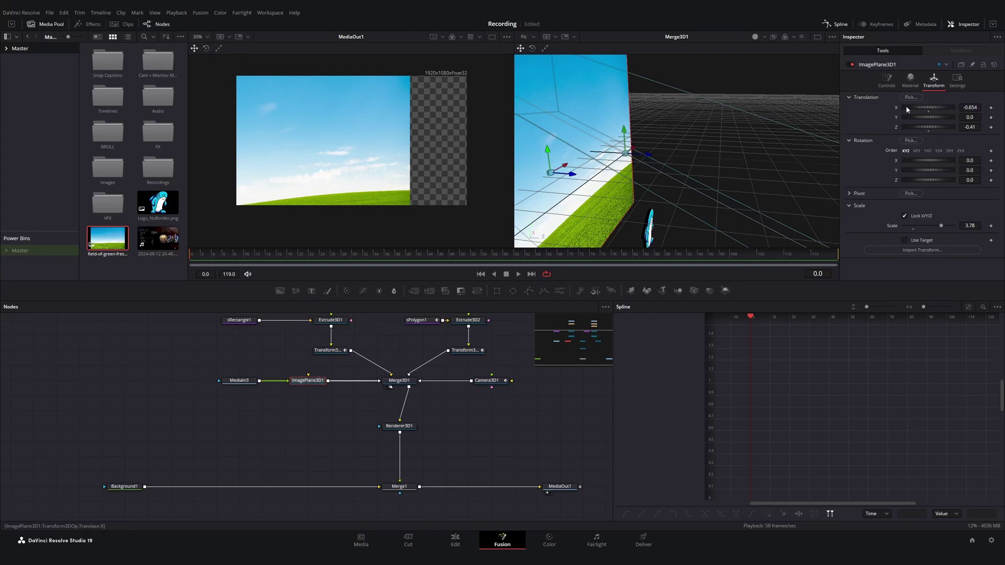
click(991, 108)
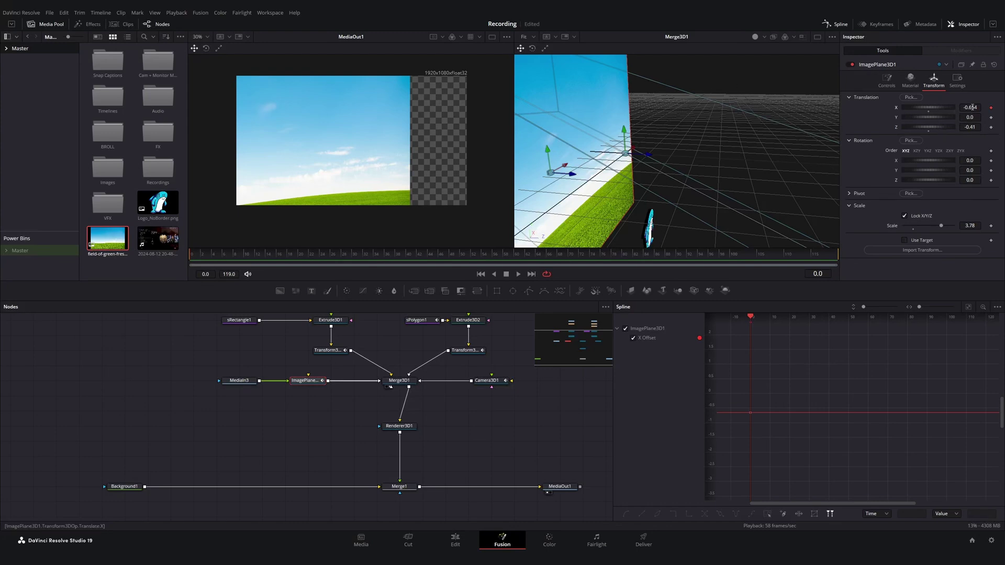
drag(971, 108, 1003, 107)
drag(347, 255, 894, 269)
drag(976, 108, 940, 108)
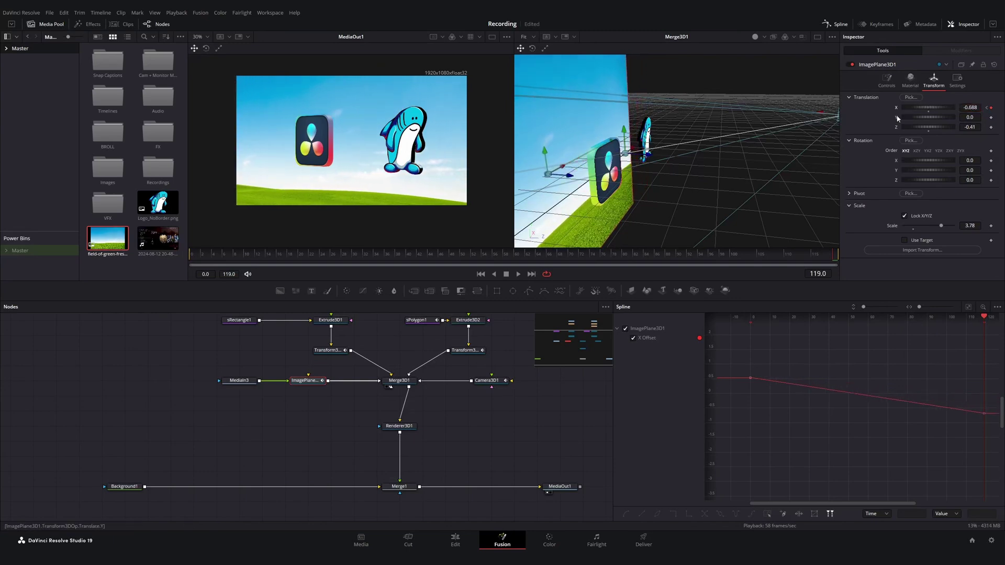
Step: Check the rendered view between frames 119 and 90 for gaps at the edges of the backdrop
mouse_move(822, 262)
mouse_down()
mouse_move(223, 257)
mouse_move(832, 258)
mouse_up()
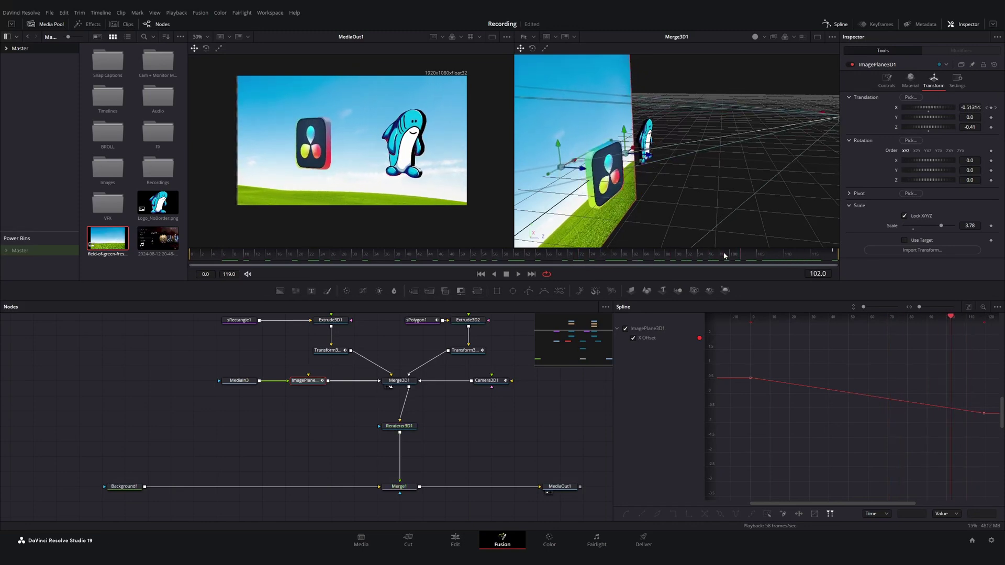
click(768, 256)
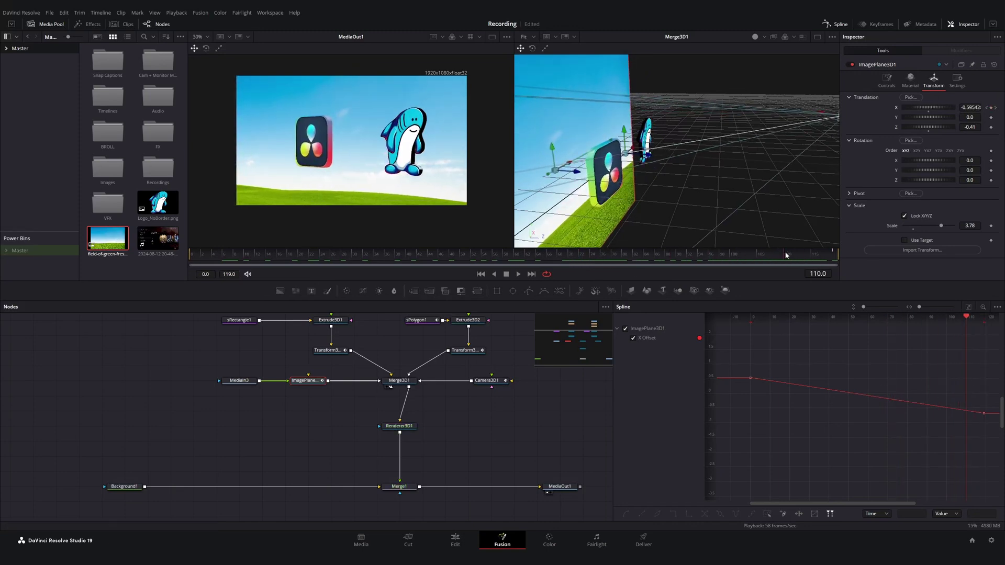
drag(786, 252, 676, 247)
scroll(218, 127, up, 4)
scroll(241, 131, down, 2)
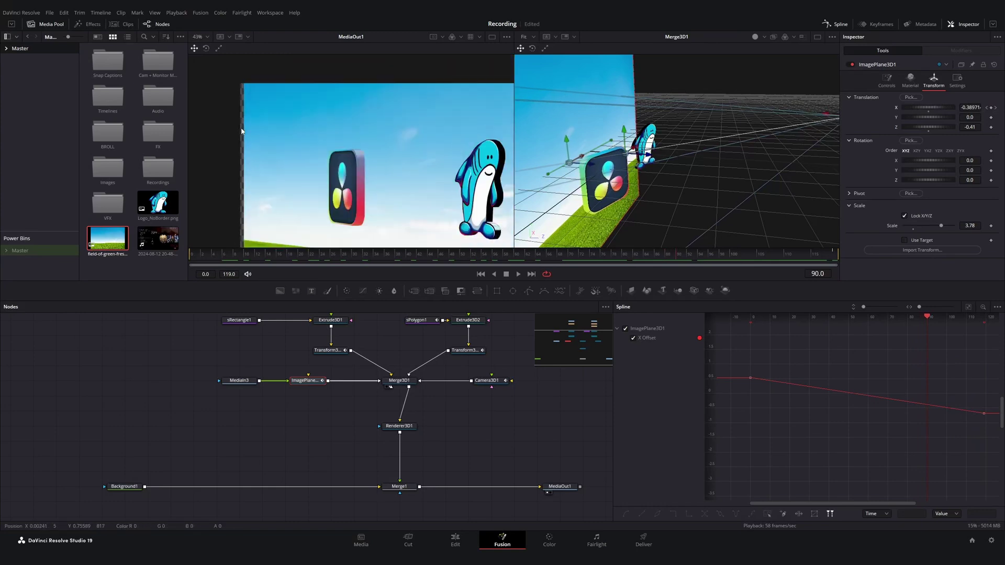
scroll(241, 131, down, 2)
Step: Smooth both X Offset keyframes of ImagePlane3D1, at frames 119 and 0, so the backdrop eases in and out
scroll(980, 415, right, 3)
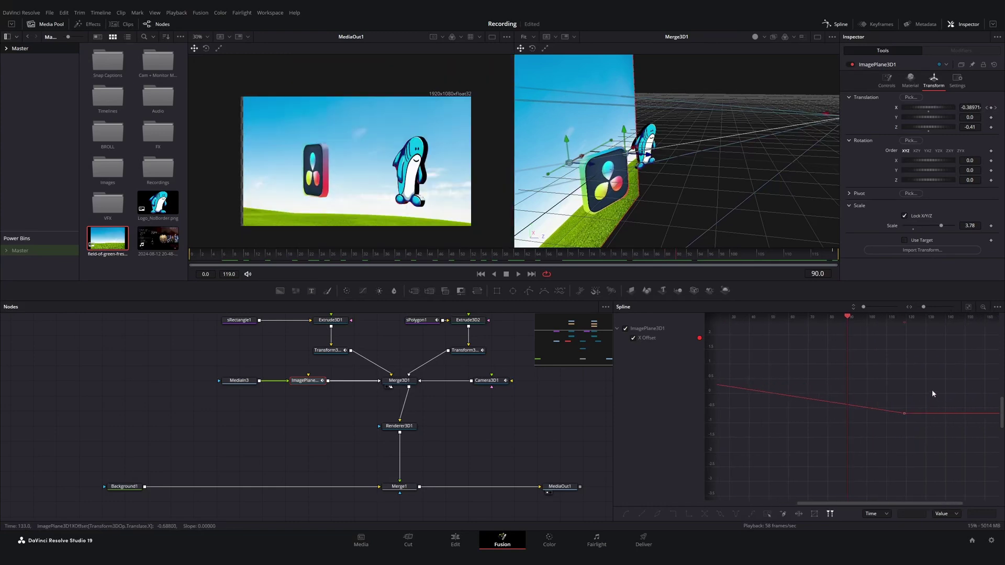
drag(868, 436, 853, 427)
key(s)
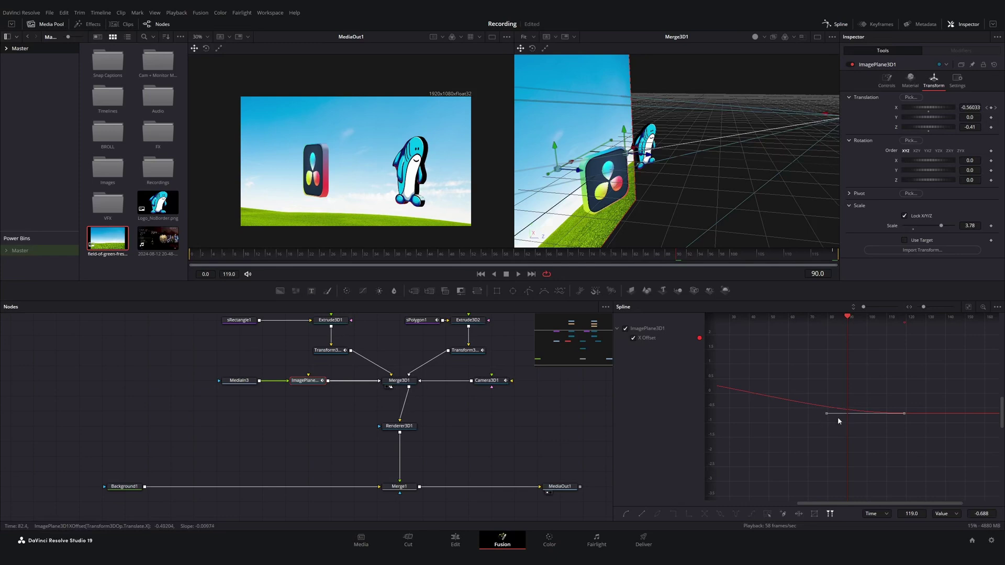
drag(835, 370, 820, 382)
key(s)
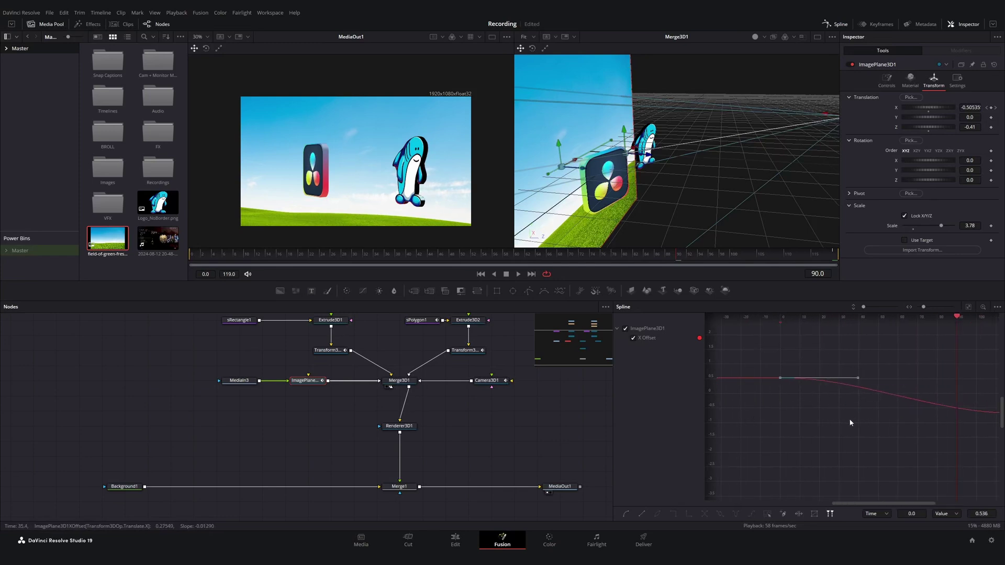
drag(875, 425, 875, 425)
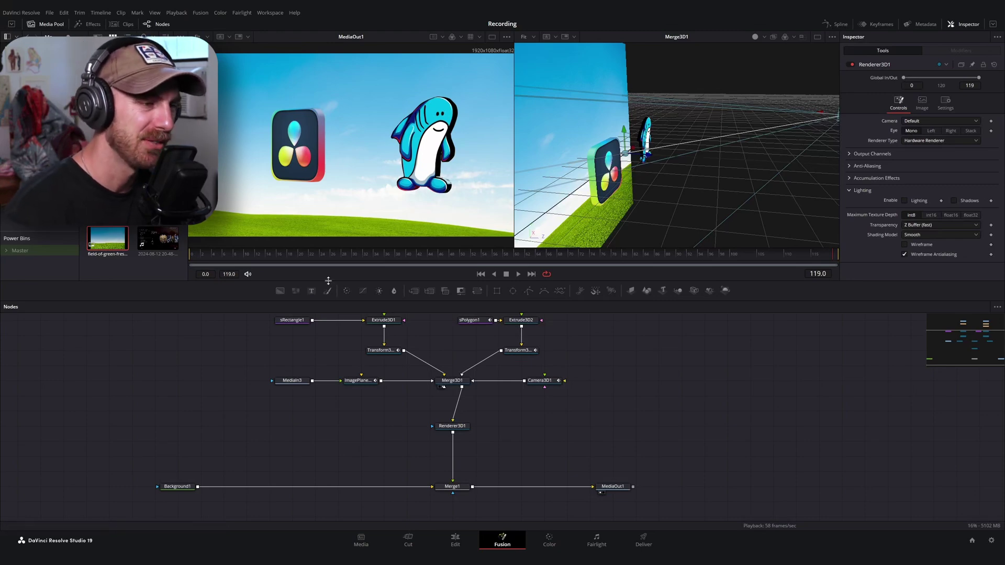
Step: Enable motion blur on Renderer3D1 and scrub back through the animation to check it
click(465, 426)
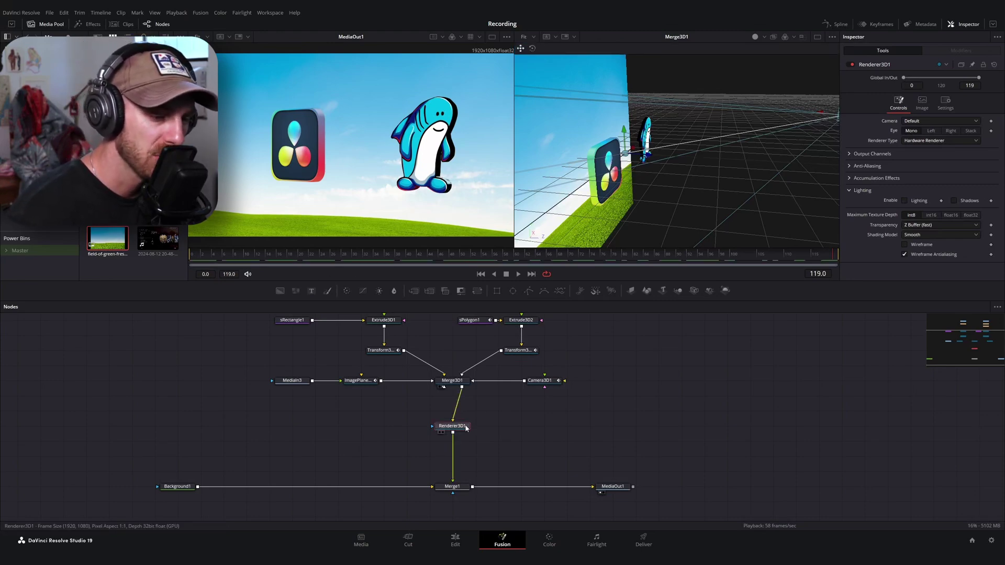
click(948, 102)
click(904, 155)
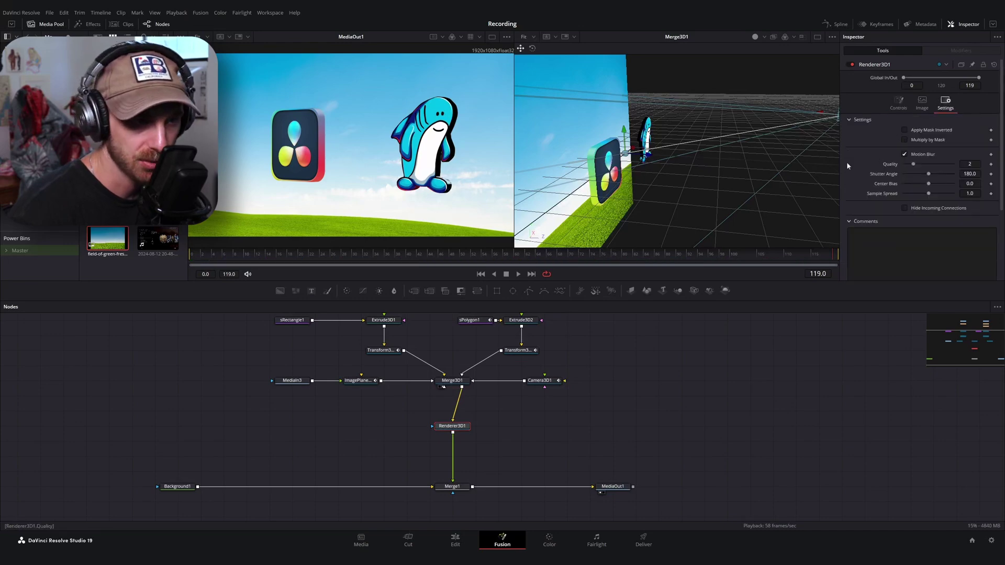
drag(486, 258, 357, 254)
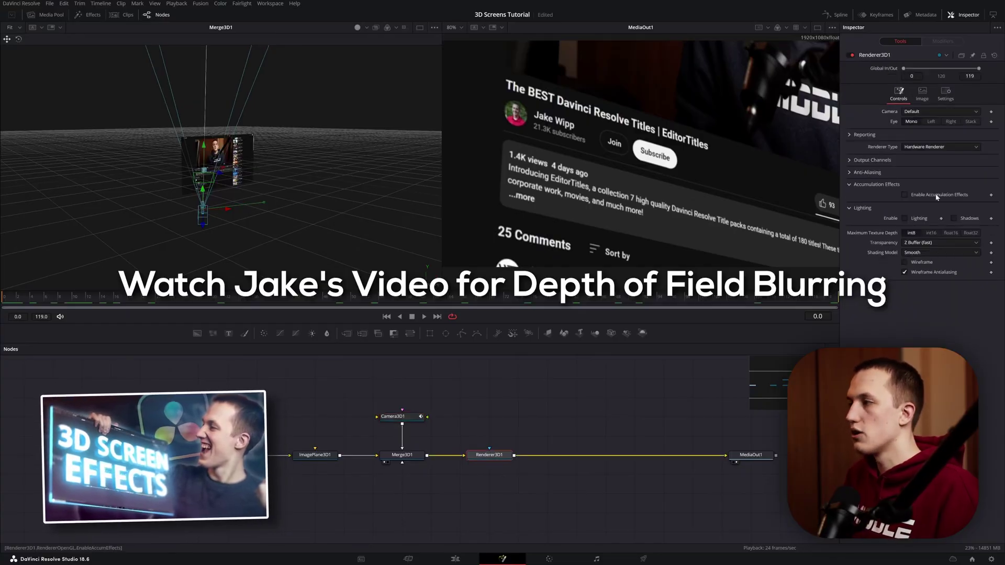
Step: Enable Accumulation Effects on Renderer3D1 in the 3D Screens Tutorial project for depth of field blurring
click(904, 194)
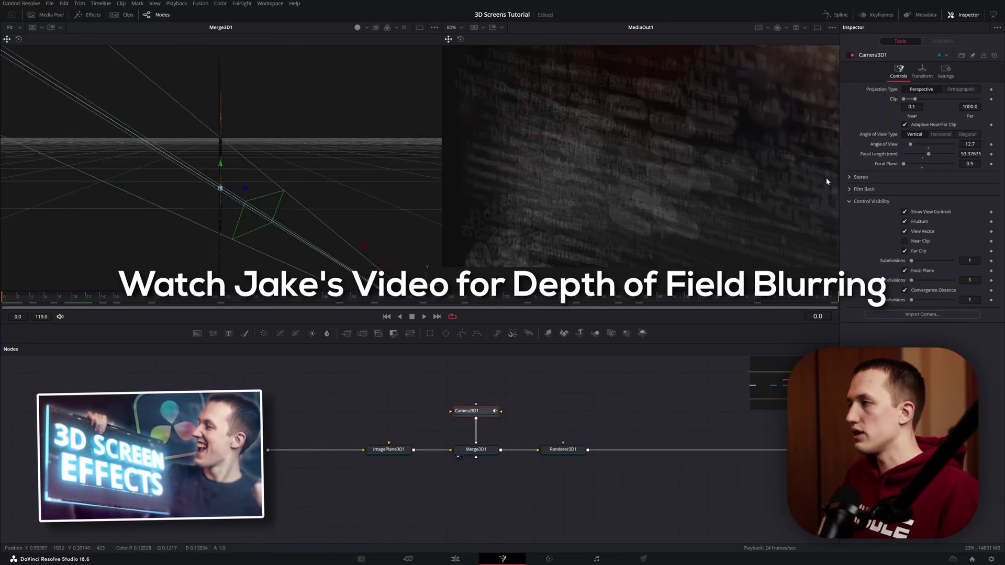